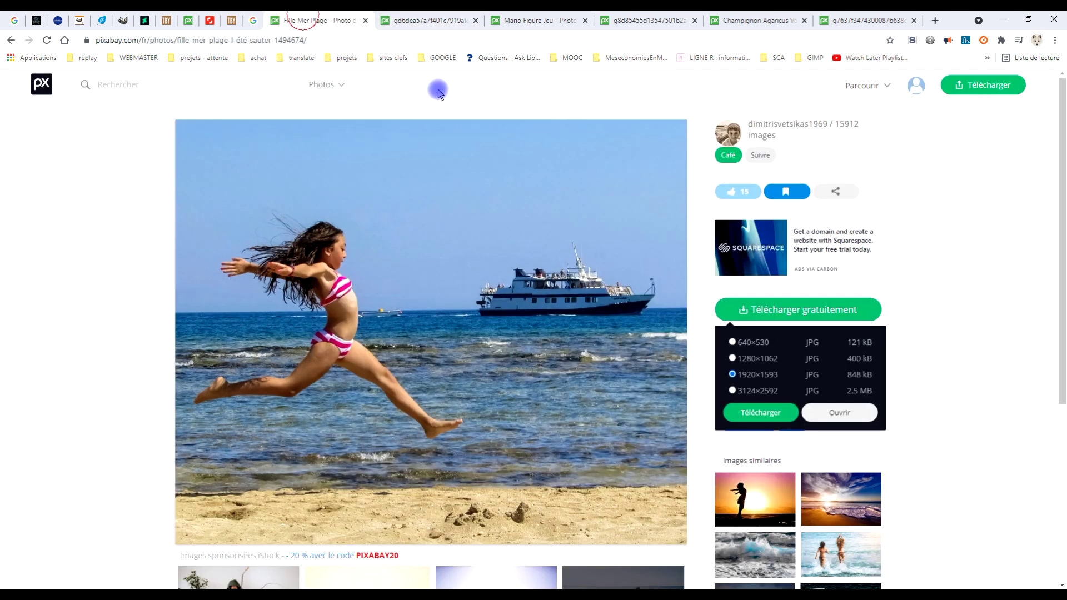
- Copy the full-size beach photo of the jumping girl from Pixabay and paste it into GIMP as a new image
click(402, 16)
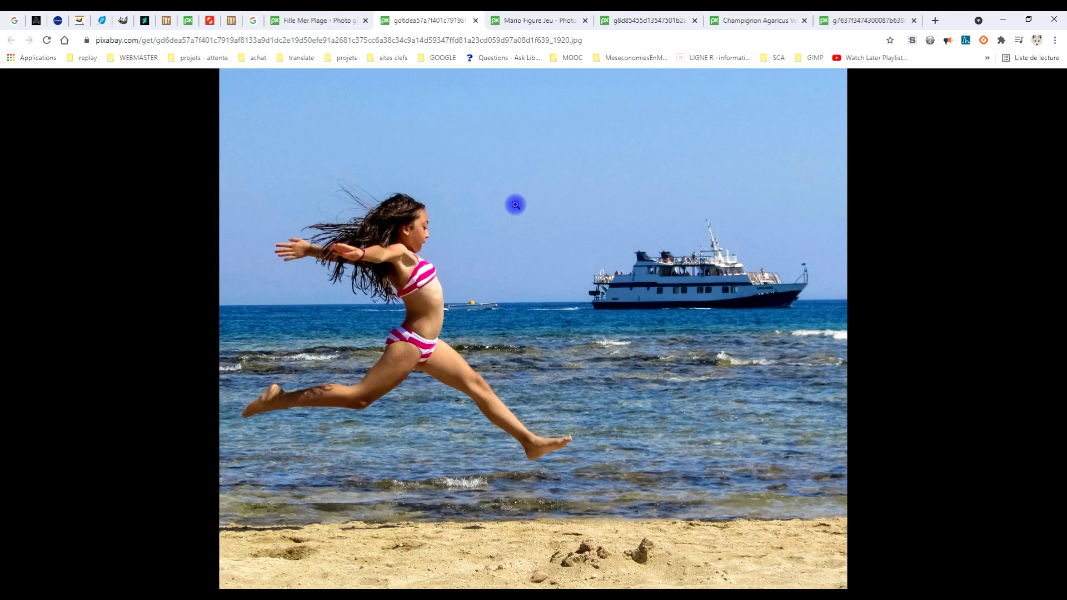
right_click(538, 226)
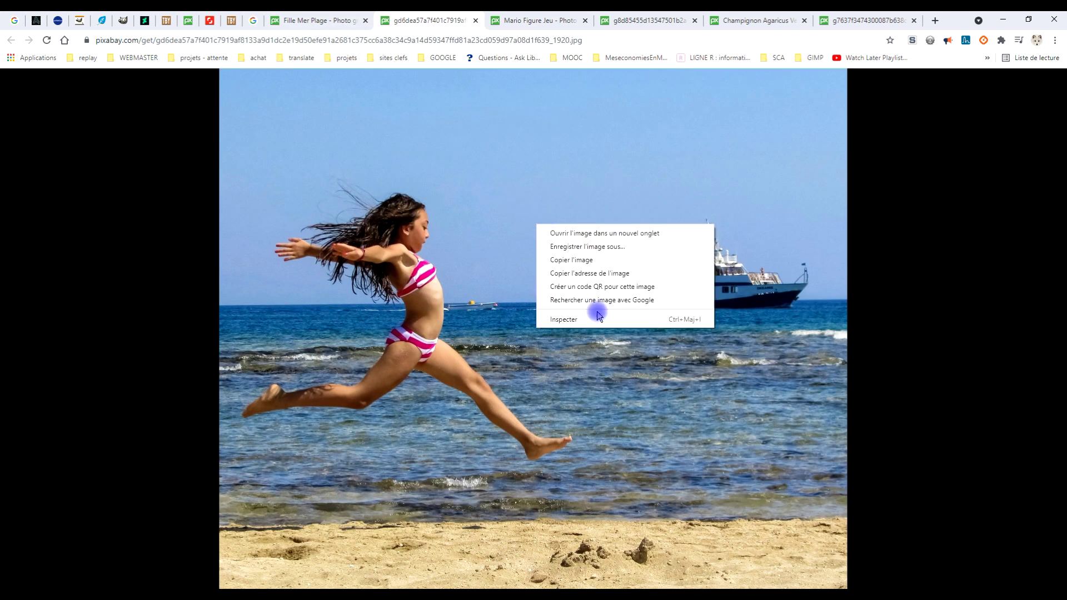
click(603, 260)
key(alt+Tab)
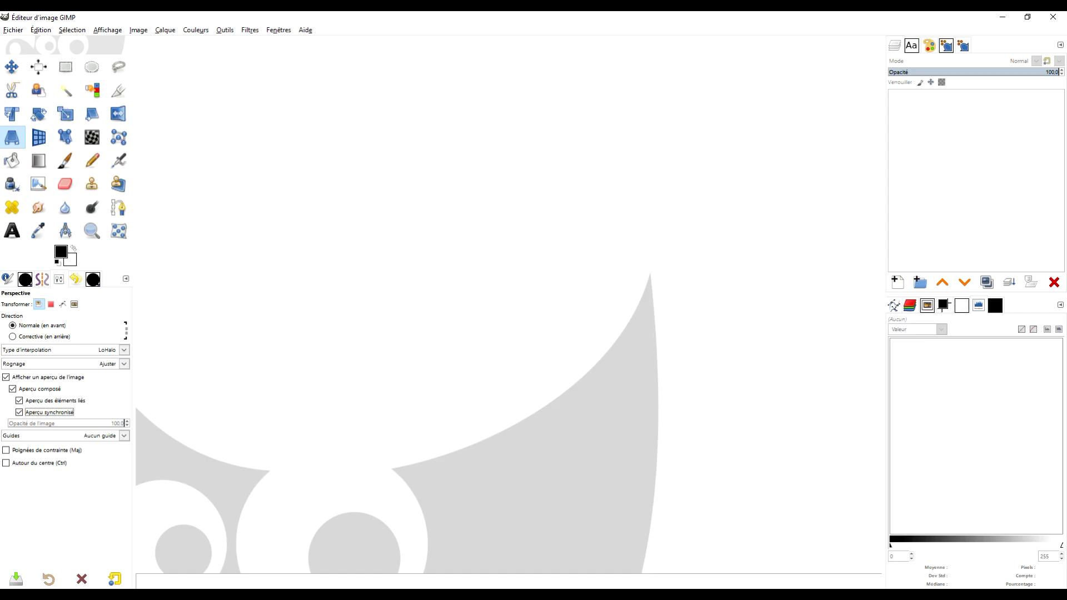
click(44, 33)
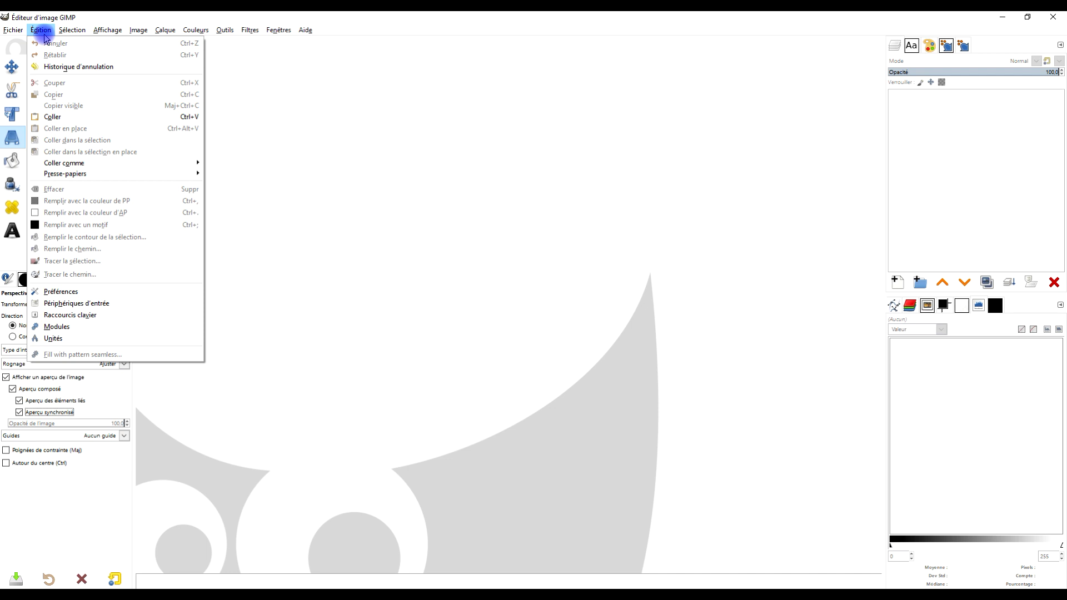
mouse_move(133, 163)
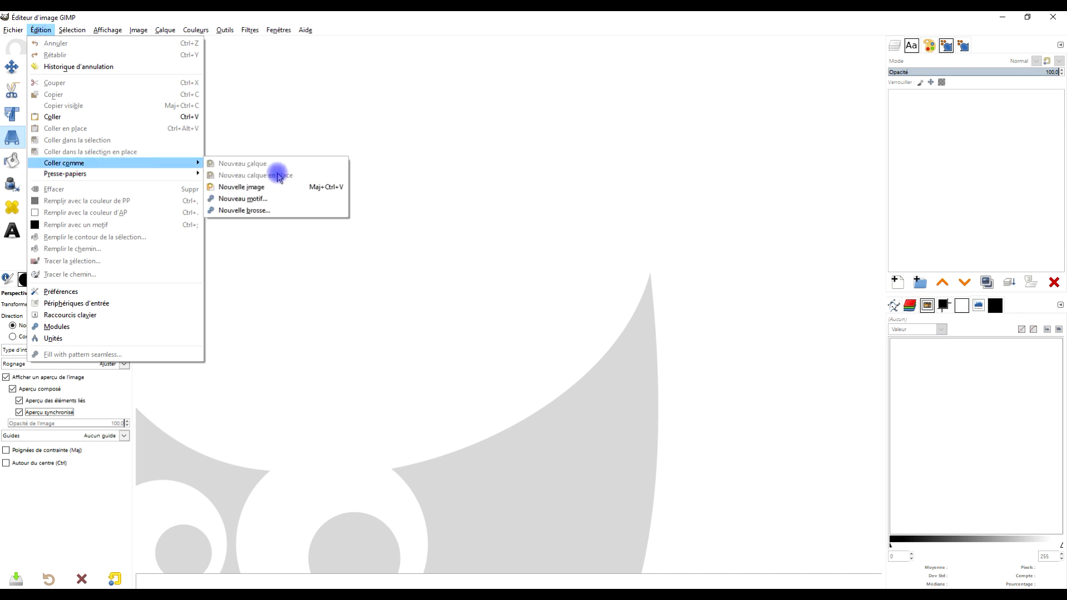
click(276, 189)
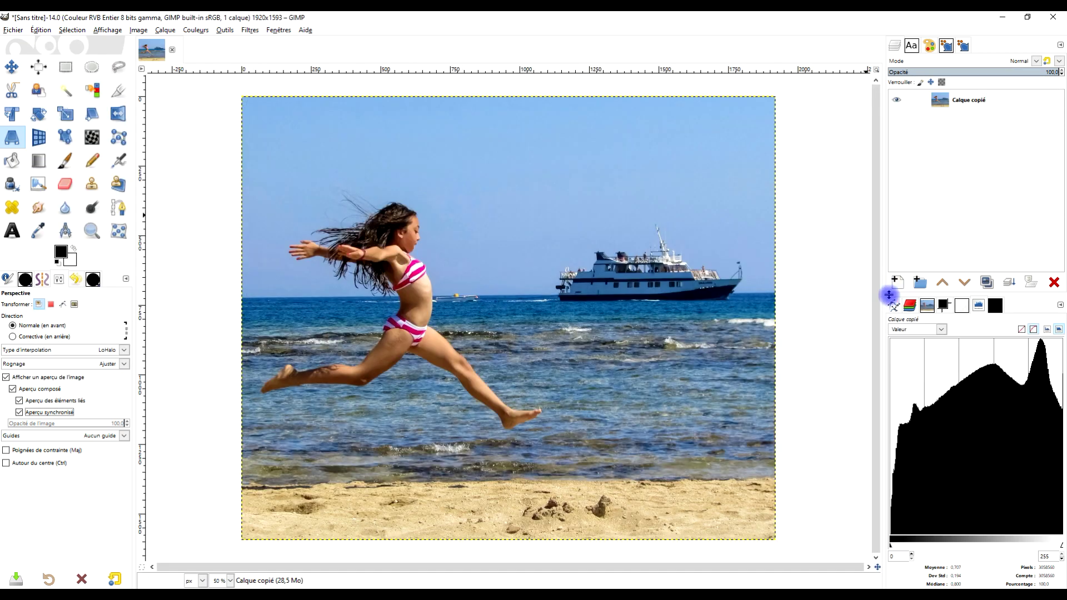
- Rename the pasted beach photo layer ORIGINAL
double_click(992, 105)
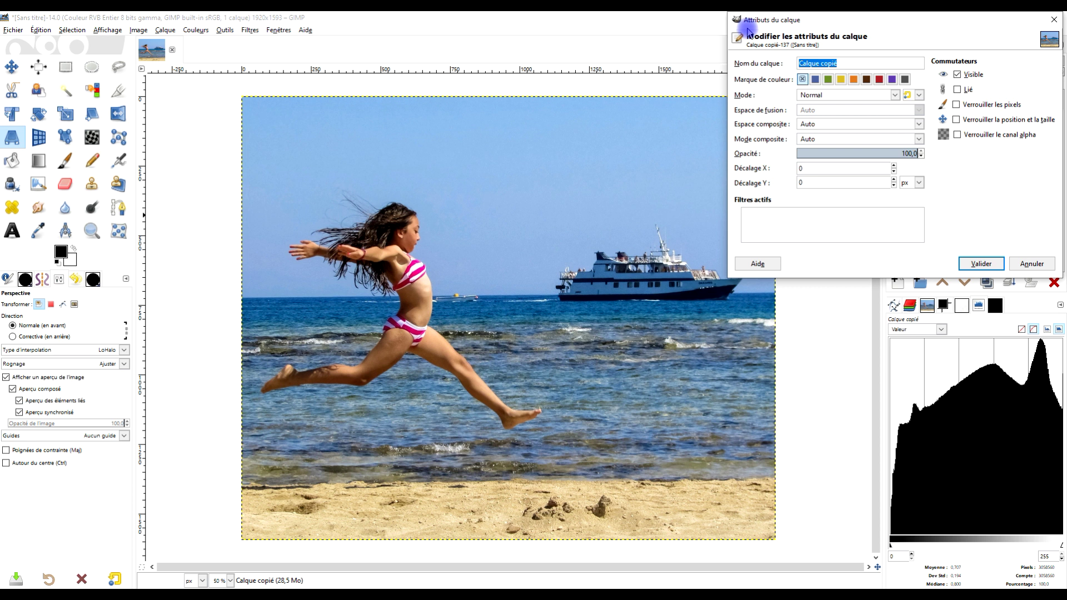
text(ORIGINAL)
key(Return)
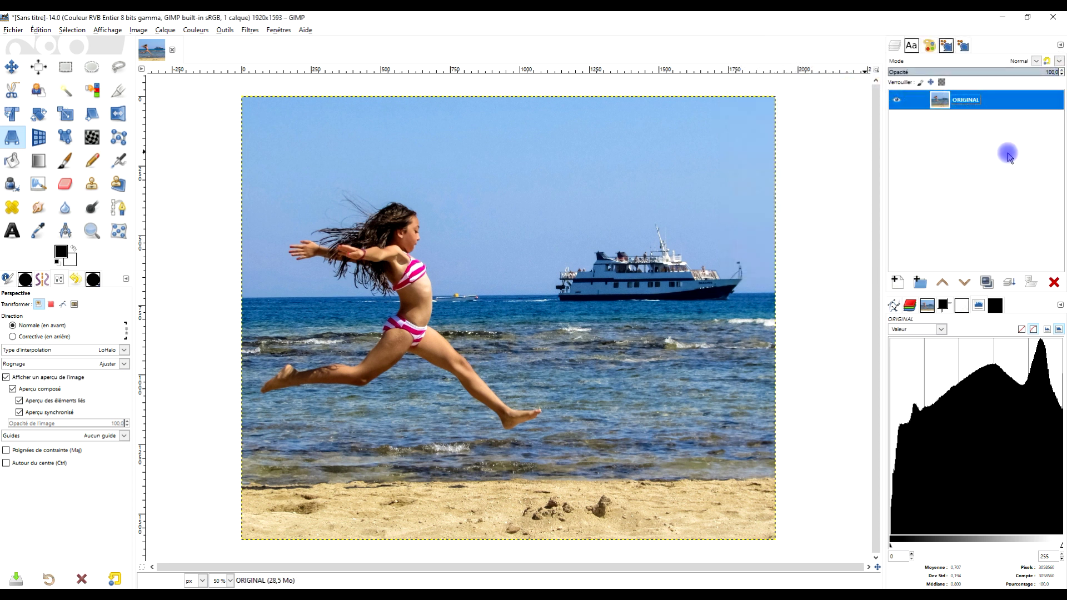
- Switch to the browser and copy the full-size Mario figure image from Pixabay
key(alt+Tab)
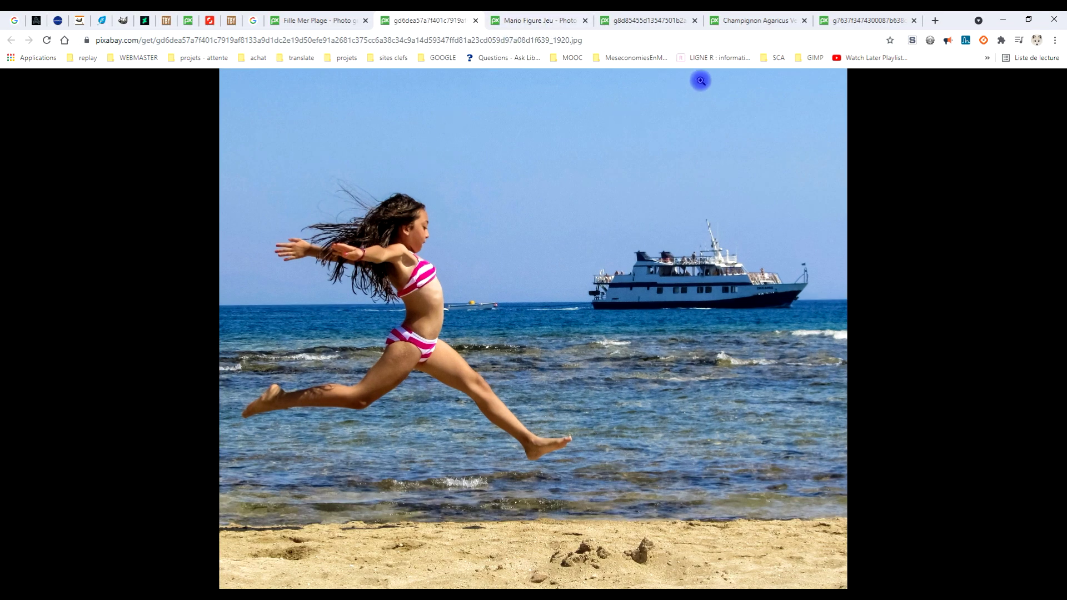
click(746, 21)
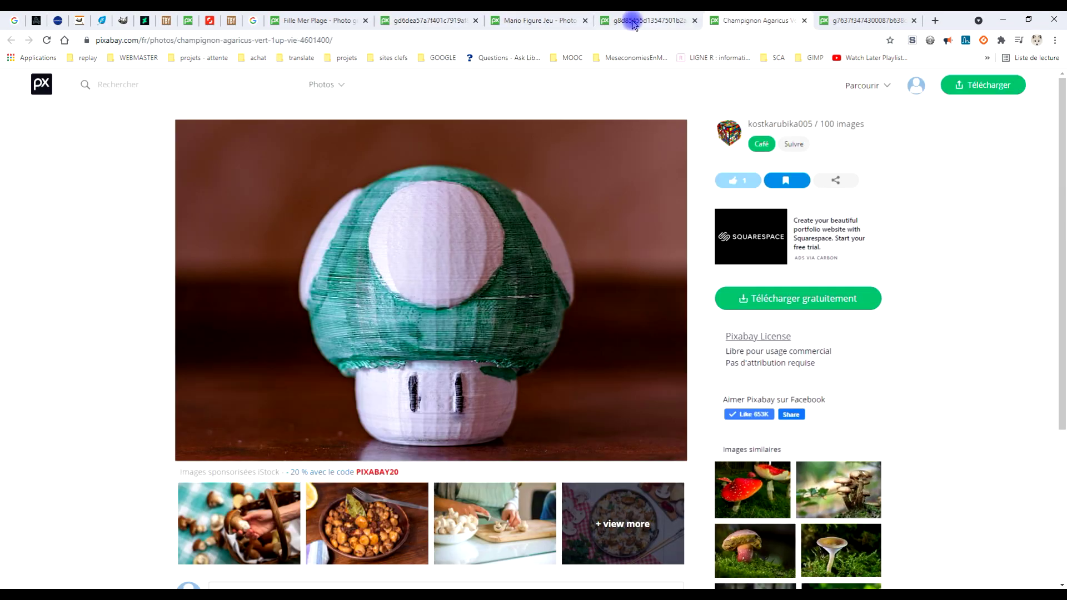
click(542, 21)
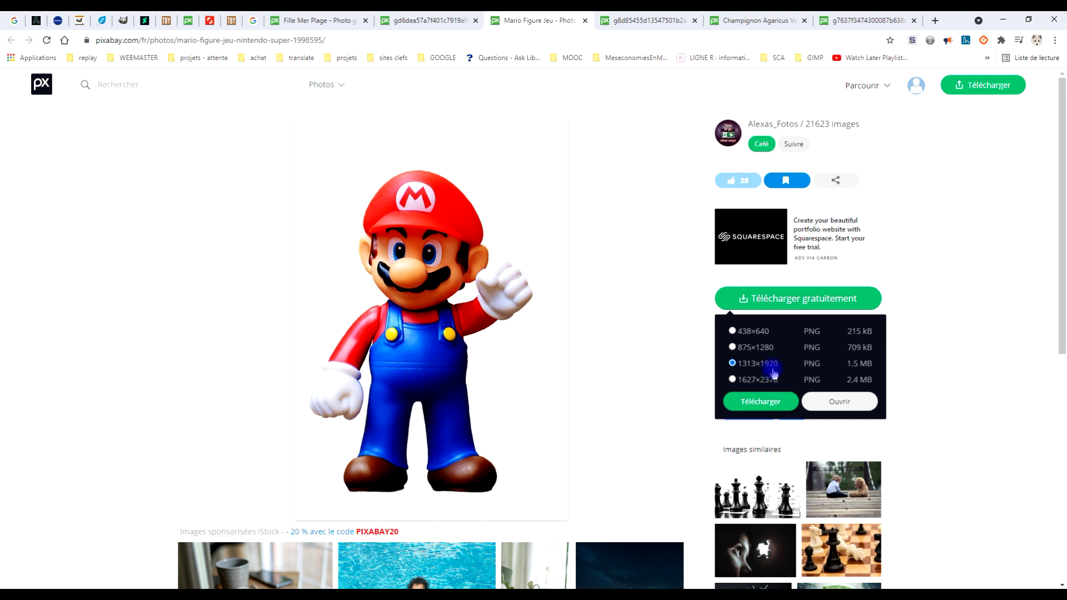
click(639, 20)
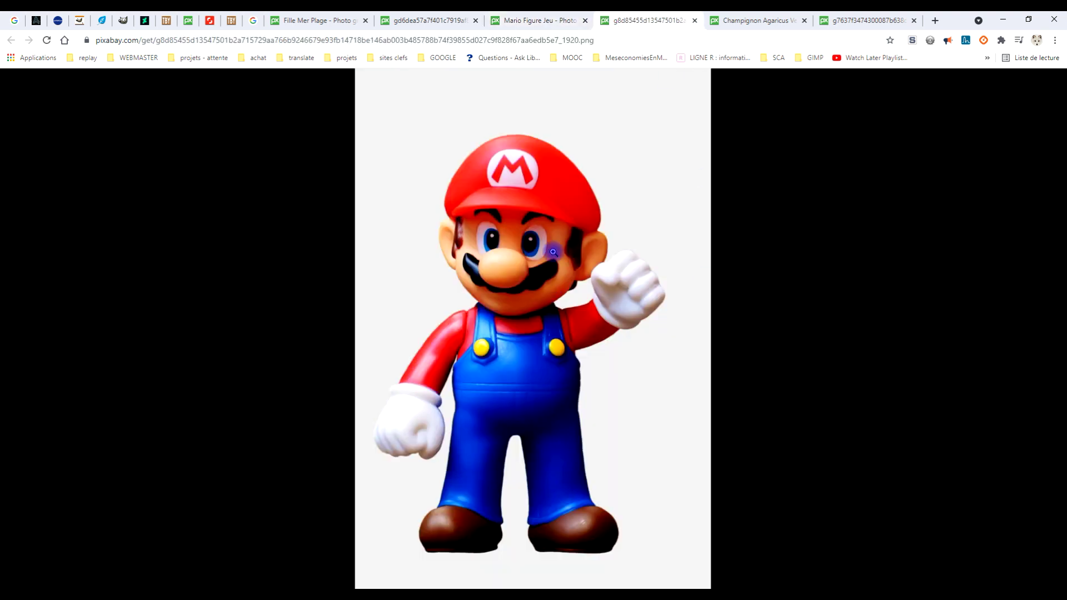
right_click(501, 153)
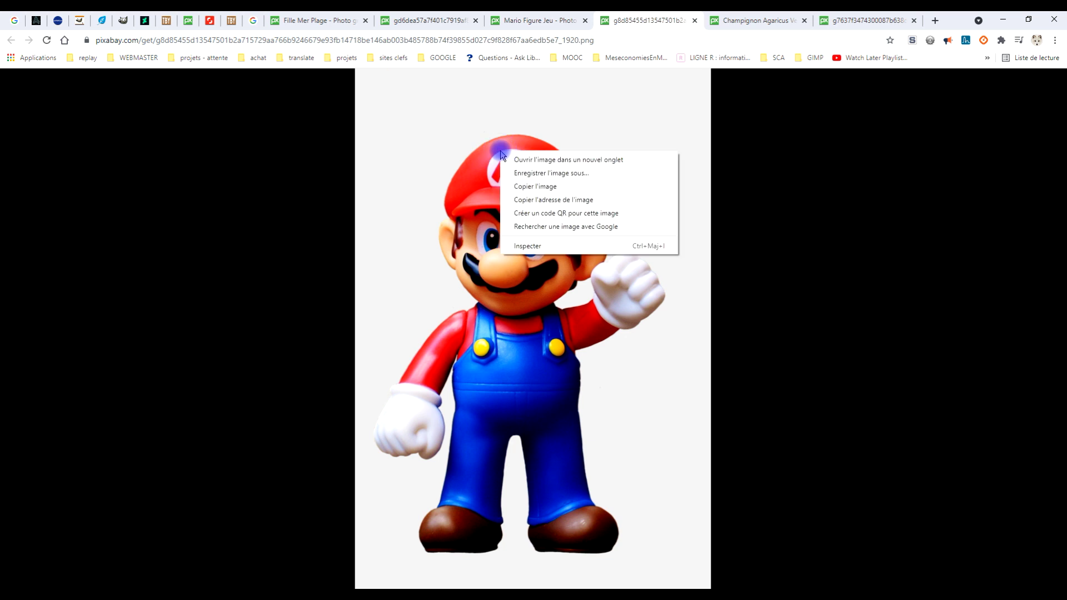
click(534, 187)
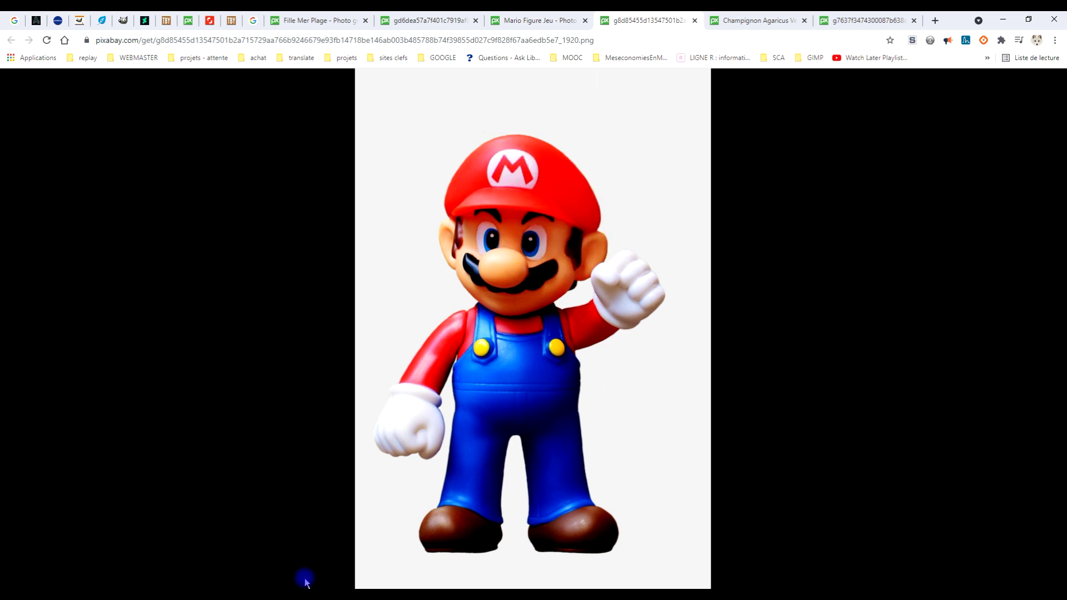
- Switch back to GIMP and paste the Mario figure as a new layer over the beach photo
key(alt+Tab)
click(40, 30)
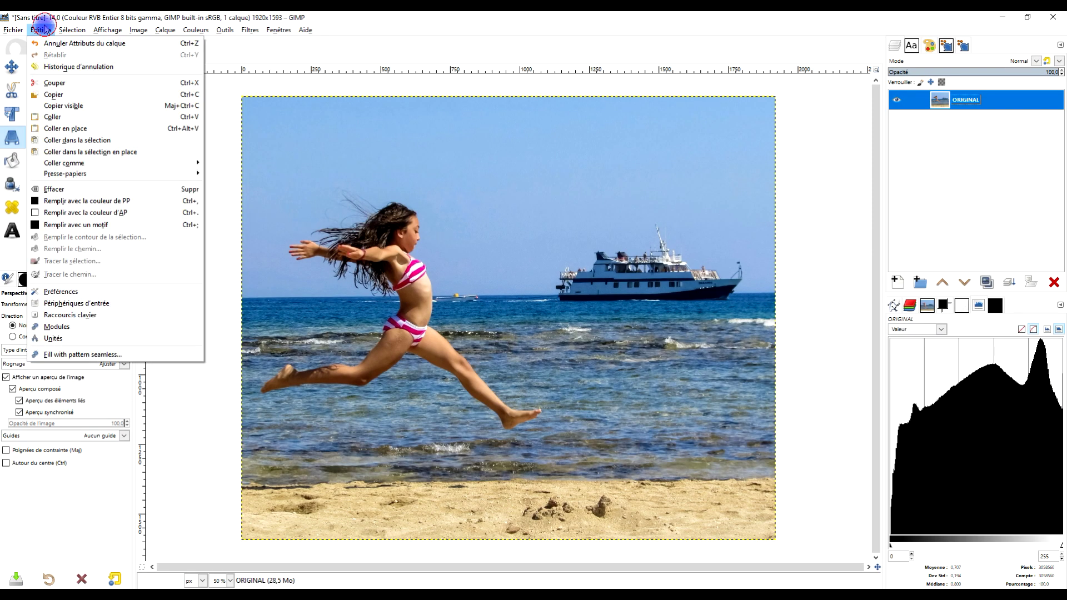
mouse_move(148, 158)
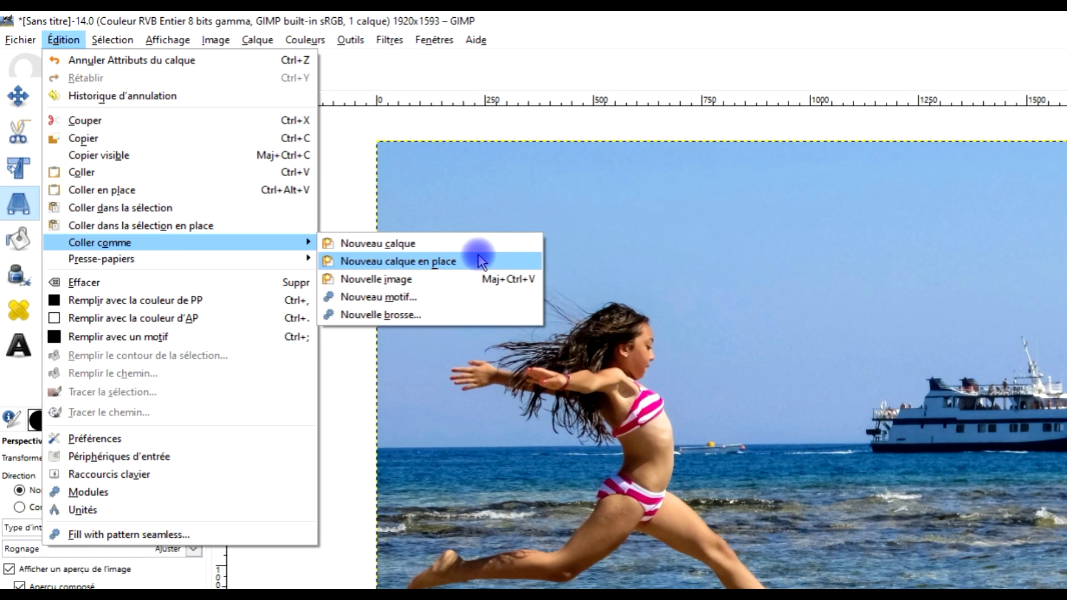
click(430, 221)
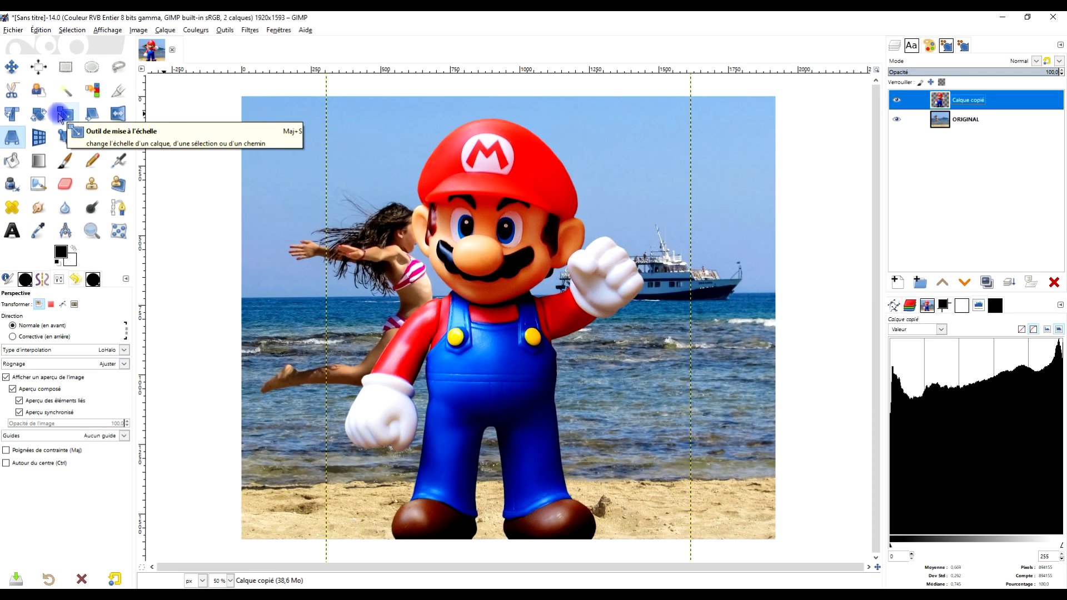
- Use the Scale tool on the Mario layer to shrink it proportionally to about 771 x 1127 px
click(61, 115)
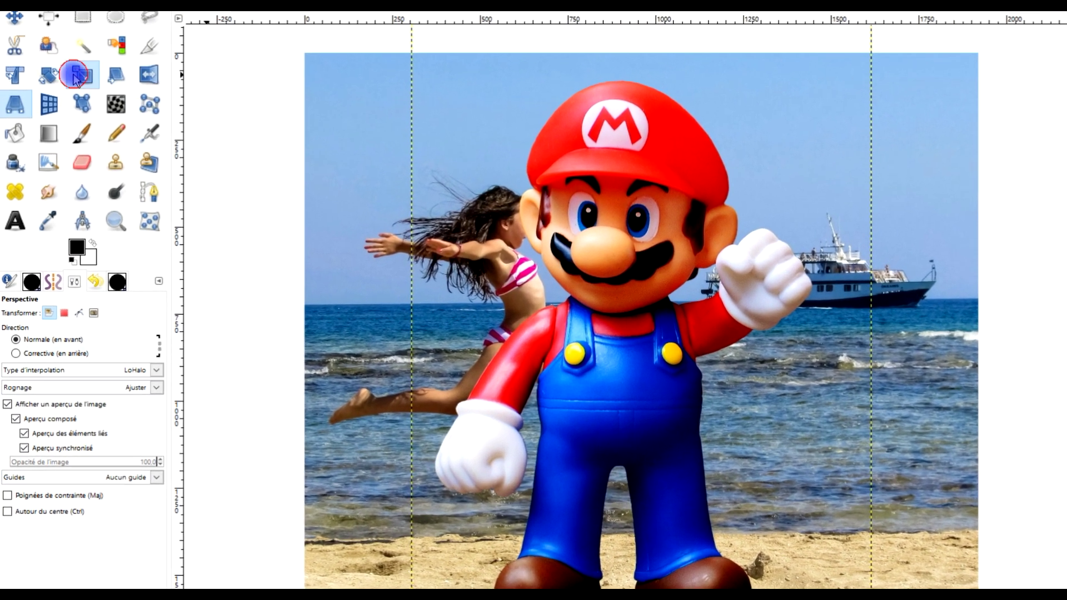
click(180, 395)
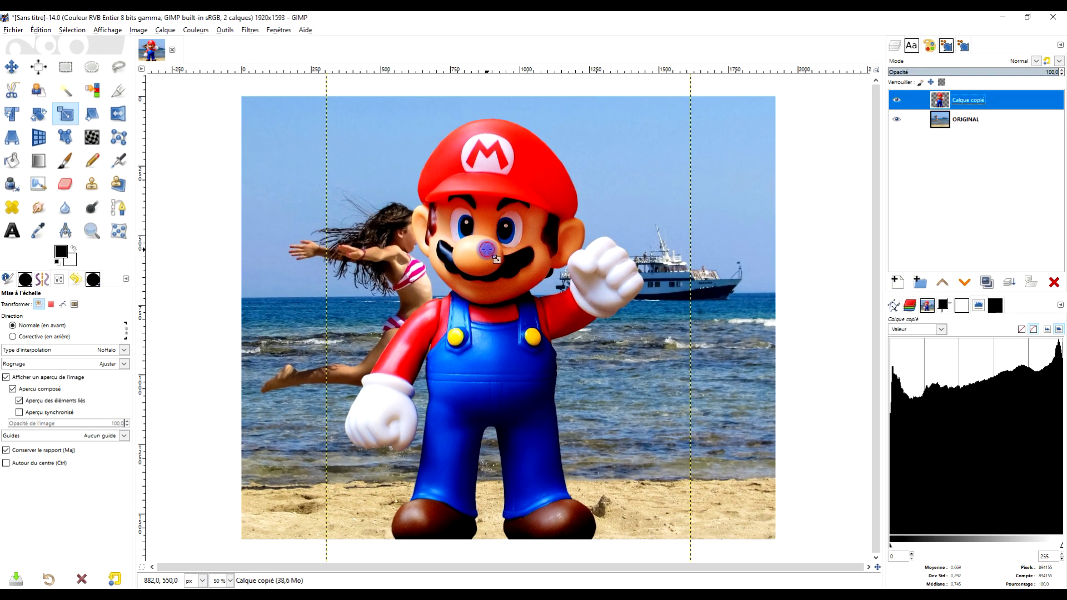
click(487, 250)
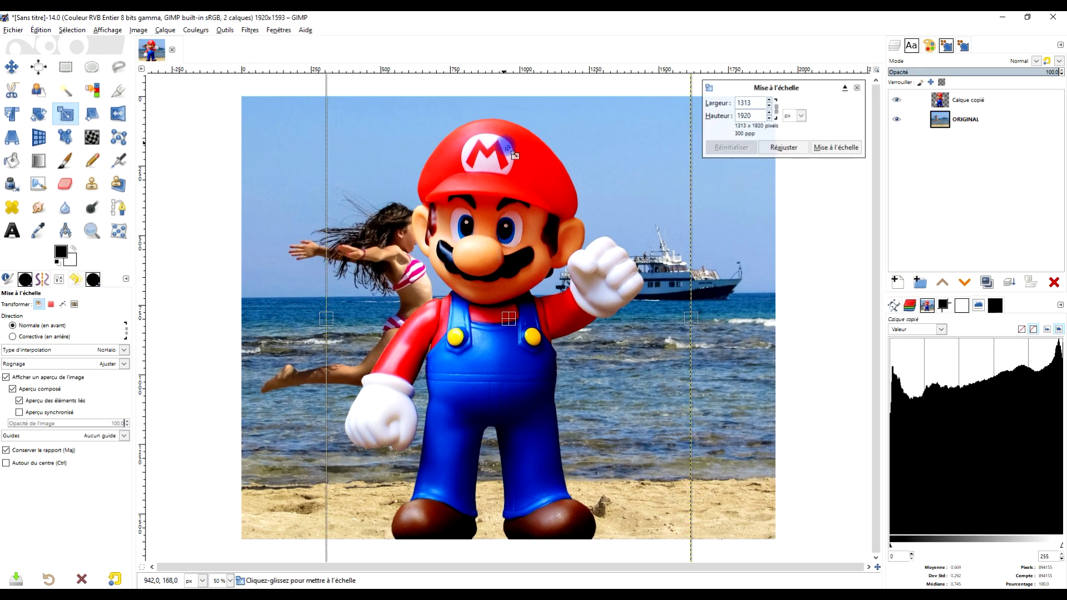
scroll(334, 80, up, 3)
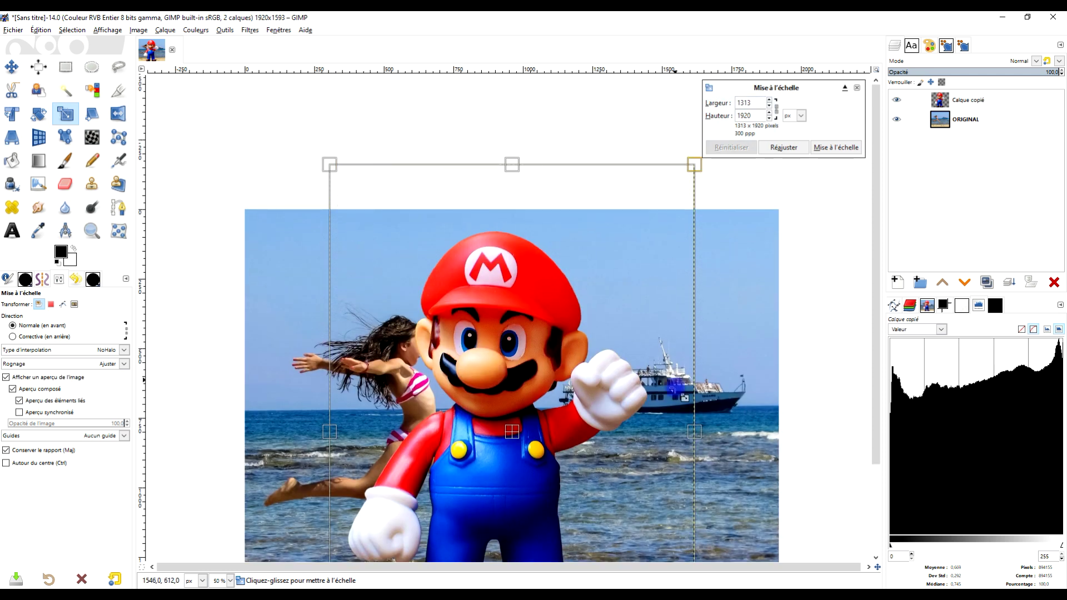
drag(329, 165, 495, 376)
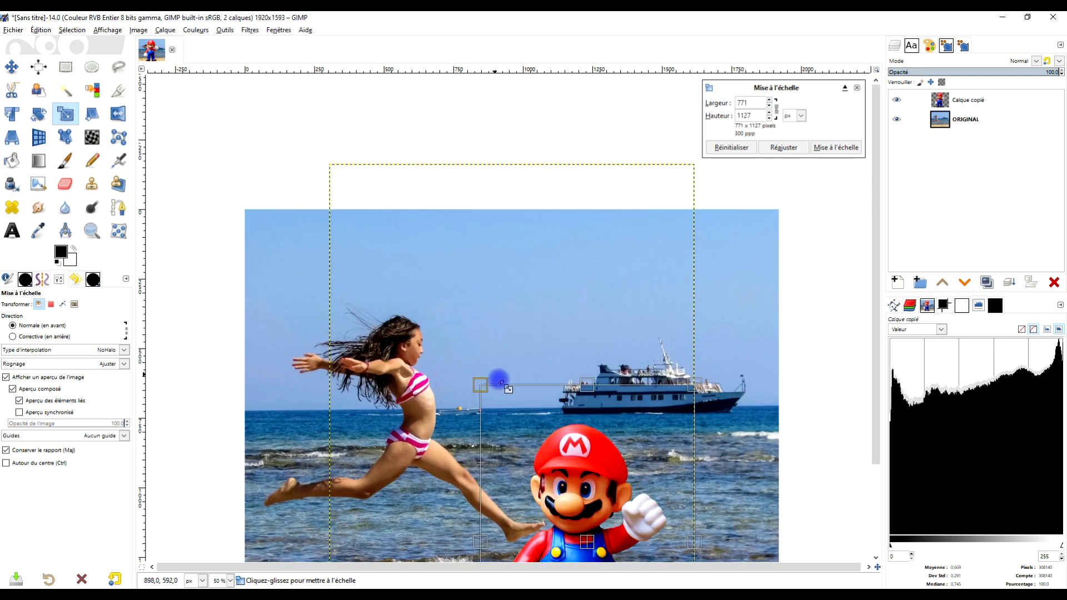
- Place Mario on the sand in front of the ship, reduce the layer to 608 x 889 px and apply the scaling
scroll(588, 401, down, 2)
scroll(587, 401, down, 4)
drag(593, 343, 696, 261)
scroll(667, 337, up, 2)
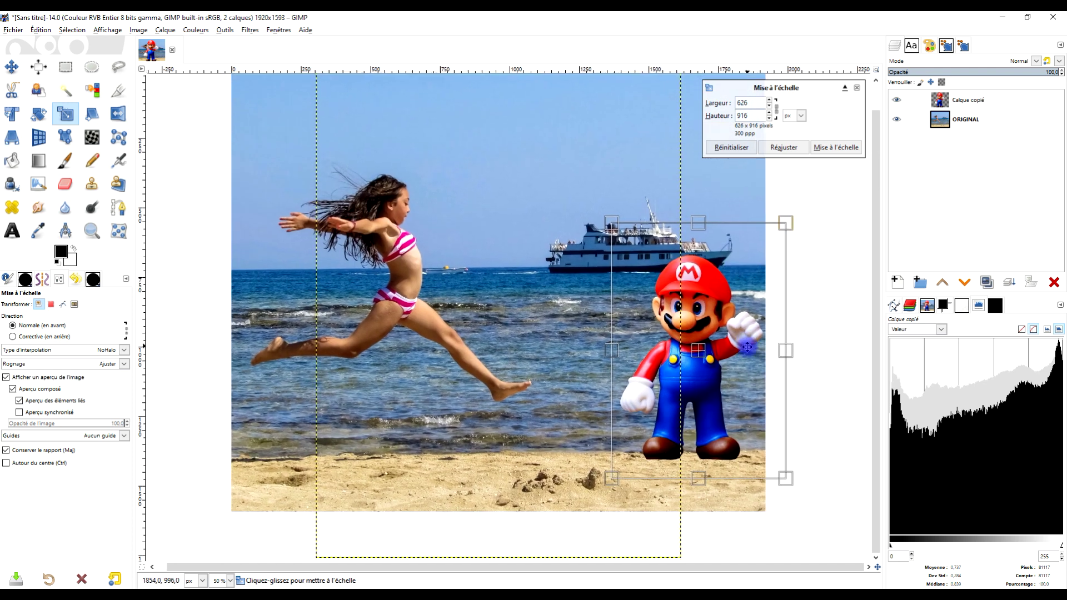
drag(610, 220, 616, 230)
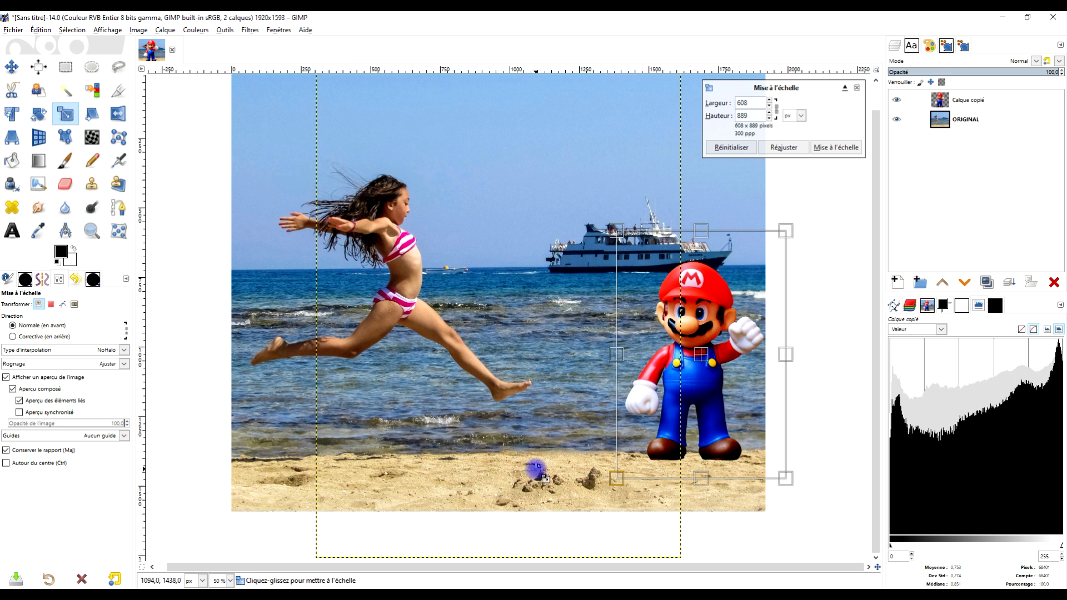
scroll(573, 364, down, 1)
scroll(573, 364, right, 2)
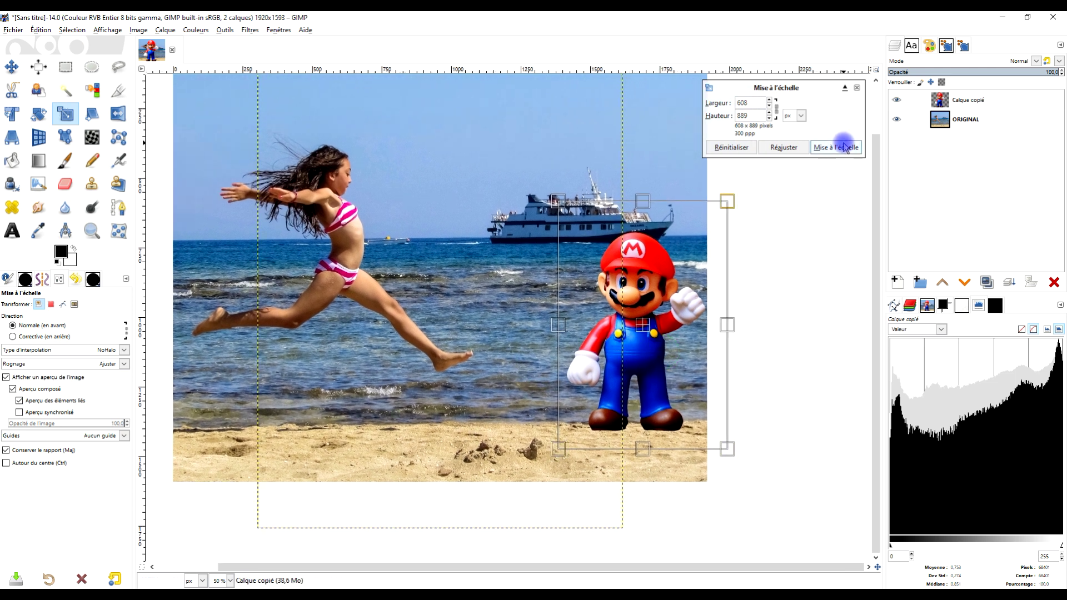
click(843, 145)
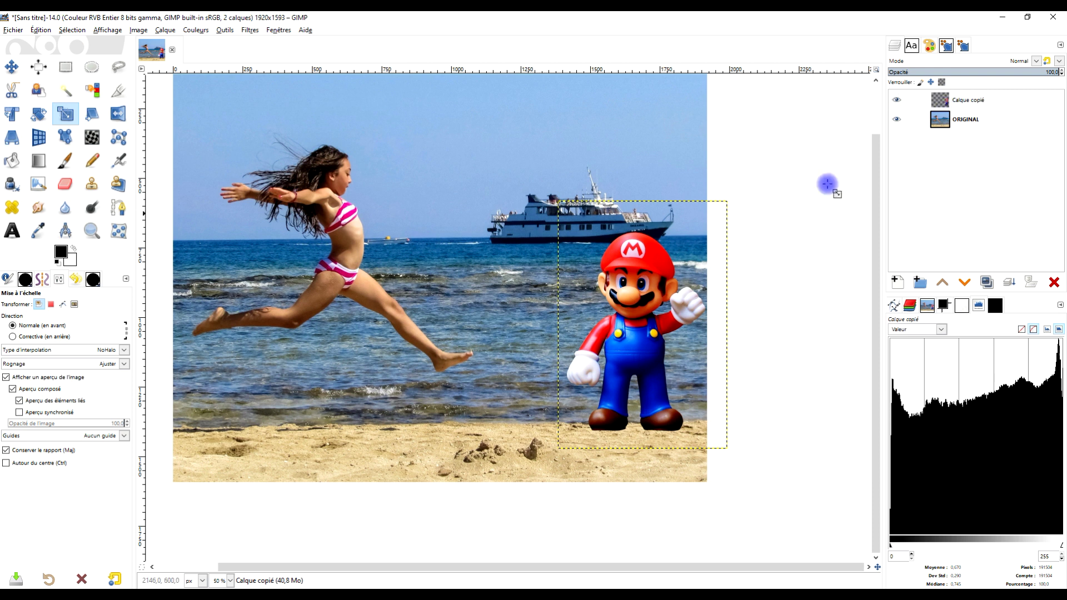
- Rename the scaled figure's layer MARIO
double_click(960, 105)
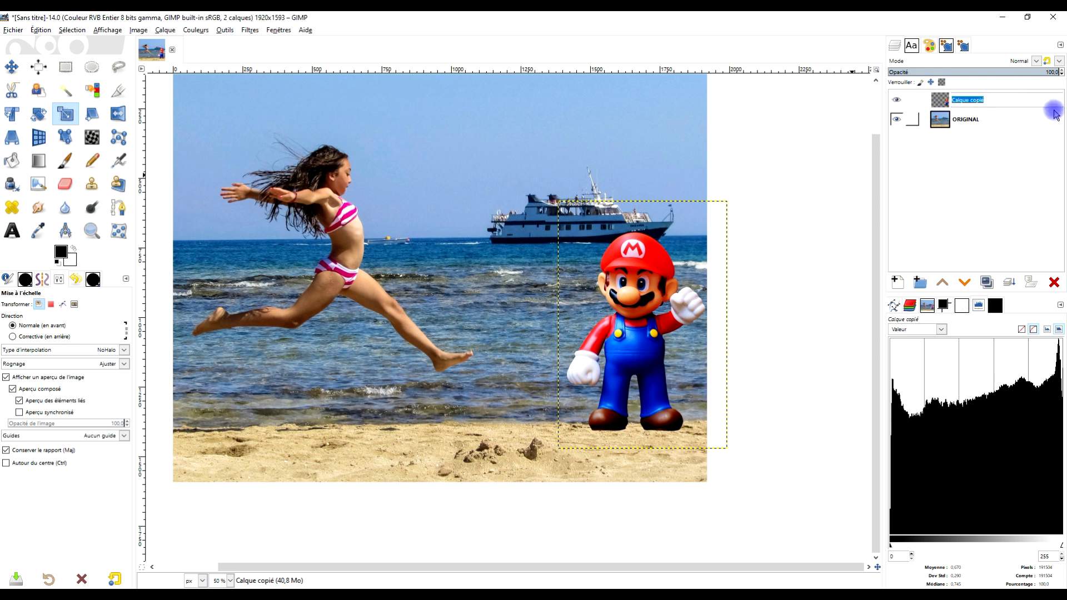
key(Caps_Lock)
text(MARIO)
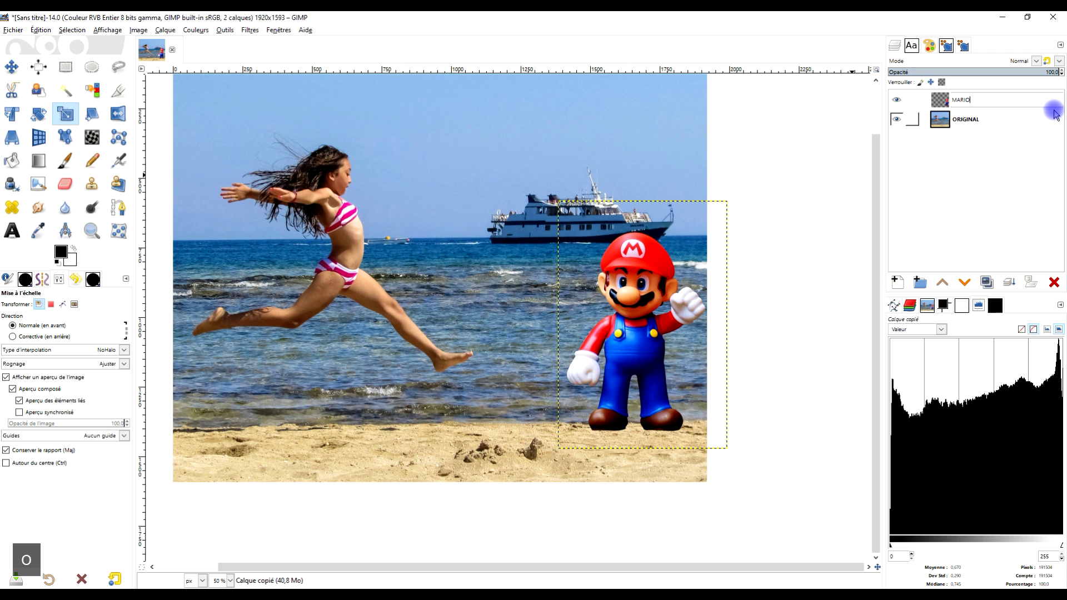
key(Return)
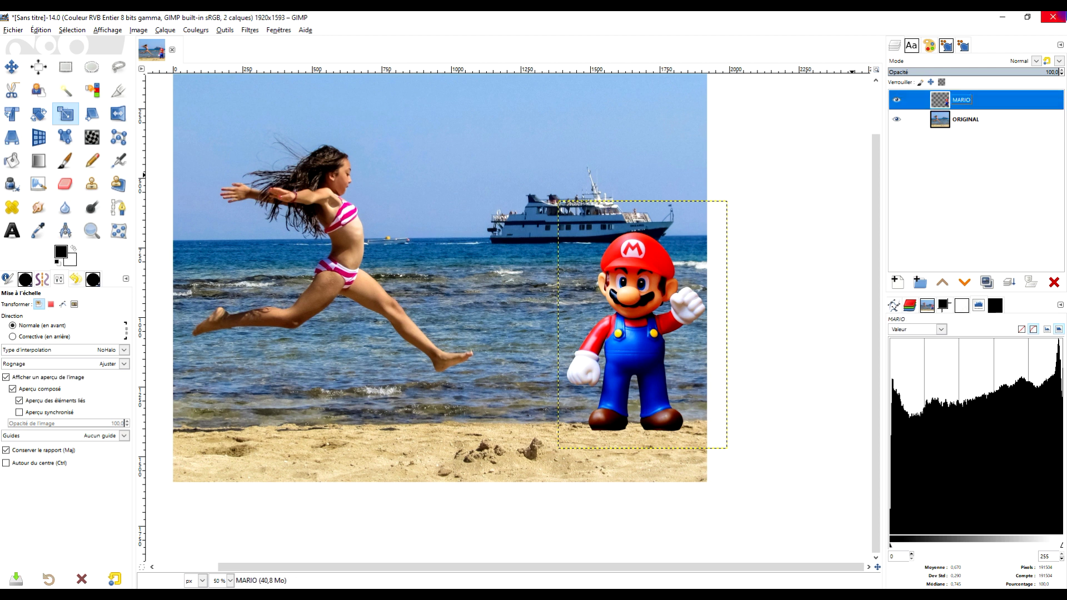
- Duplicate the MARIO layer and name the copy OMBRE
click(986, 283)
double_click(972, 100)
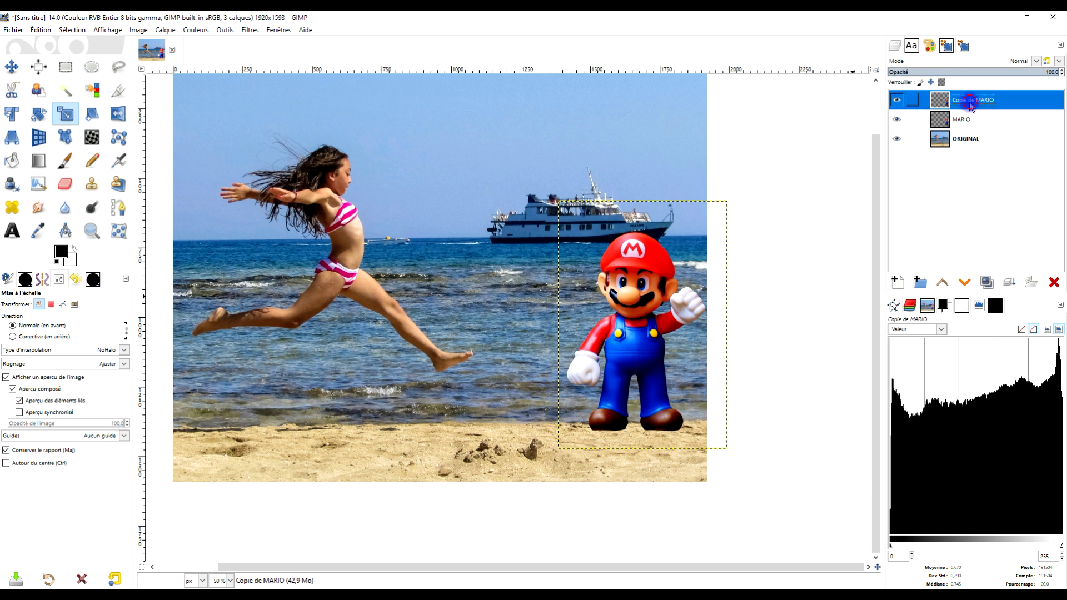
text(OMBRE)
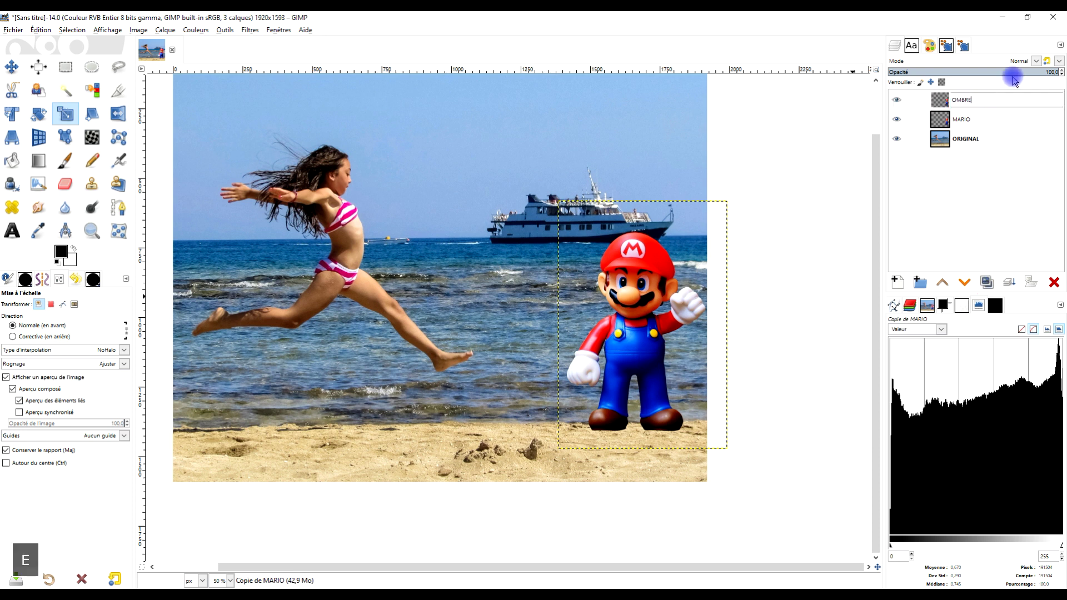
key(Return)
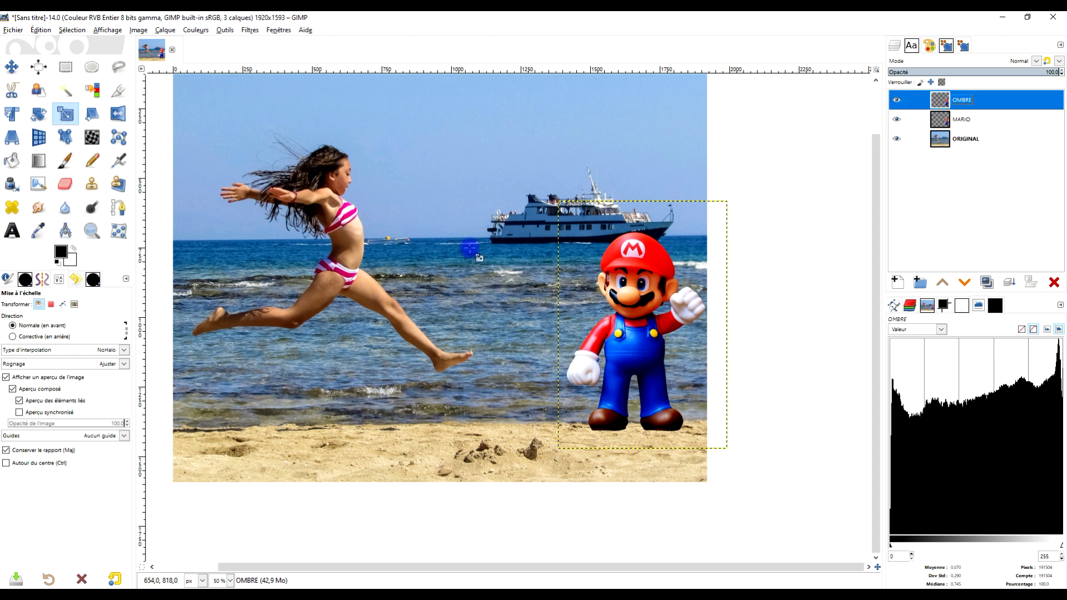
- Convert the OMBRE layer's alpha channel to a selection around the figure
right_click(939, 98)
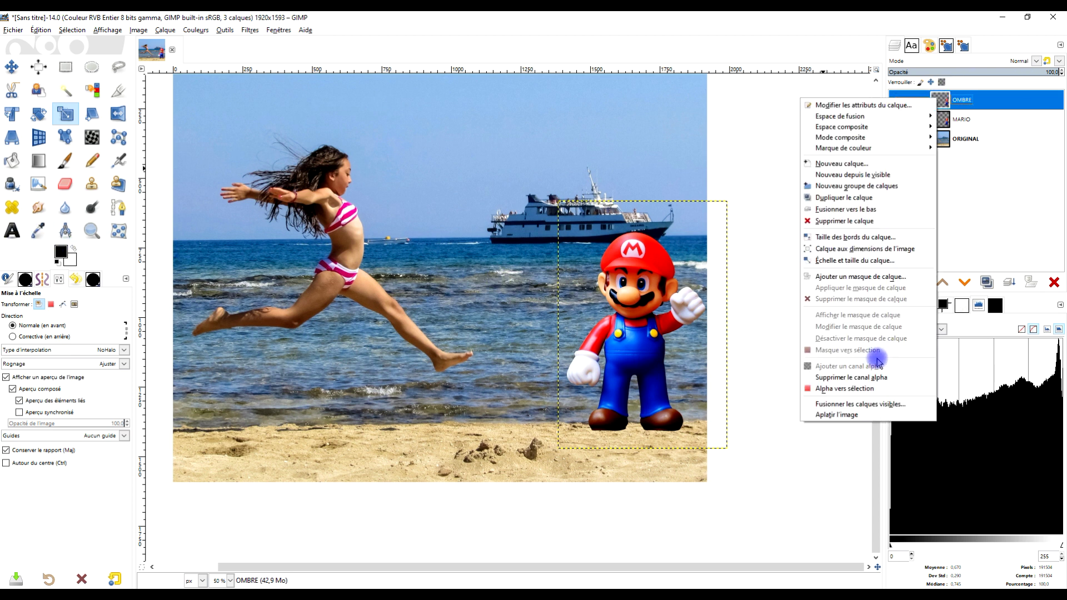
click(862, 392)
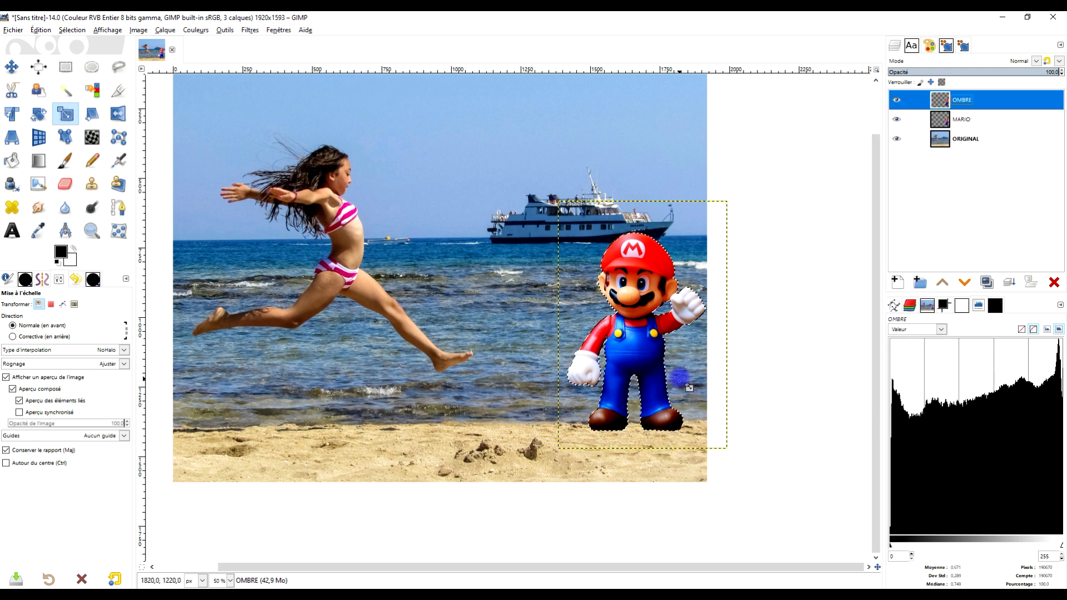
key(shift+j)
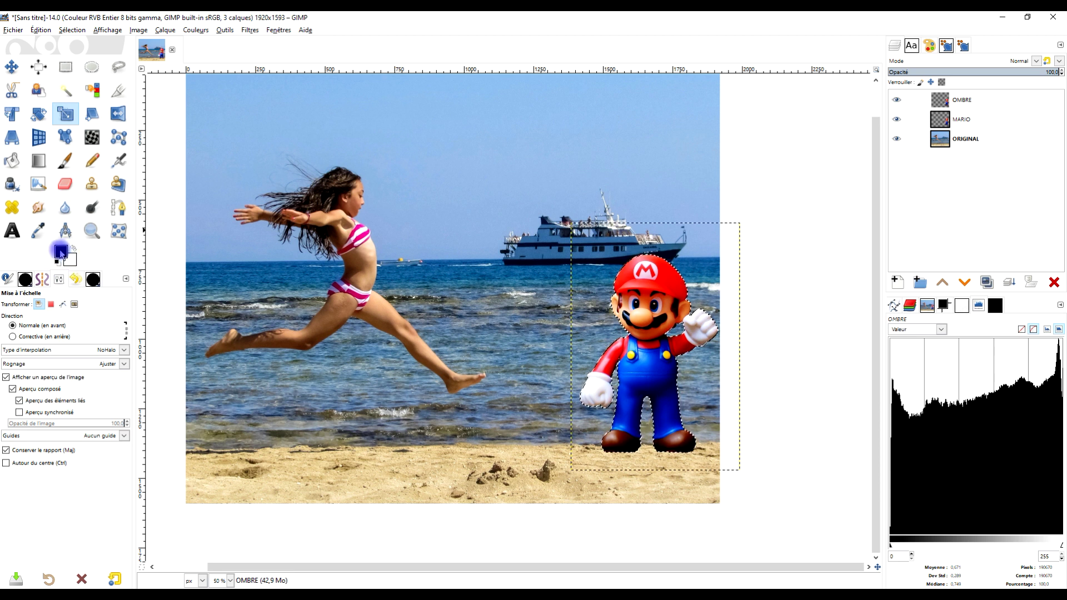
- Fill the selected figure on the OMBRE layer with black and remove the selection
drag(61, 253, 646, 296)
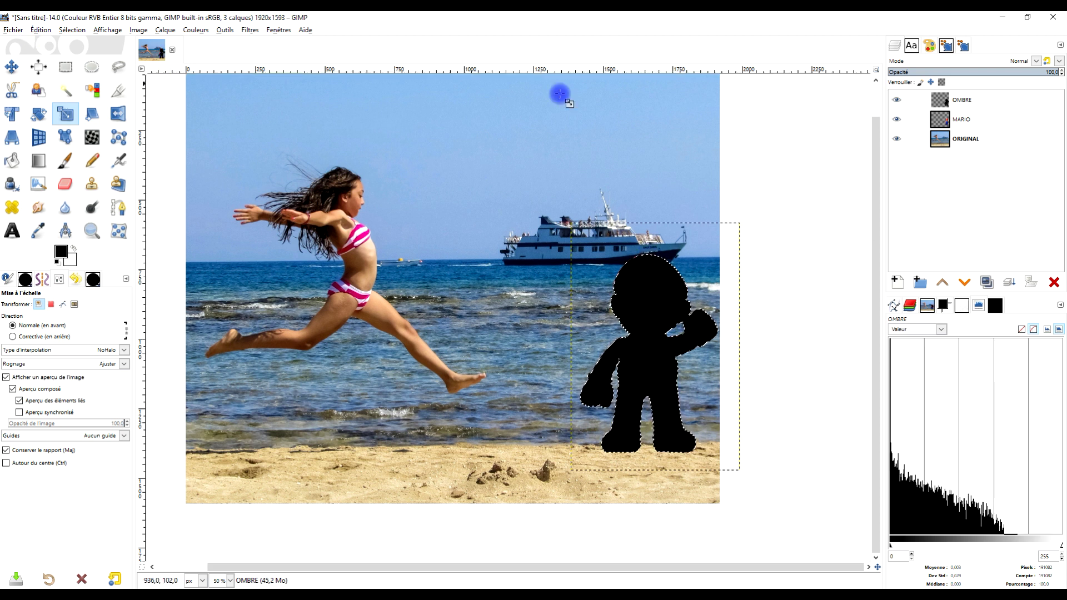
click(69, 33)
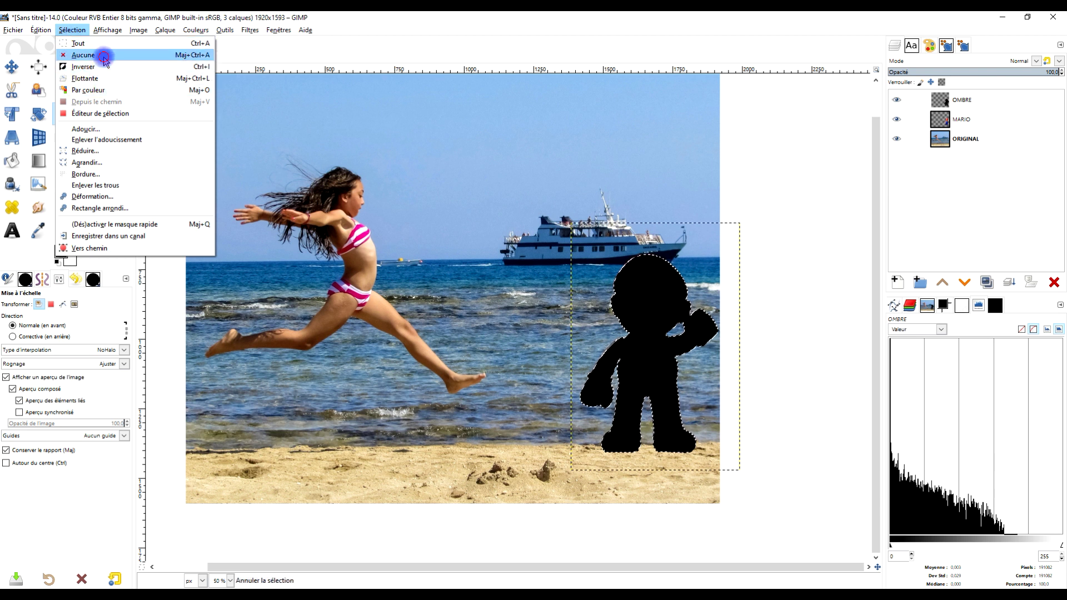
click(83, 55)
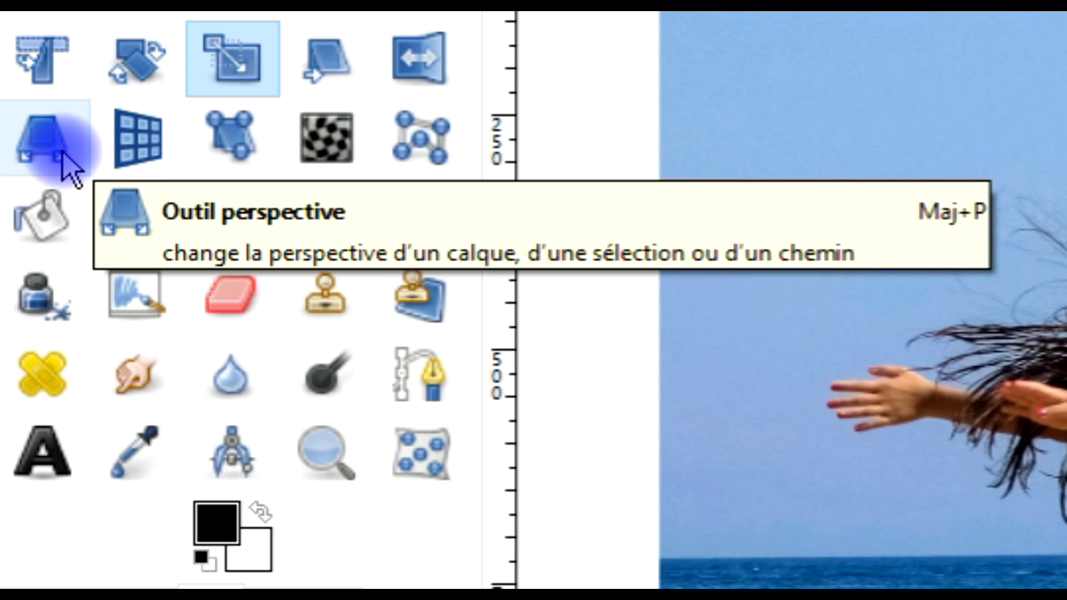
- Flatten the black silhouette with the Perspective tool into a thin shadow stretching left from Mario's feet along the sand, and apply the transformation
click(18, 145)
click(660, 286)
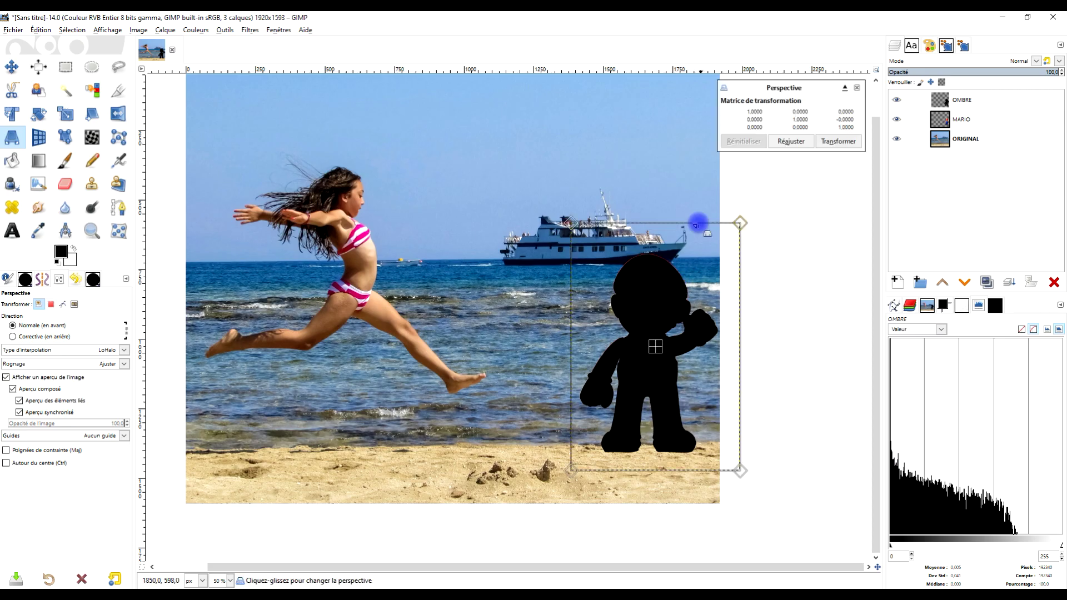
drag(572, 225, 405, 444)
drag(744, 225, 499, 398)
drag(742, 470, 701, 429)
drag(576, 474, 638, 457)
drag(701, 430, 736, 448)
drag(500, 399, 373, 454)
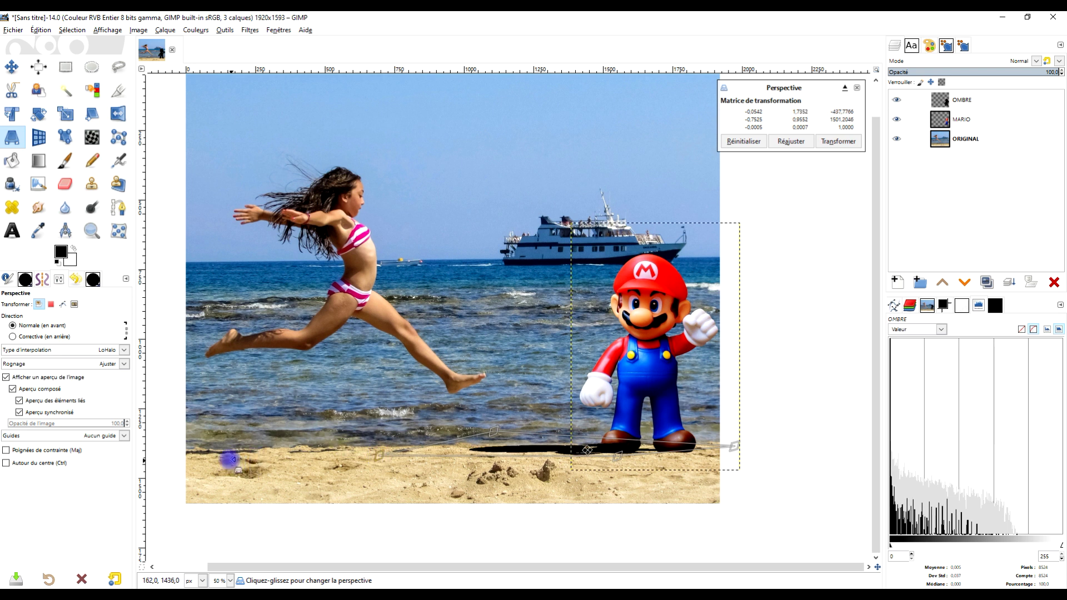
drag(494, 428, 496, 439)
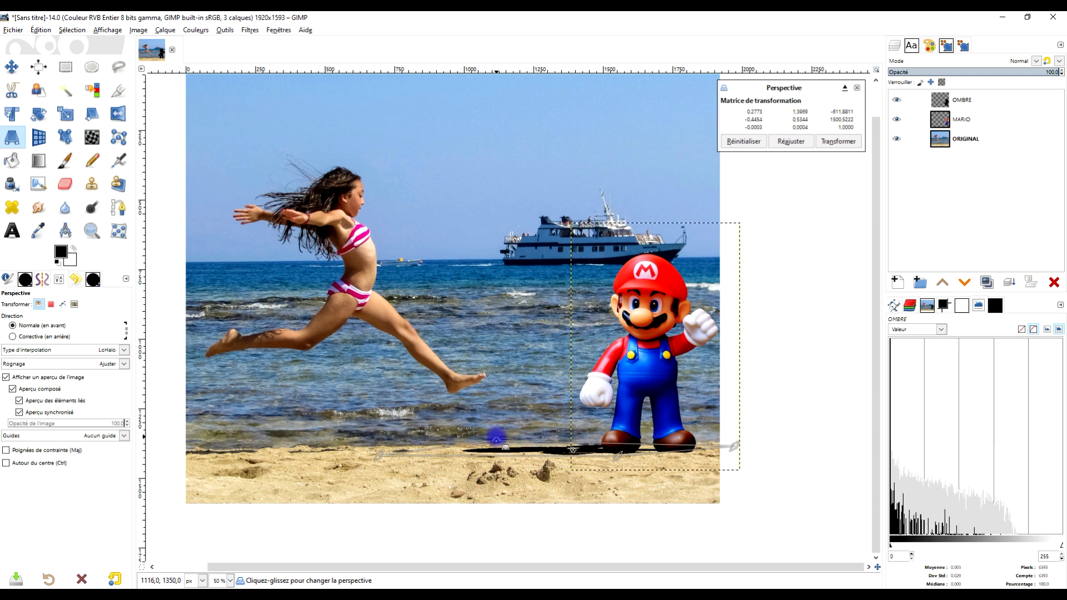
drag(616, 458, 621, 457)
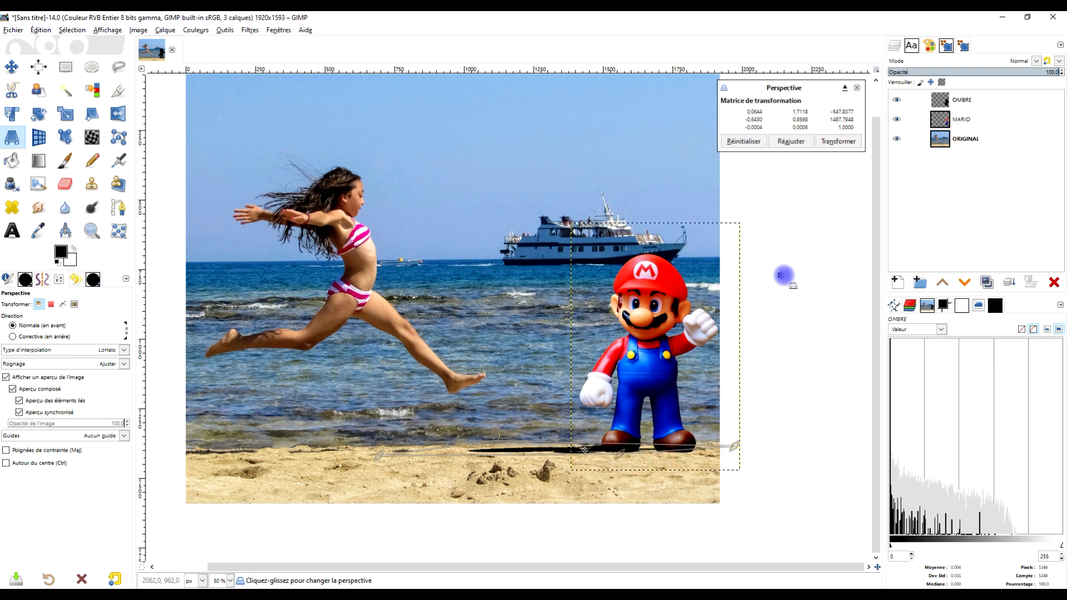
click(837, 141)
- Enlarge the OMBRE layer to the image dimensions
click(971, 104)
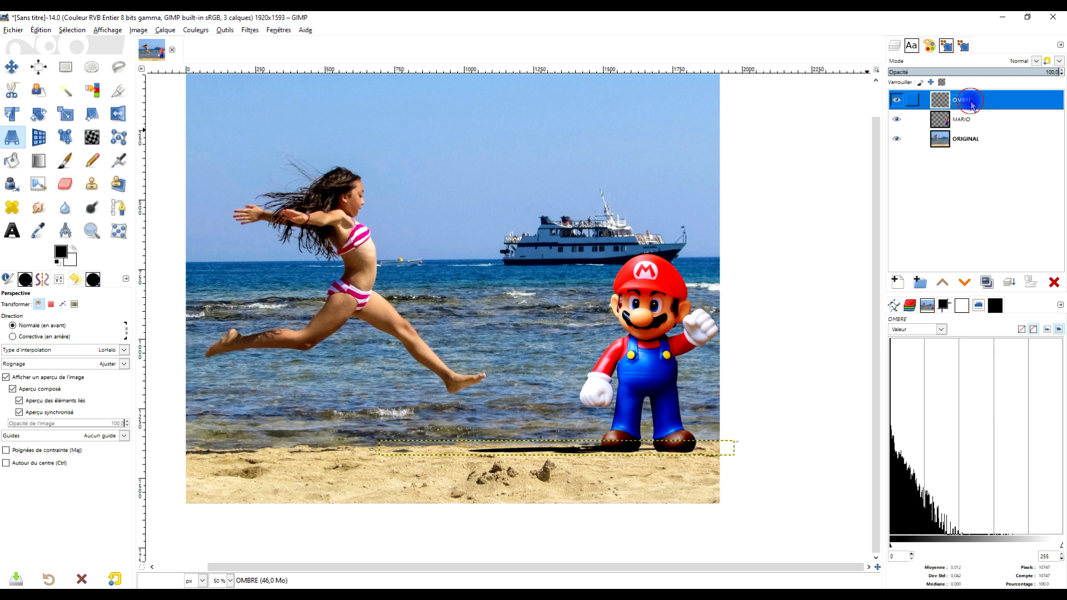
right_click(943, 104)
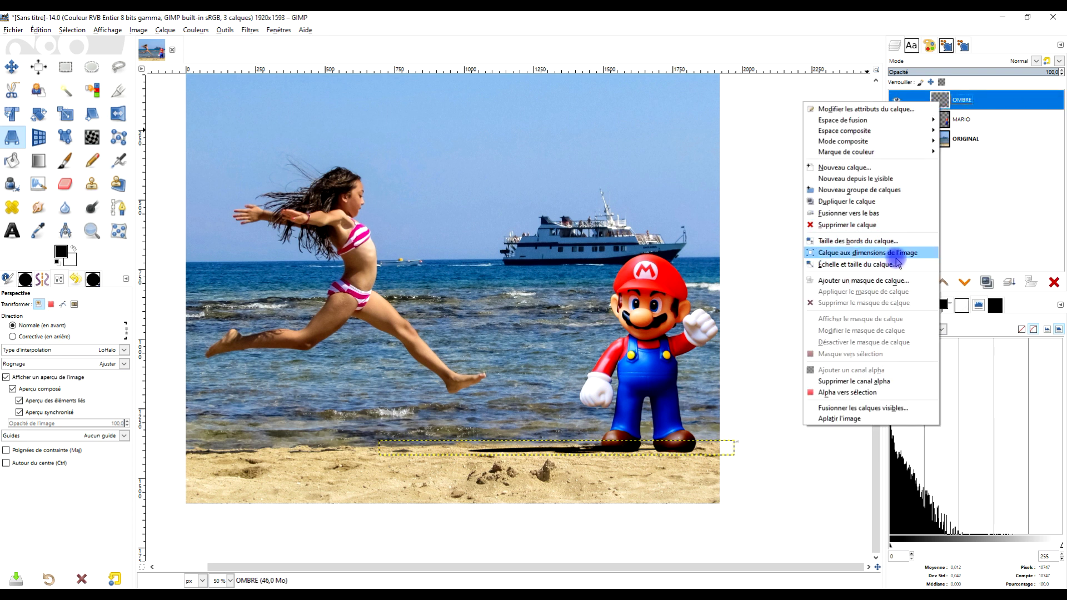
click(492, 495)
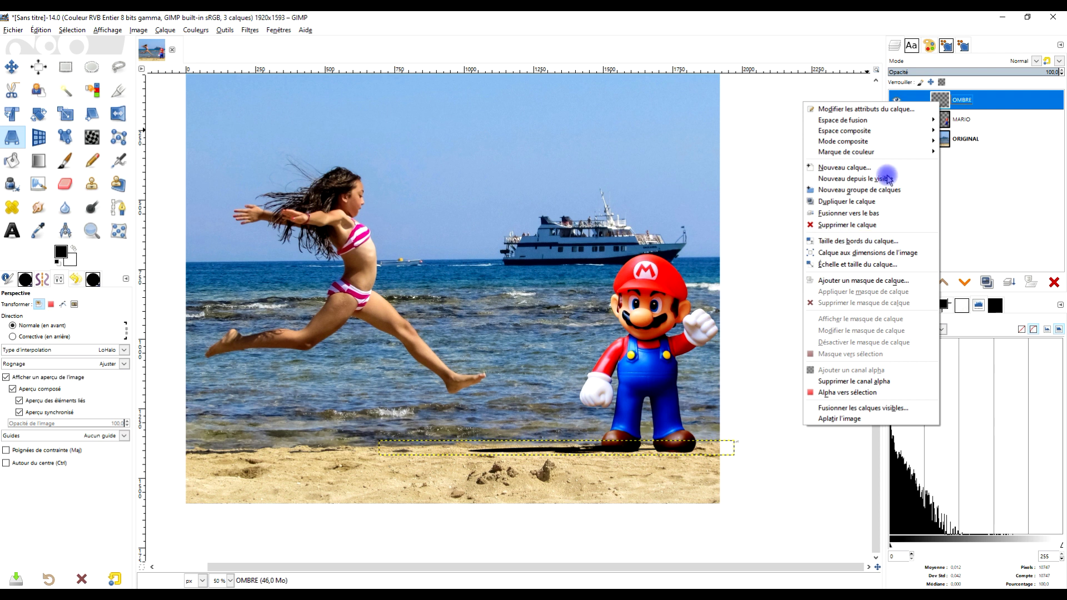
click(882, 253)
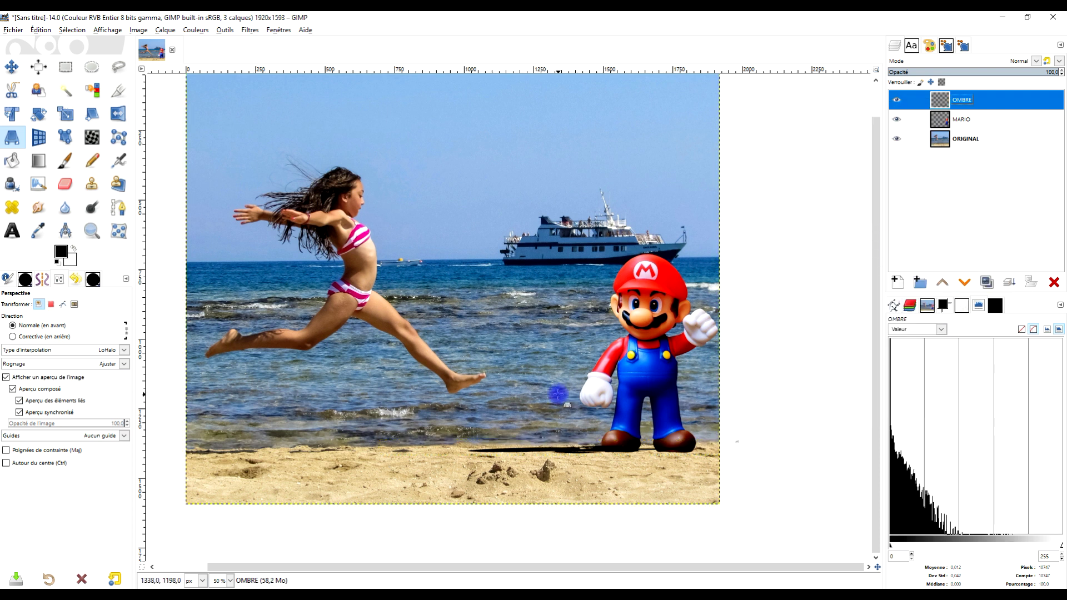
- Lower the OMBRE layer beneath MARIO and reduce its opacity to 93.8
scroll(560, 388, up, 1)
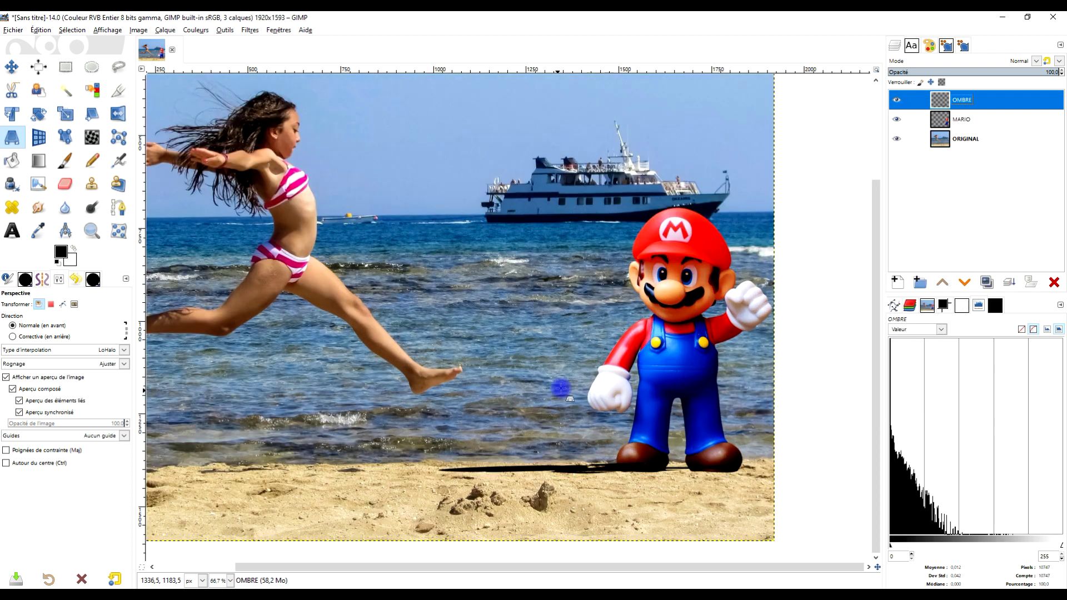
click(966, 283)
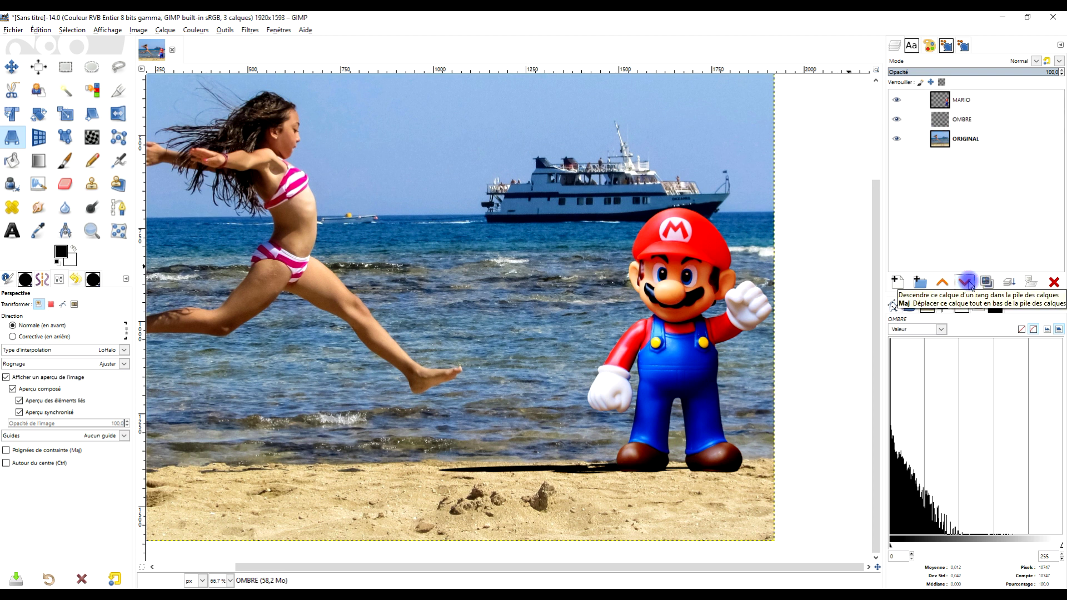
scroll(643, 439, up, 1)
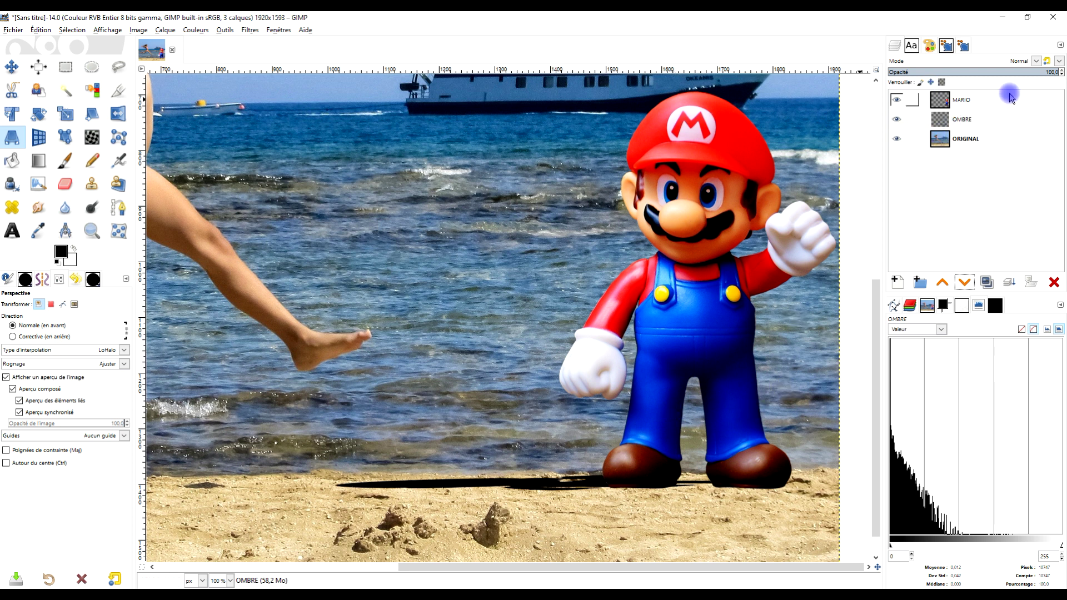
drag(1037, 71, 1050, 72)
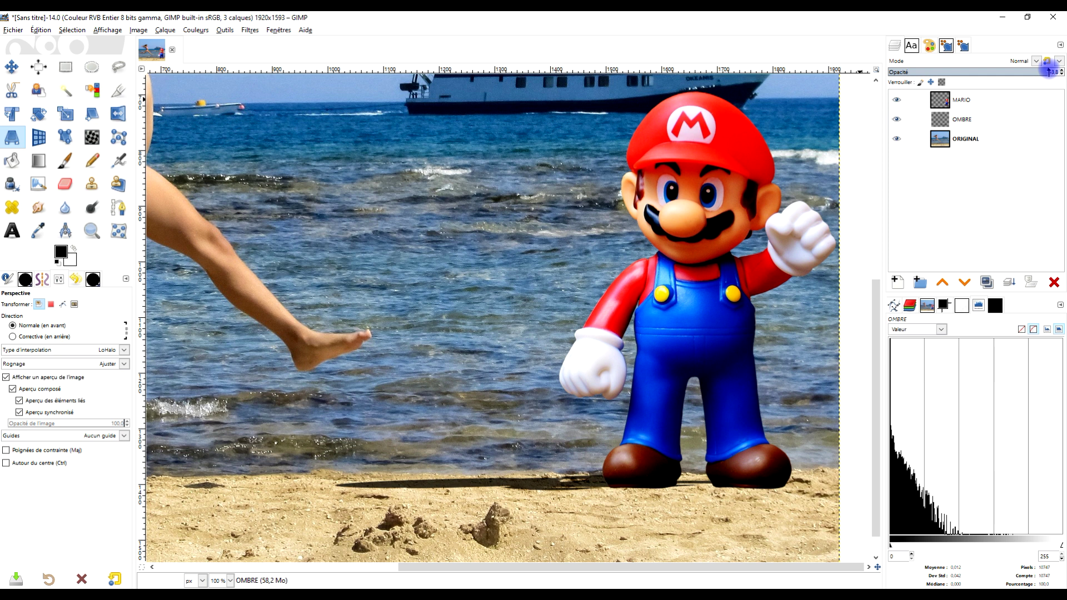
- Apply a Gaussian blur to the OMBRE layer with X and Y sizes of 1.50
scroll(664, 345, down, 1)
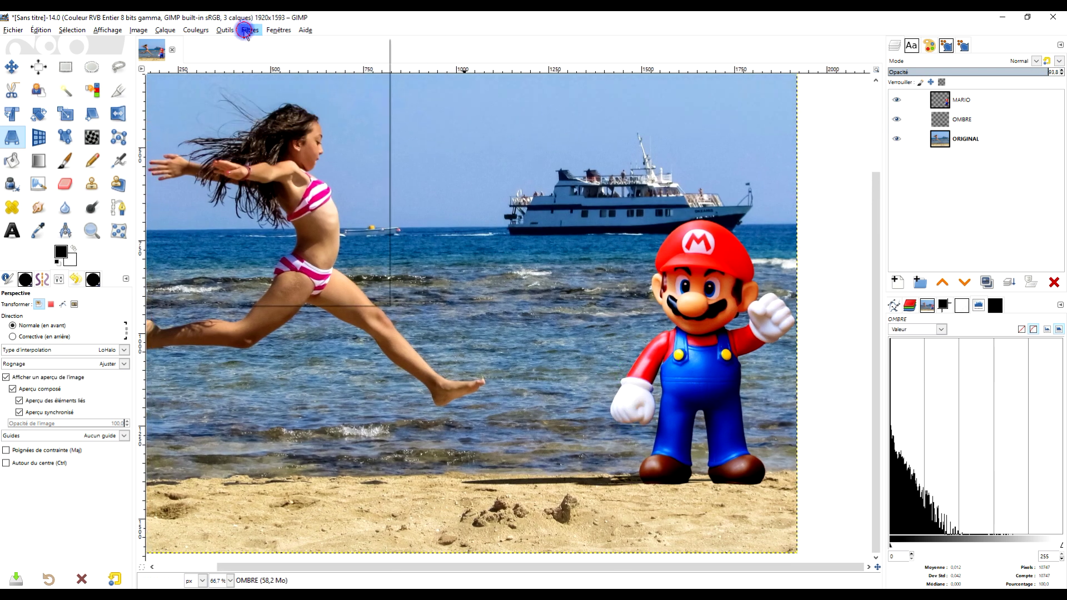
click(245, 30)
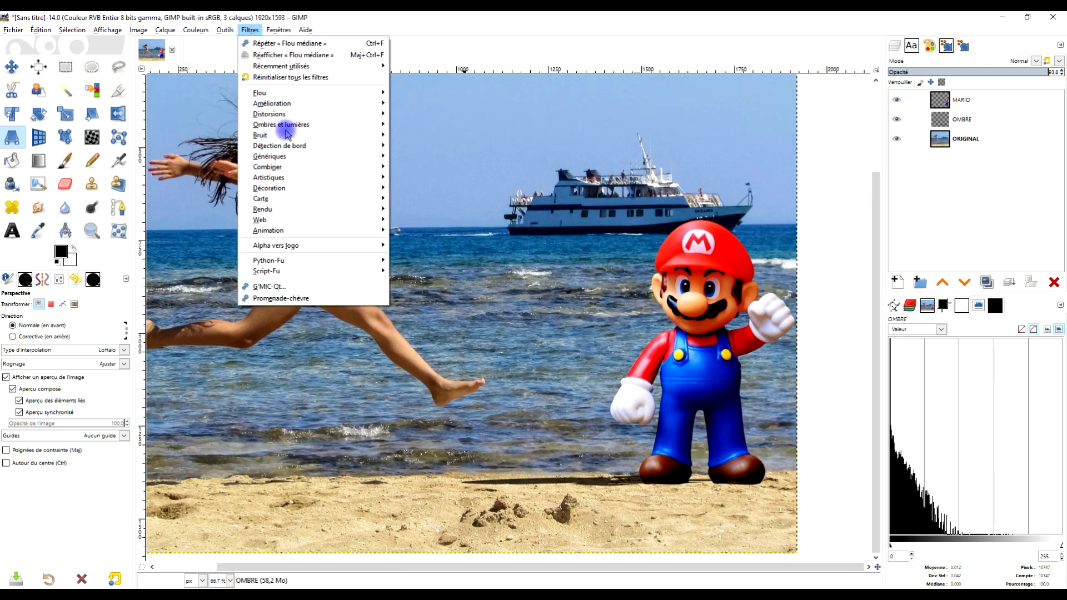
mouse_move(285, 93)
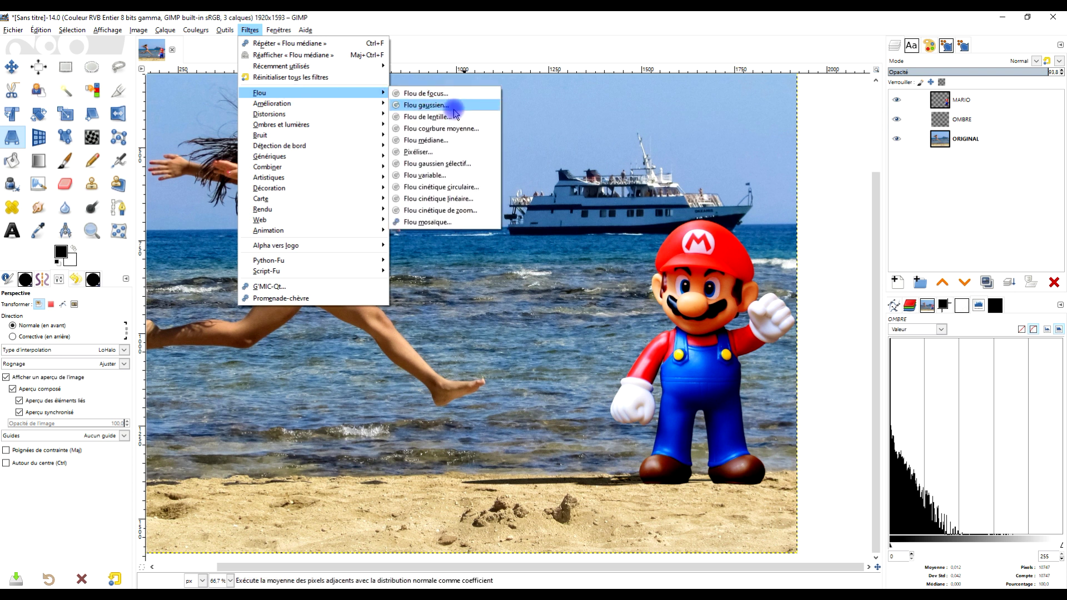
click(453, 107)
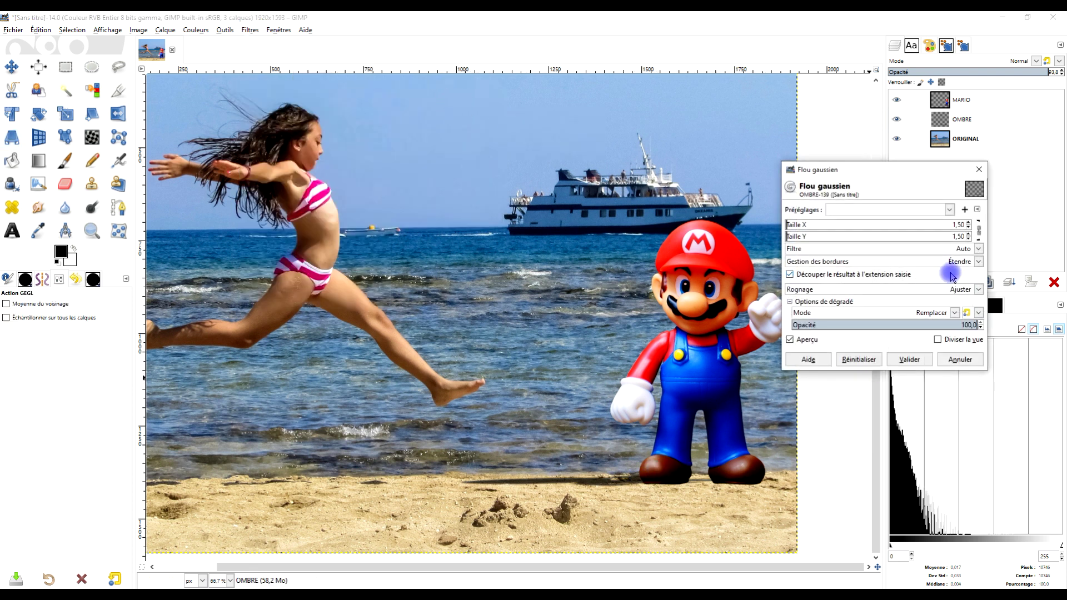
click(909, 359)
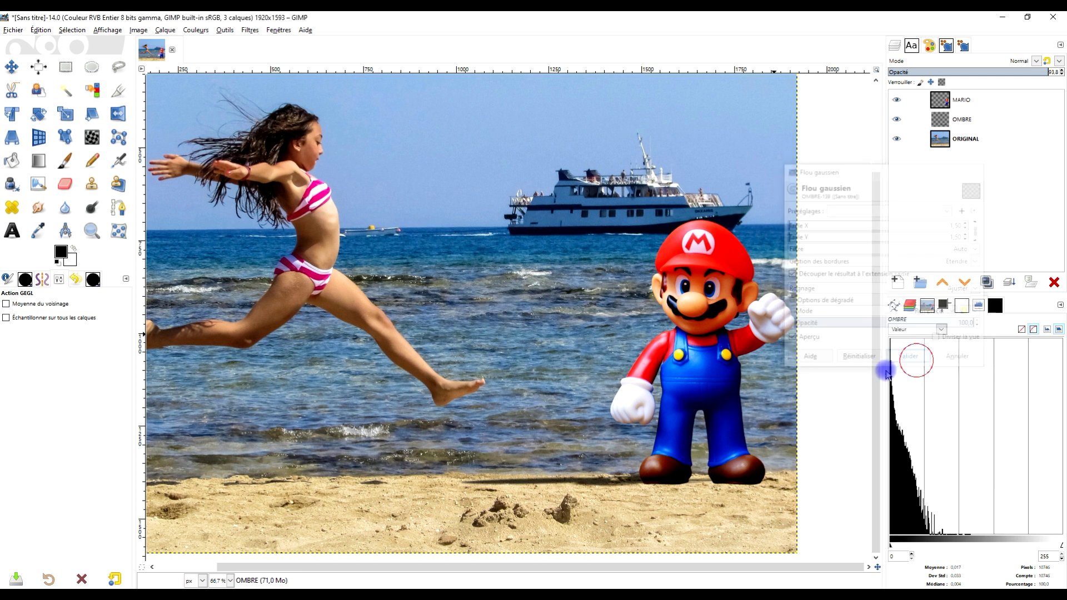
- Apply the Ripple (Onduler) distortion to the shadow with an amplitude of 1.4 and a period of 126.1
key(1)
scroll(574, 476, right, 3)
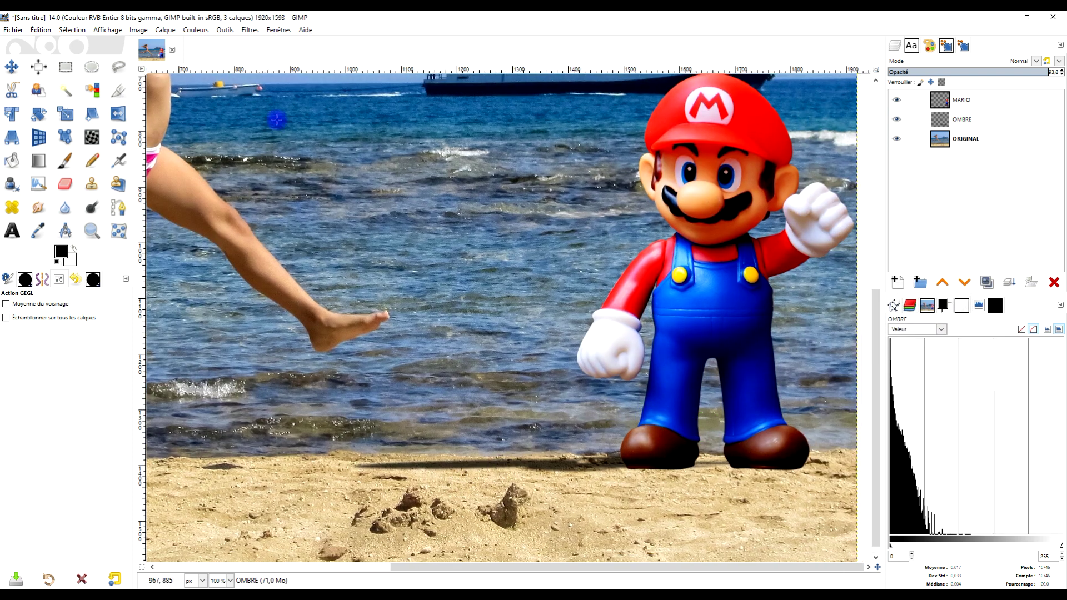
click(250, 31)
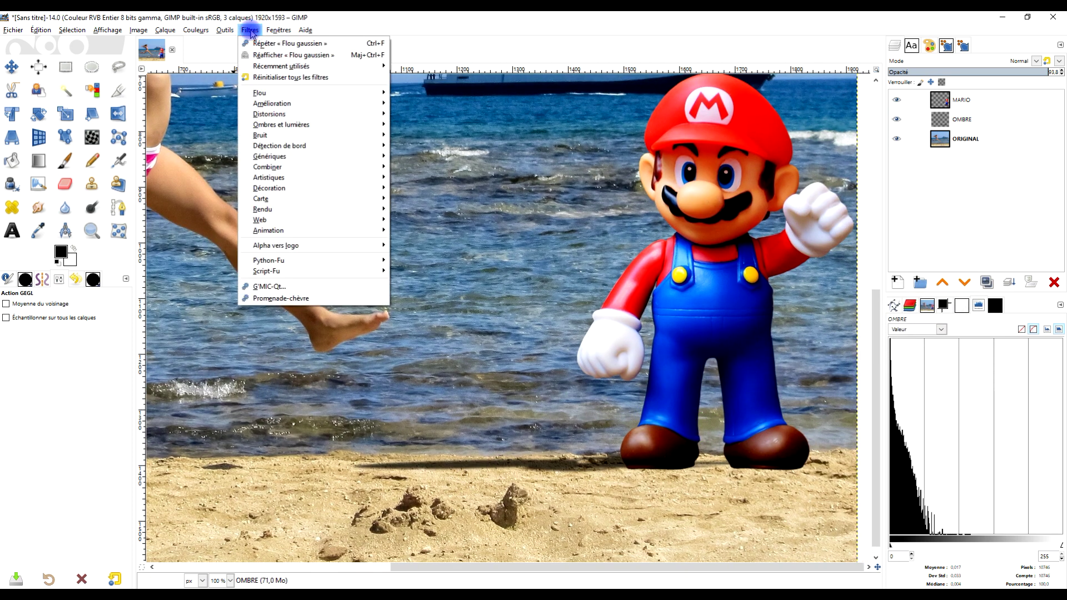
mouse_move(333, 113)
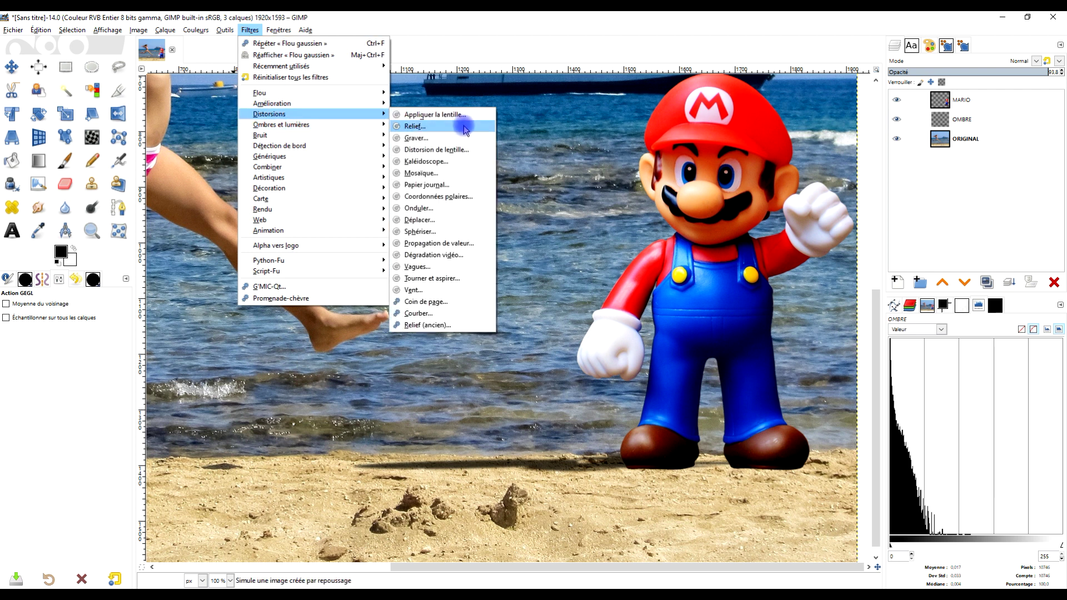
click(450, 217)
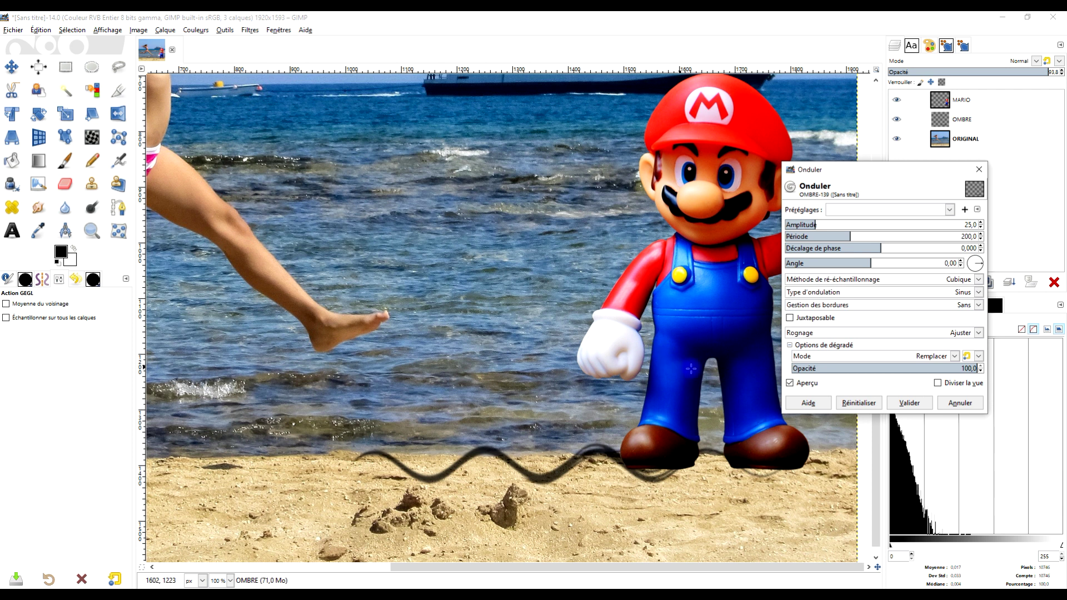
drag(817, 225, 793, 225)
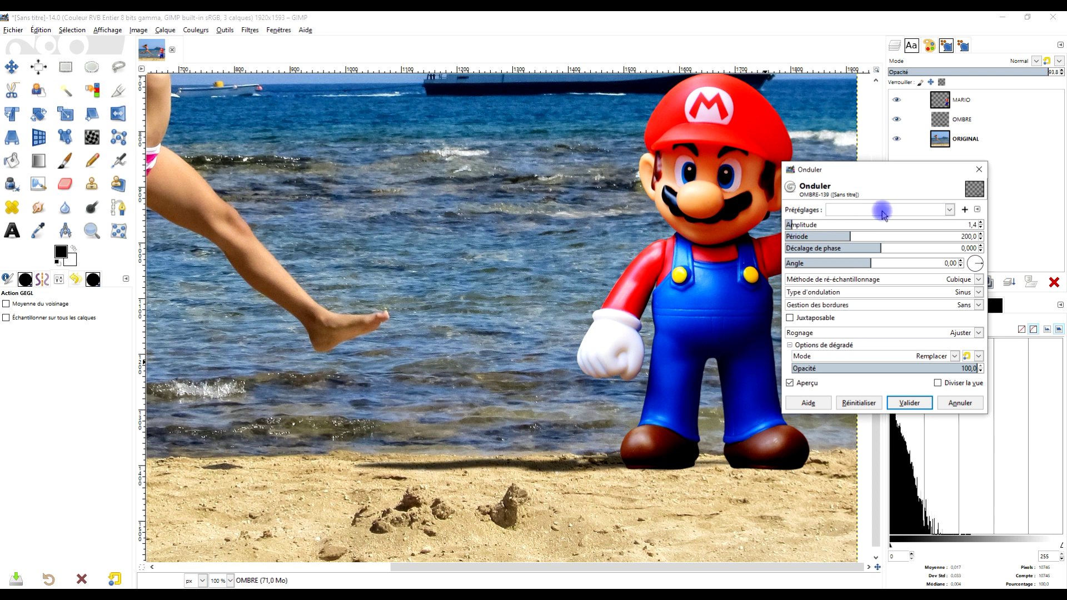
drag(847, 236, 833, 236)
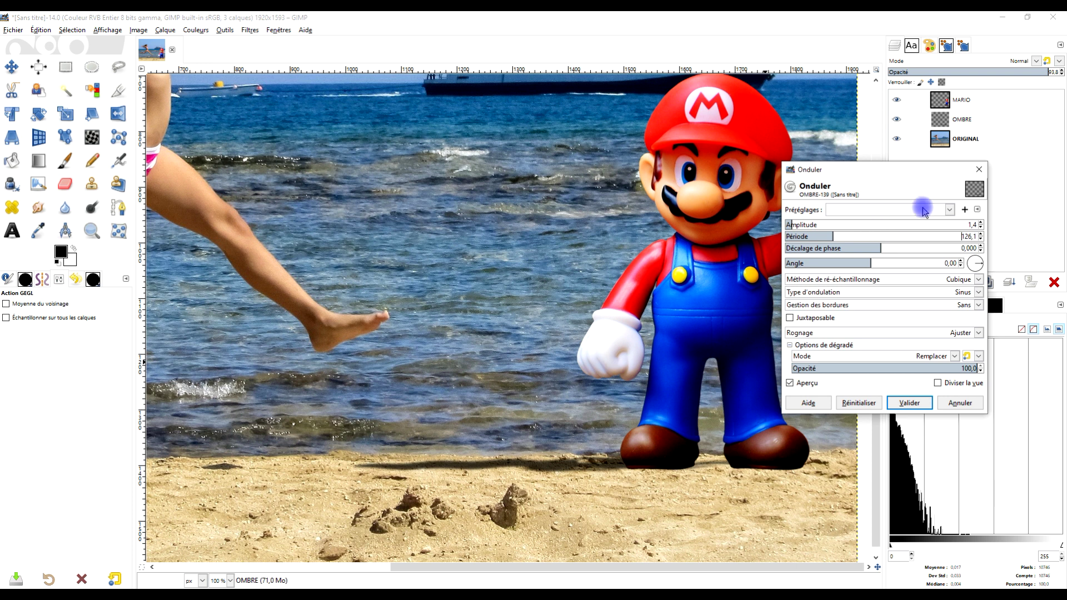
click(909, 402)
- Paint straight black strokes on the OMBRE layer beneath and between Mario's shoes with the 2. Hardness 100 brush at size 51
scroll(766, 283, down, 2)
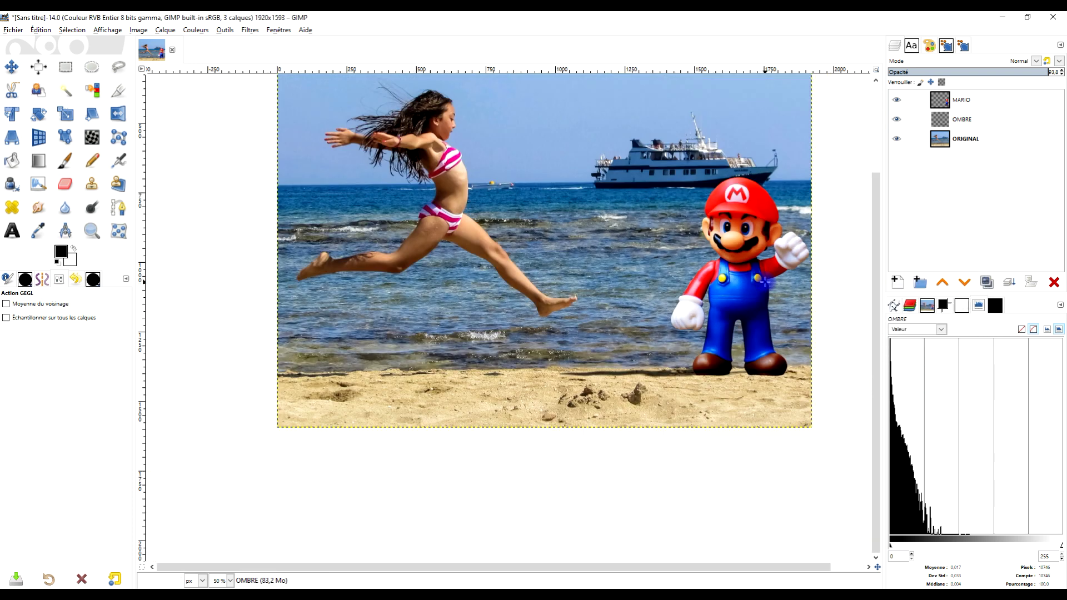
scroll(766, 283, up, 1)
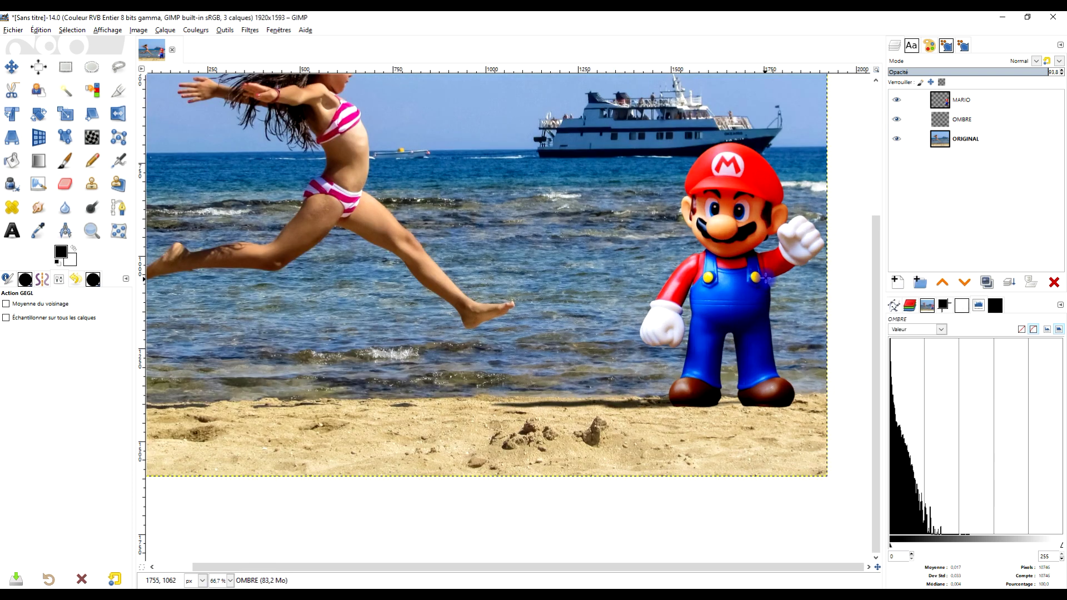
scroll(766, 279, up, 3)
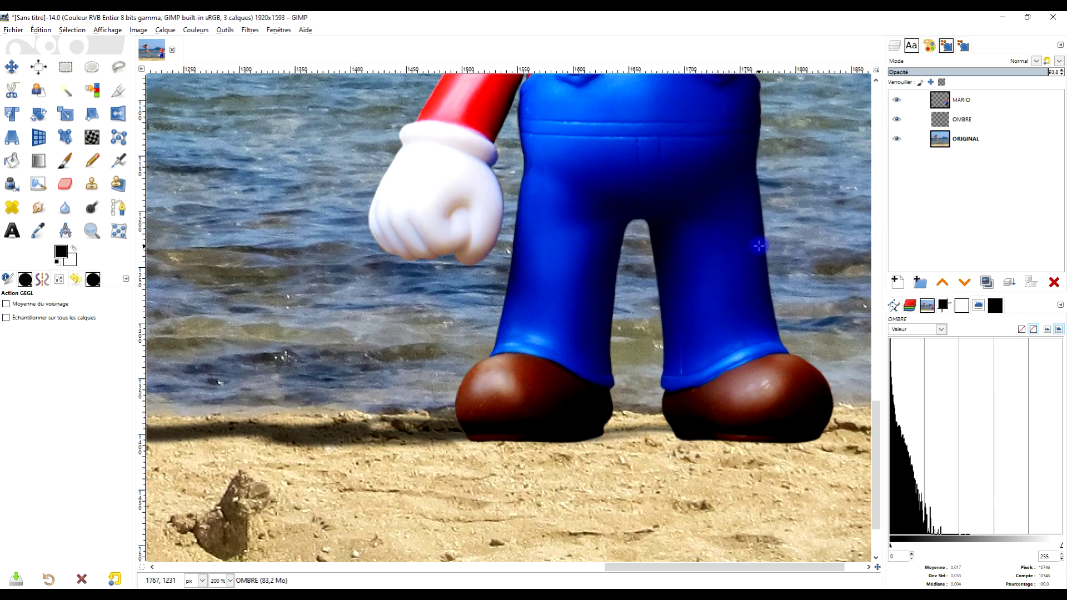
scroll(758, 245, down, 3)
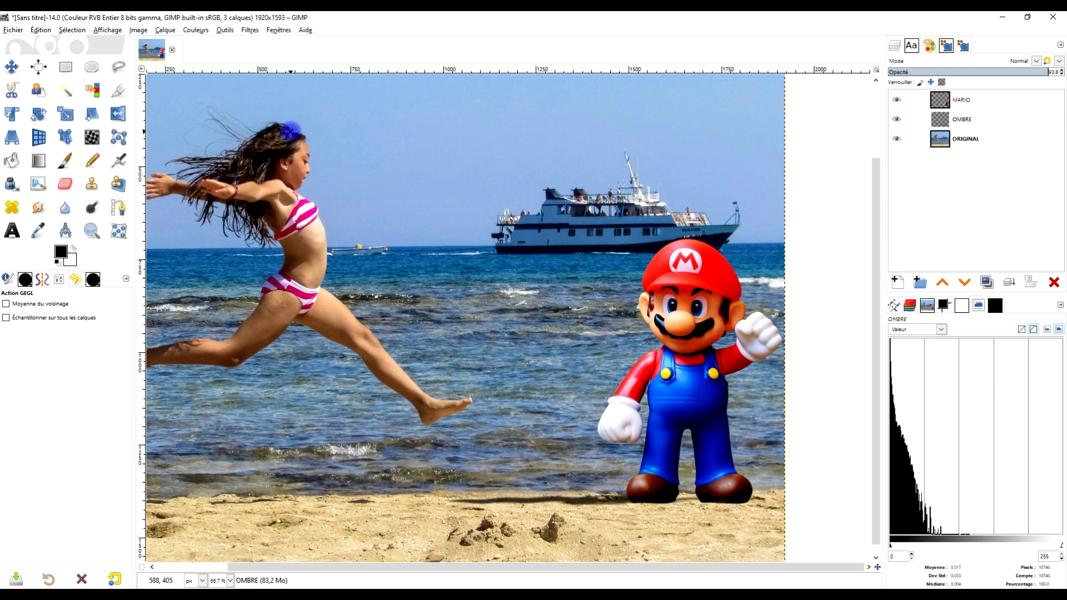
scroll(758, 332, up, 2)
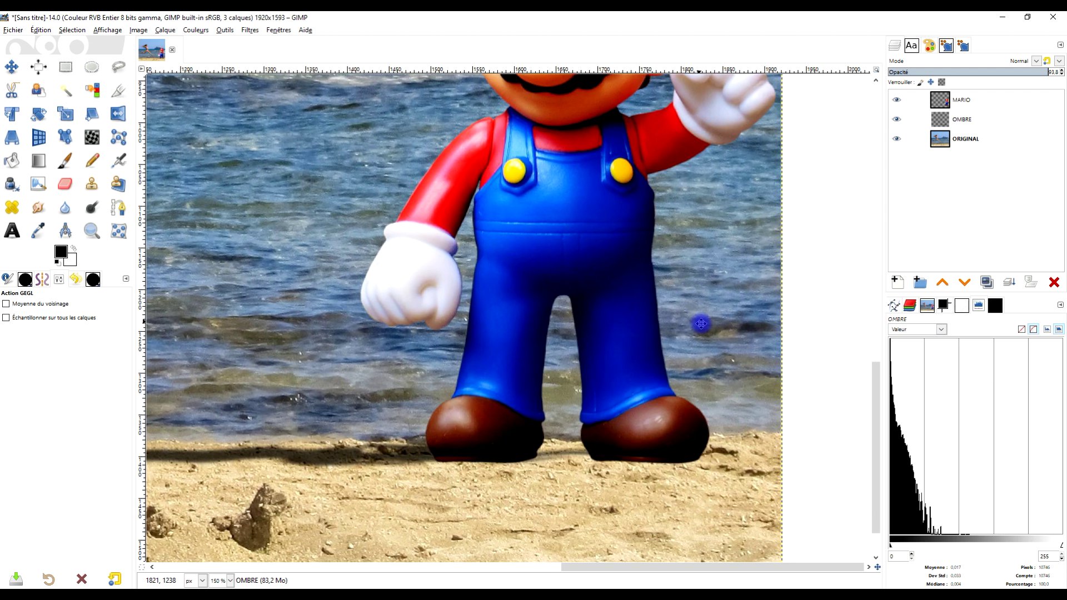
click(958, 118)
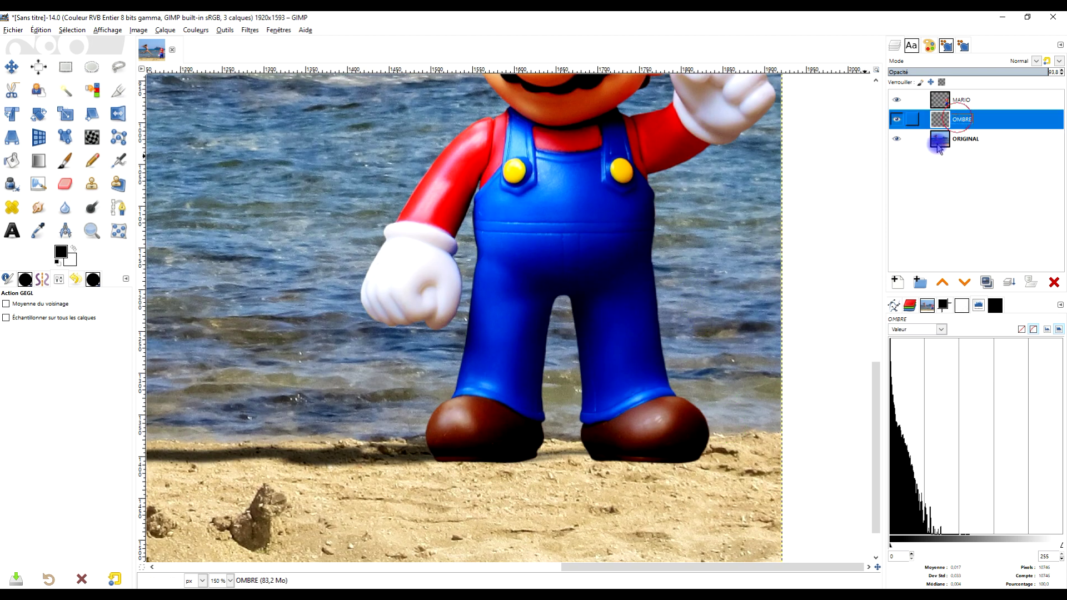
click(64, 161)
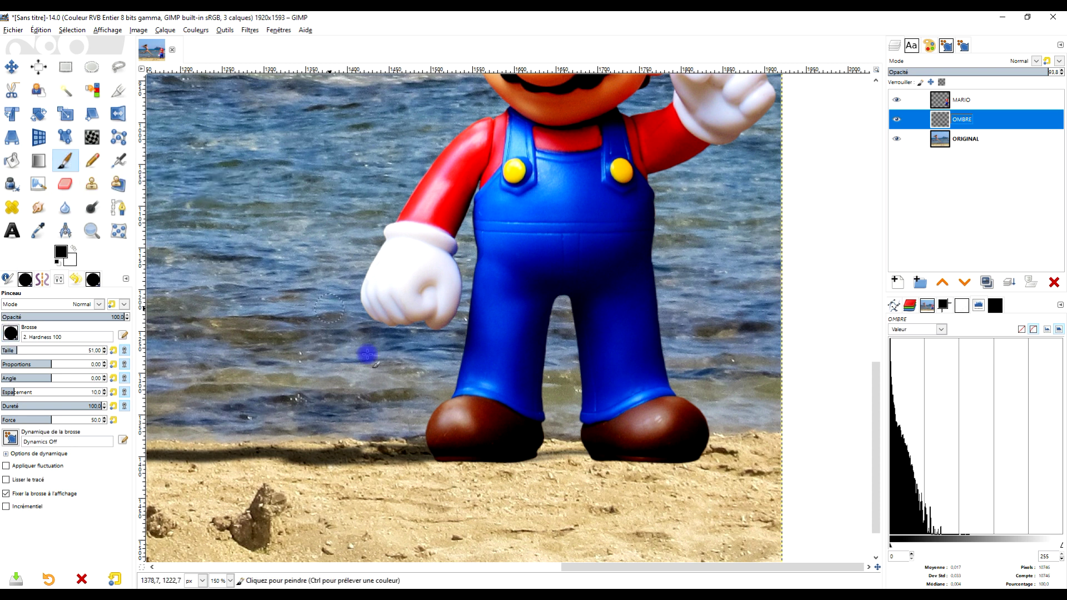
scroll(610, 452, up, 3)
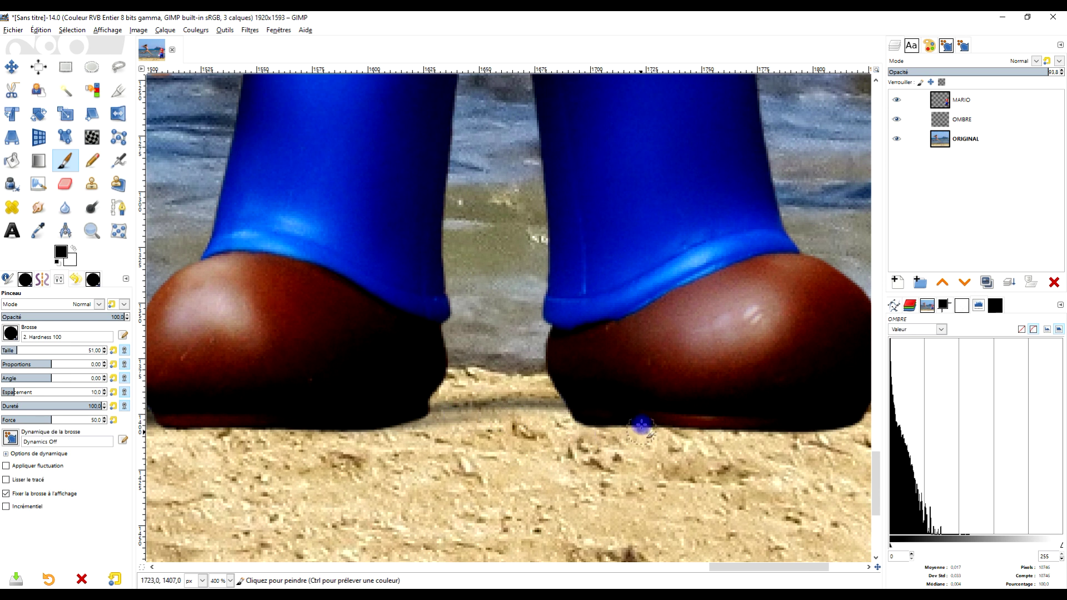
scroll(571, 410, down, 1)
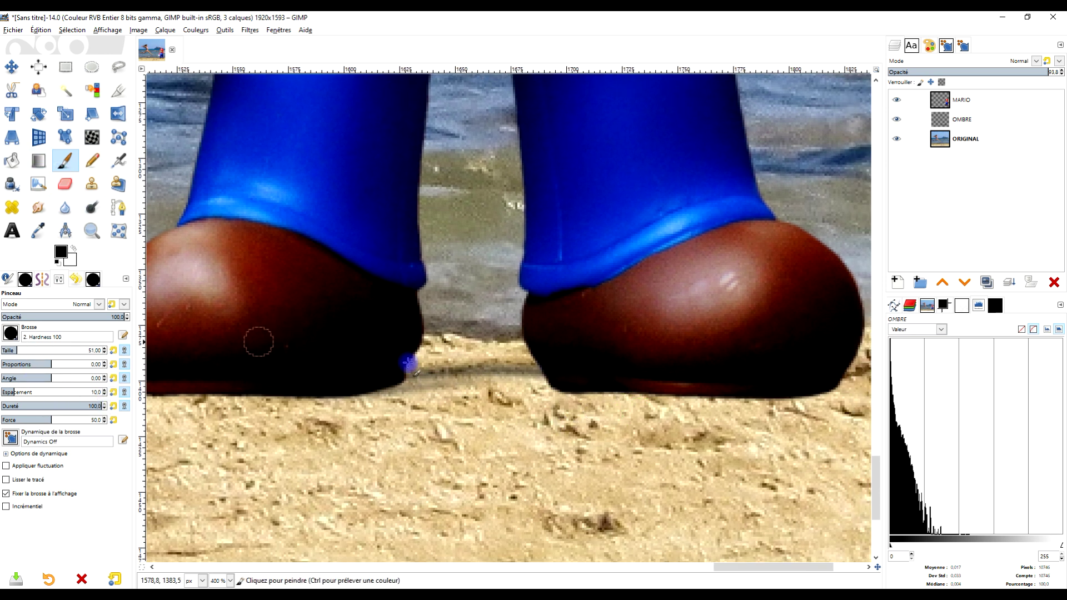
click(791, 386)
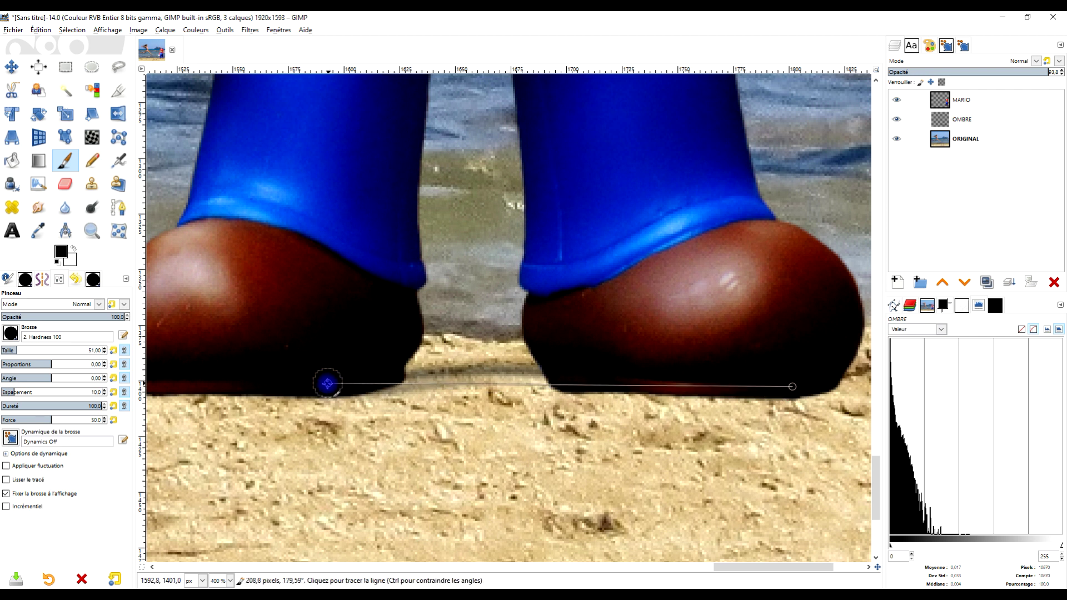
shift+click(326, 382)
click(964, 119)
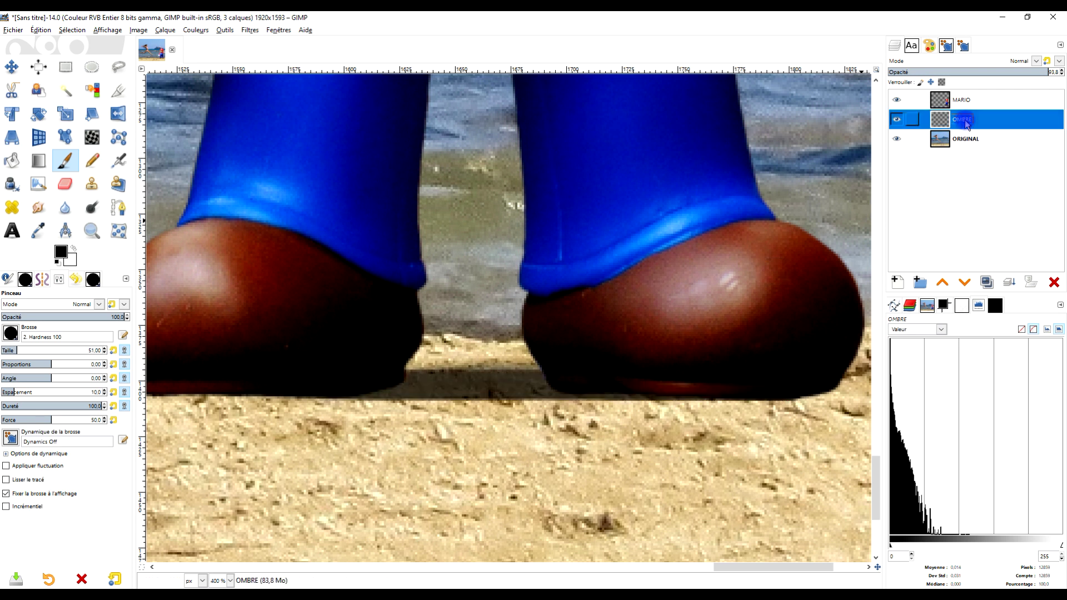
click(617, 378)
shift+click(392, 381)
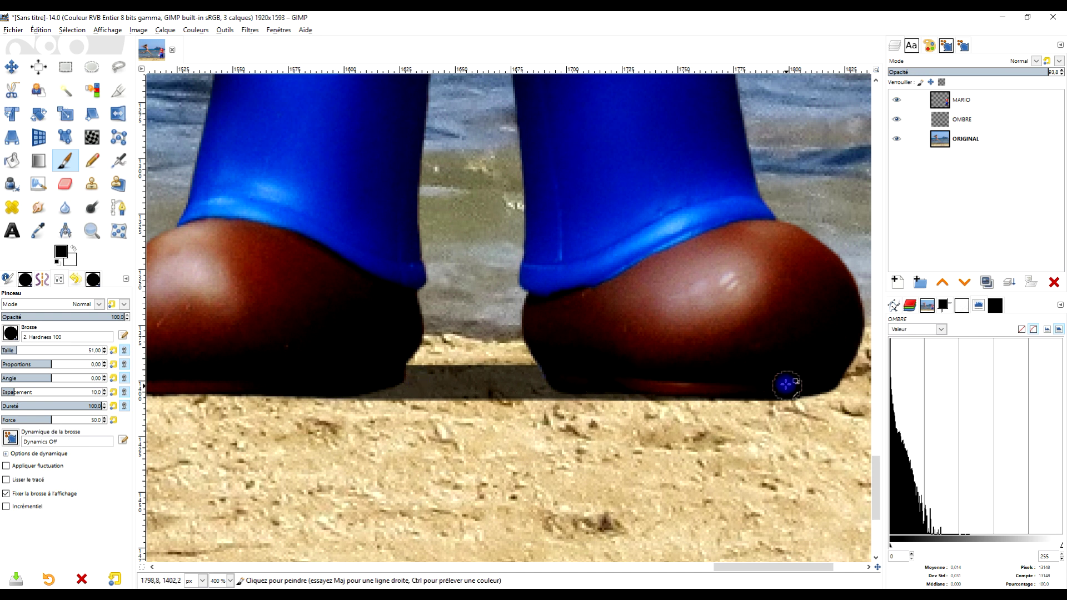
scroll(786, 384, down, 2)
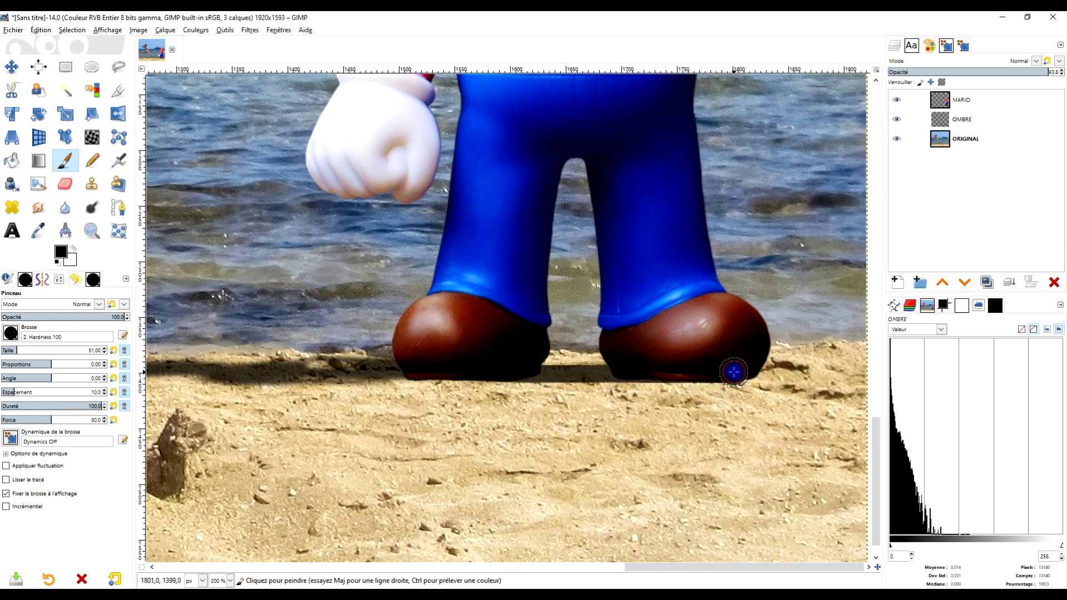
shift+click(322, 376)
key(ctrl+z)
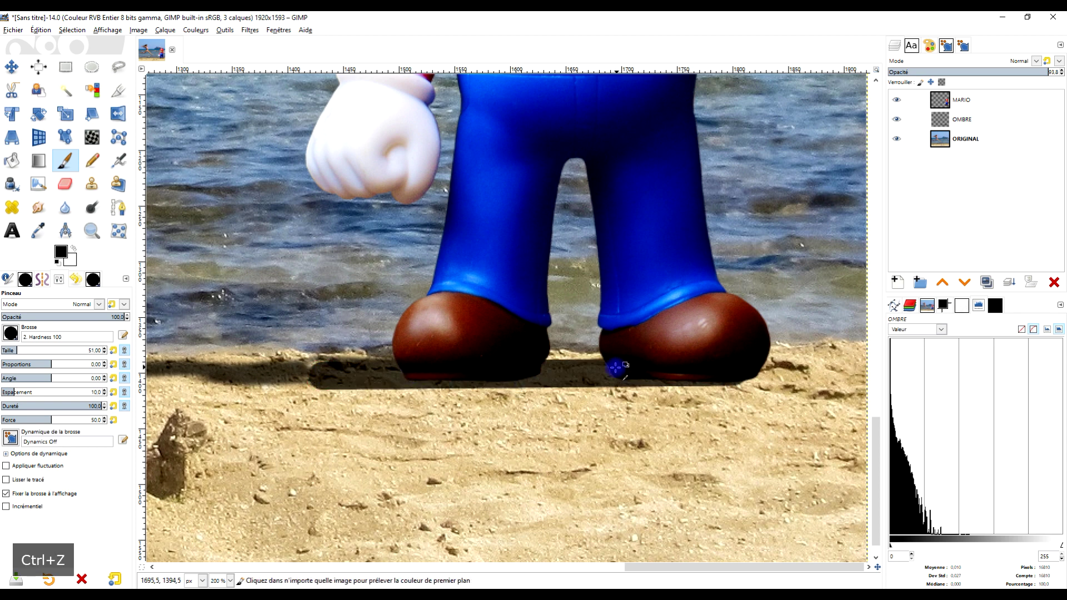
key(ctrl+s)
click(783, 490)
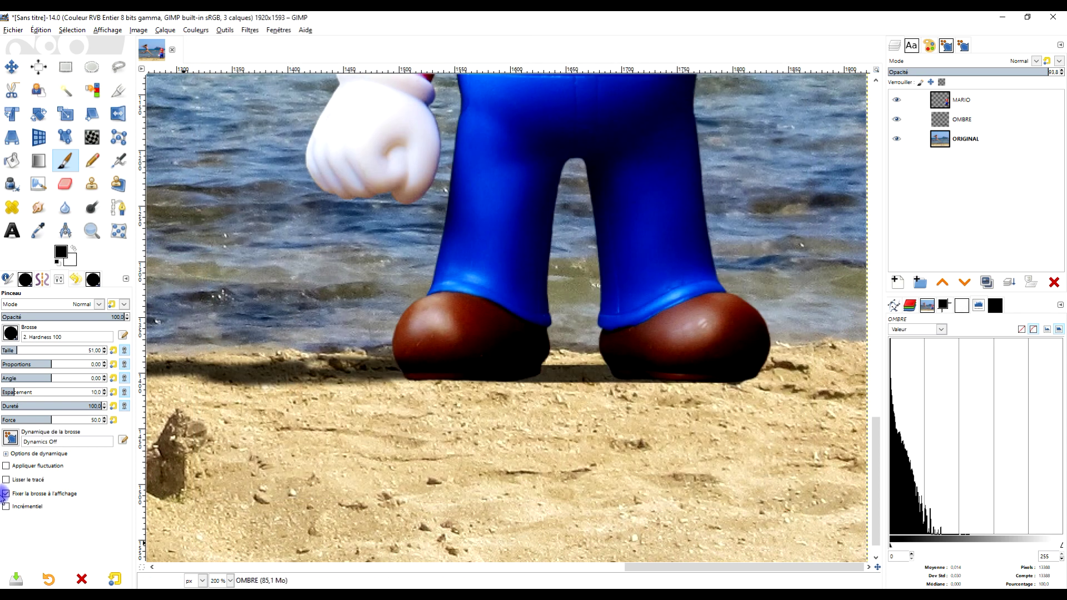
- Paint additional black shadow on the OMBRE layer along the soles of both shoes and across the gap between them
scroll(650, 357, up, 1)
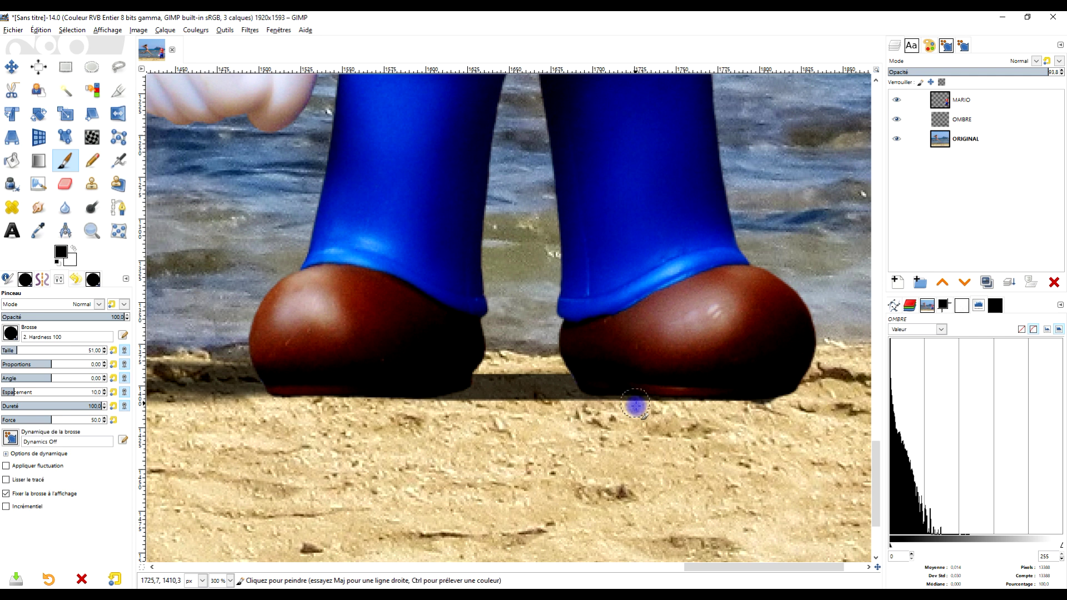
scroll(781, 362, down, 2)
scroll(781, 362, left, 2)
mouse_move(385, 352)
mouse_down()
mouse_move(303, 353)
mouse_move(470, 353)
mouse_up()
mouse_move(560, 354)
mouse_down()
mouse_move(828, 359)
mouse_move(737, 362)
mouse_up()
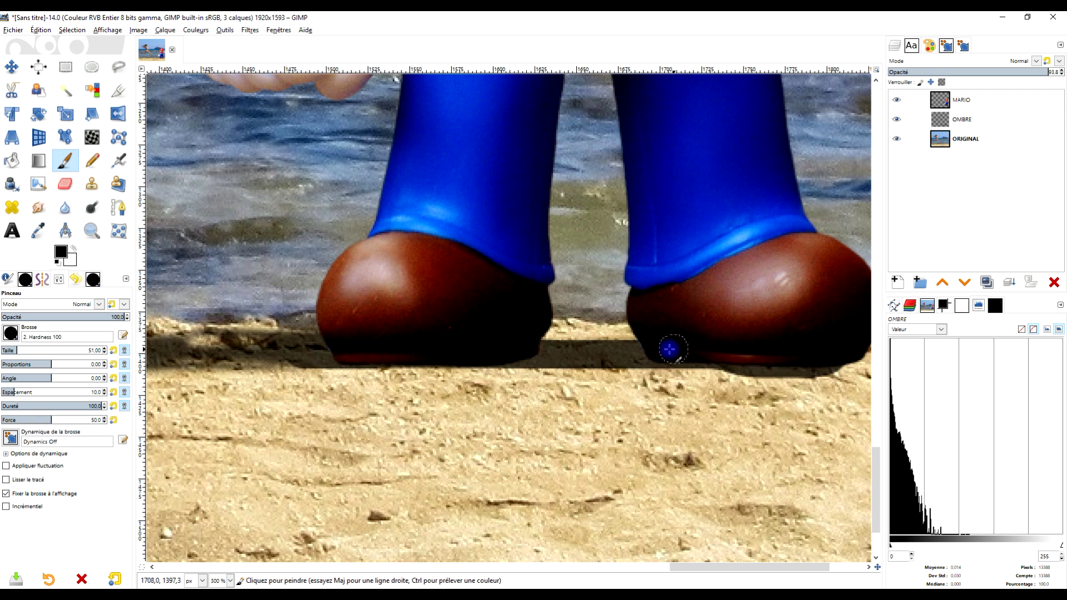
- Soften the painted shadow under and between the shoes with Blur tool strokes on the OMBRE layer
scroll(672, 359, down, 3)
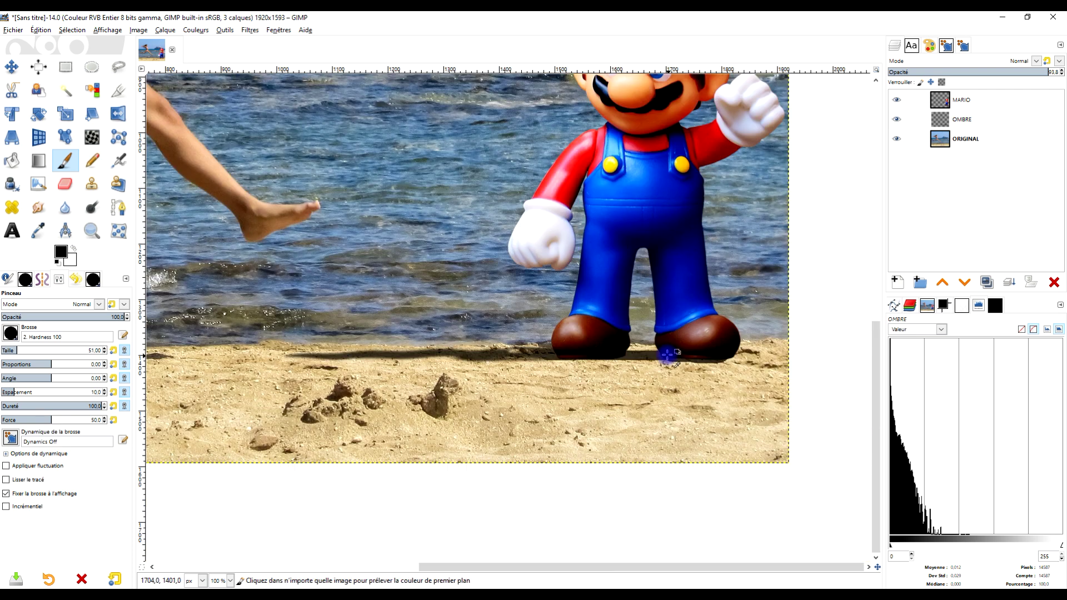
scroll(665, 352, up, 1)
scroll(651, 276, up, 1)
scroll(707, 333, down, 1)
scroll(707, 333, up, 1)
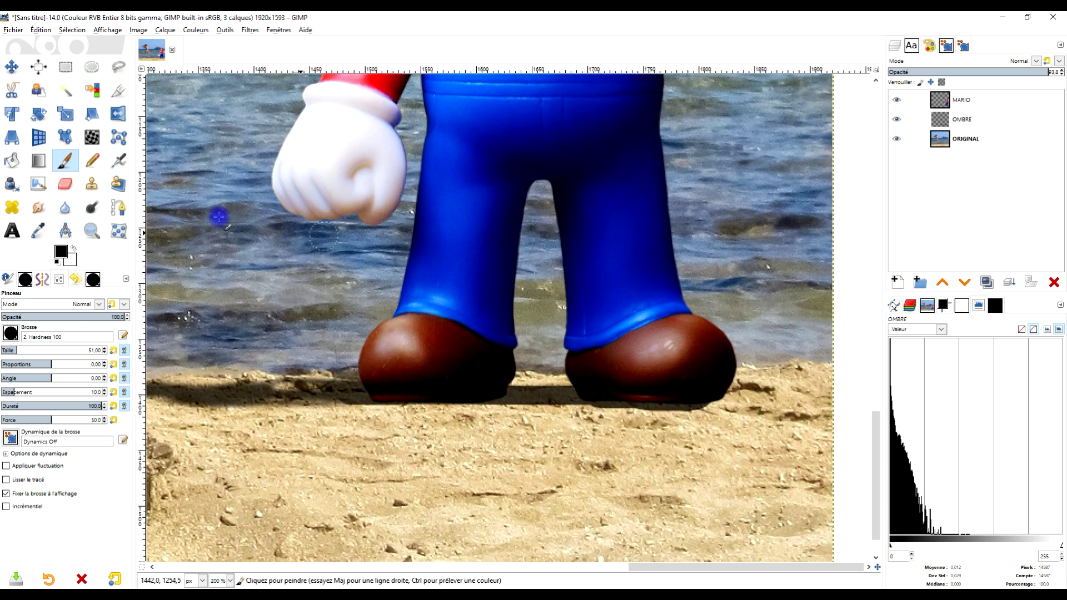
click(65, 209)
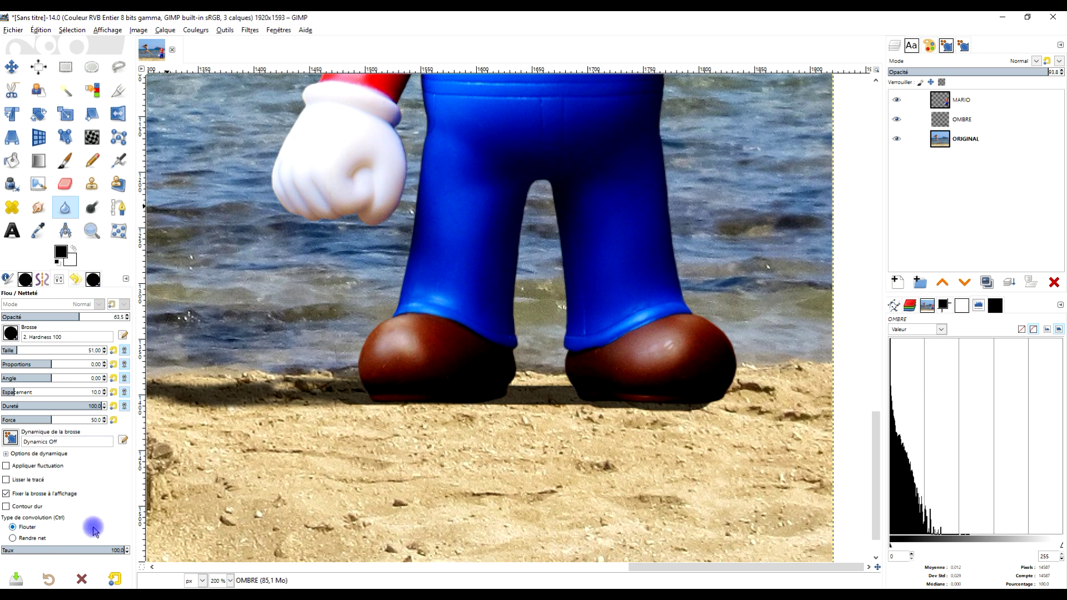
scroll(538, 411, up, 1)
mouse_move(684, 387)
mouse_down()
mouse_move(476, 400)
mouse_move(631, 358)
mouse_move(485, 357)
mouse_move(489, 367)
mouse_up()
mouse_move(732, 444)
mouse_down()
mouse_move(824, 395)
mouse_move(645, 402)
mouse_move(733, 411)
mouse_move(652, 406)
mouse_move(685, 430)
mouse_move(696, 411)
mouse_move(681, 406)
mouse_move(261, 398)
mouse_up()
ctrl+scroll(261, 398, down, 4)
ctrl+scroll(573, 381, up, 3)
mouse_move(574, 381)
mouse_down()
mouse_move(519, 393)
mouse_move(416, 391)
mouse_move(541, 393)
mouse_move(439, 399)
mouse_up()
ctrl+scroll(552, 395, down, 4)
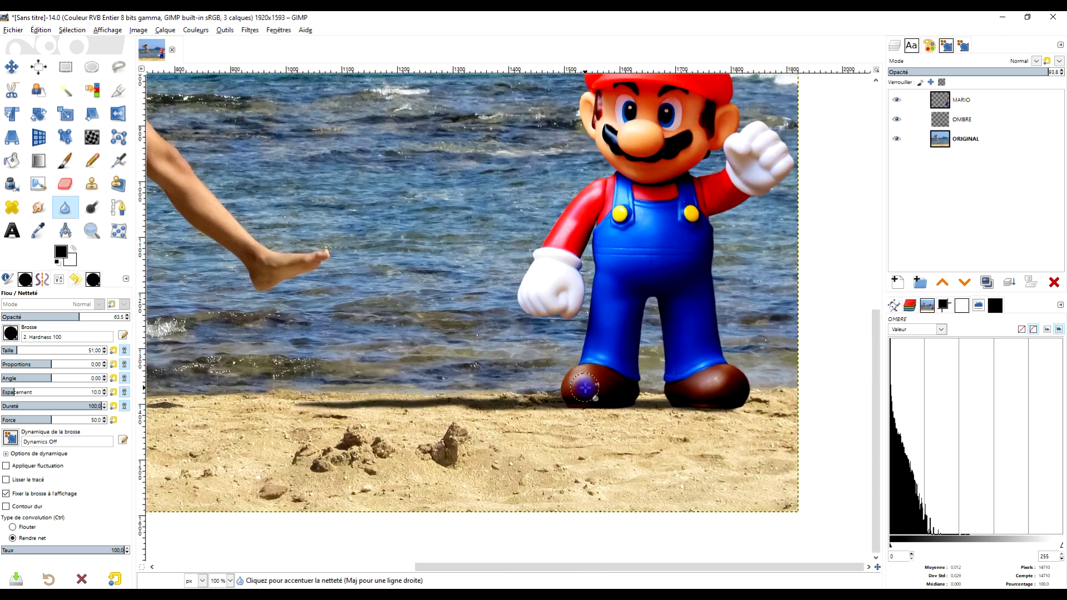
- Paint black over the thin part of the shadow where it meets the shoe on the image's left side
ctrl+scroll(542, 381, up, 5)
click(65, 160)
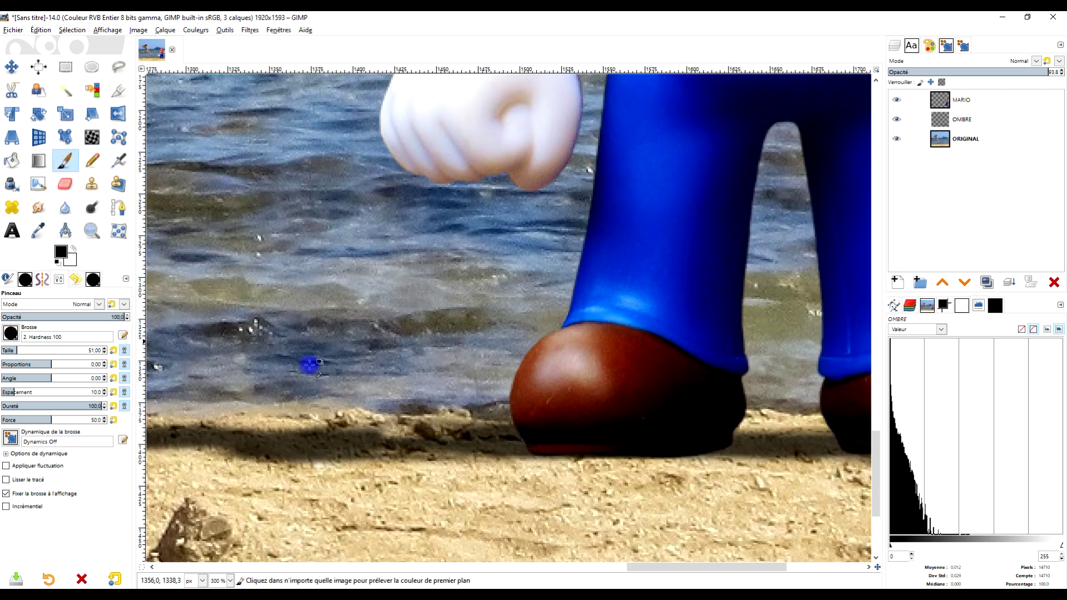
ctrl+scroll(391, 425, up, 1)
drag(342, 453, 462, 451)
mouse_move(348, 452)
mouse_down()
mouse_move(567, 452)
mouse_move(567, 465)
mouse_up()
ctrl+scroll(567, 464, down, 3)
ctrl+scroll(507, 445, up, 3)
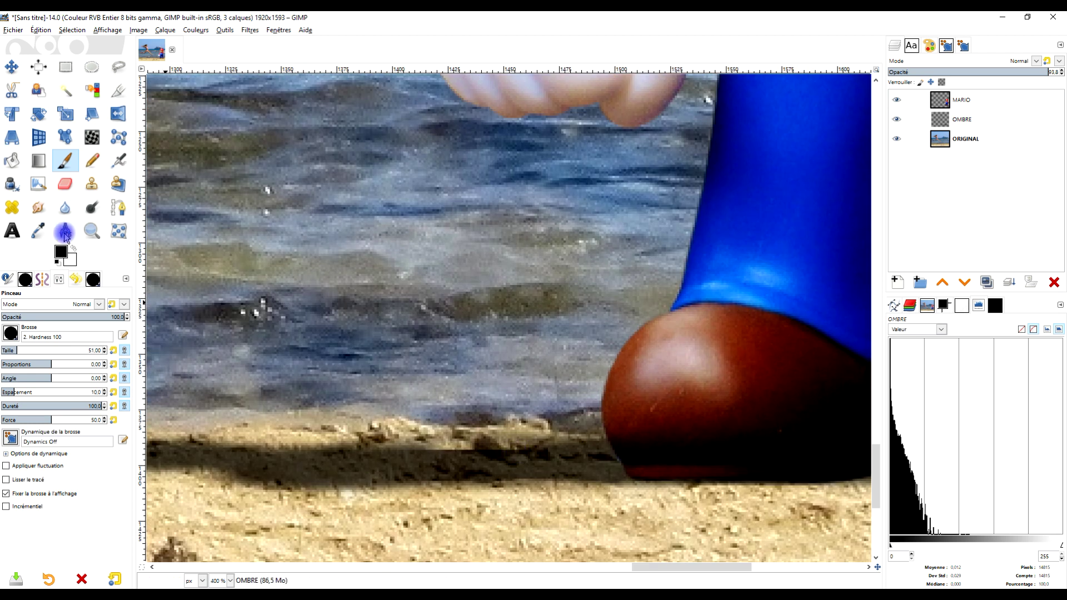
- Blur the newly painted shadow beside the shoe on the image's left side
click(65, 207)
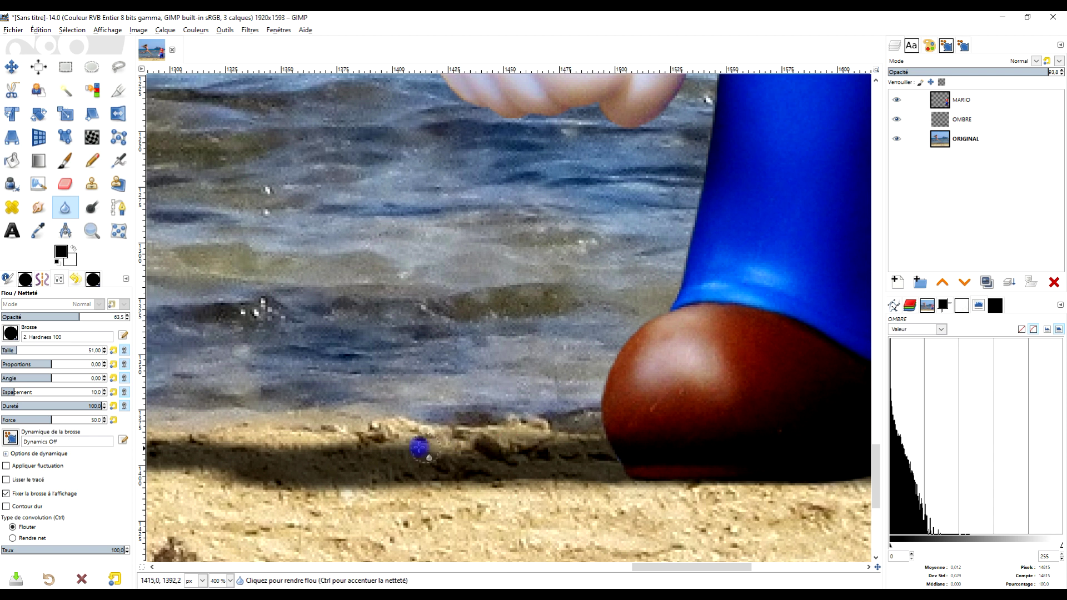
ctrl+scroll(634, 500, down, 3)
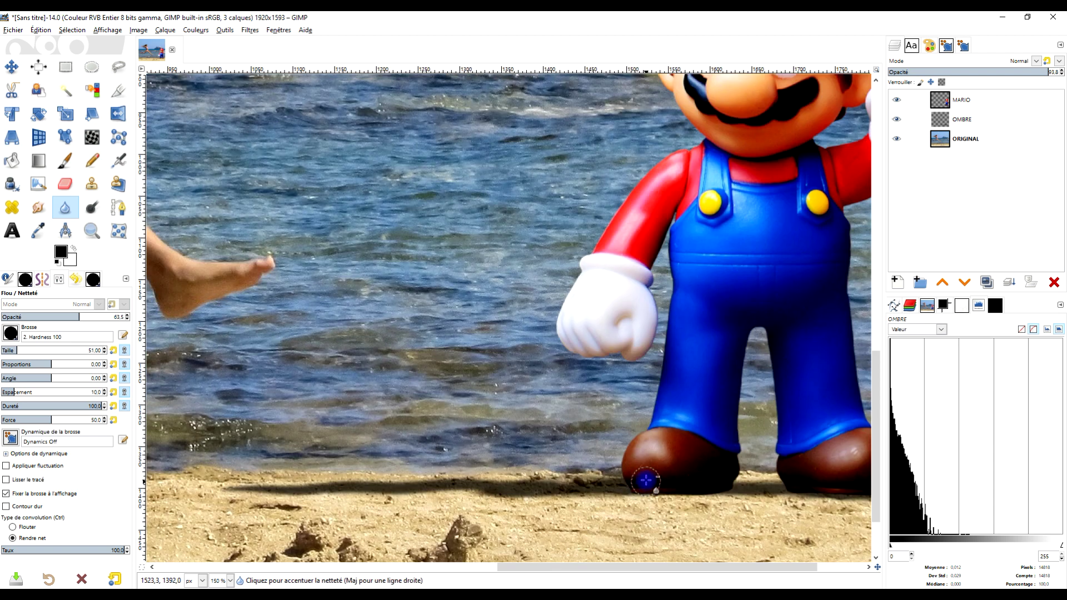
ctrl+scroll(646, 480, down, 3)
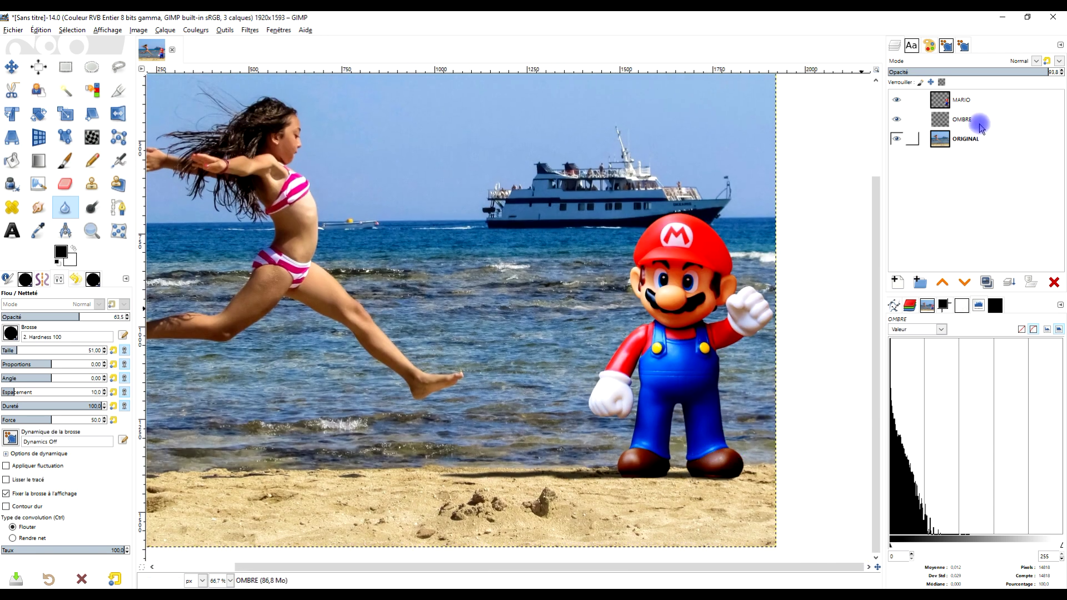
- Set the OMBRE layer's opacity to 88.6
click(979, 125)
click(1038, 71)
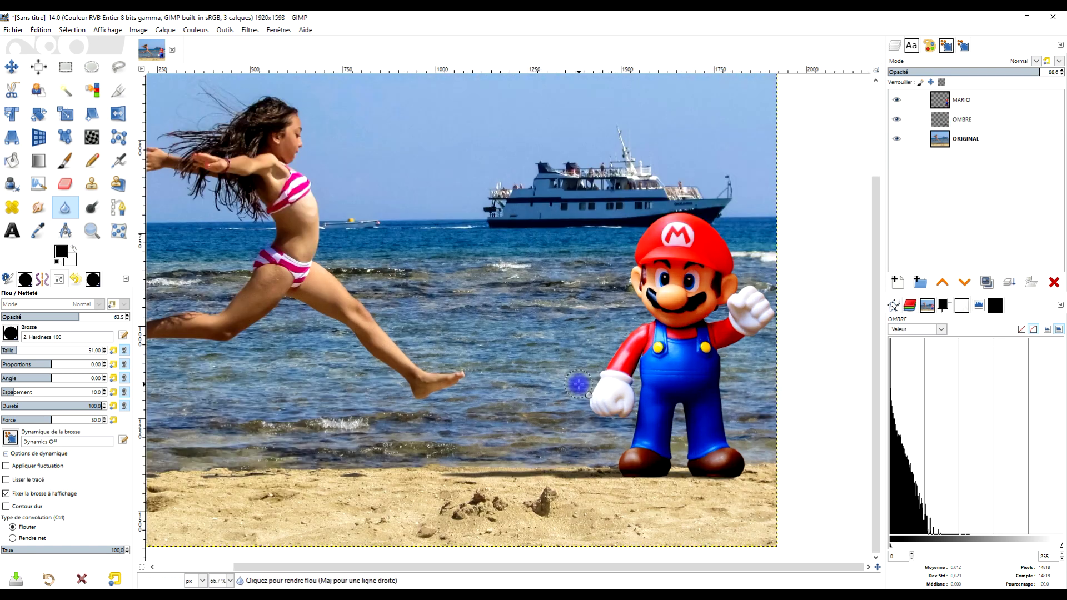
drag(583, 381, 657, 360)
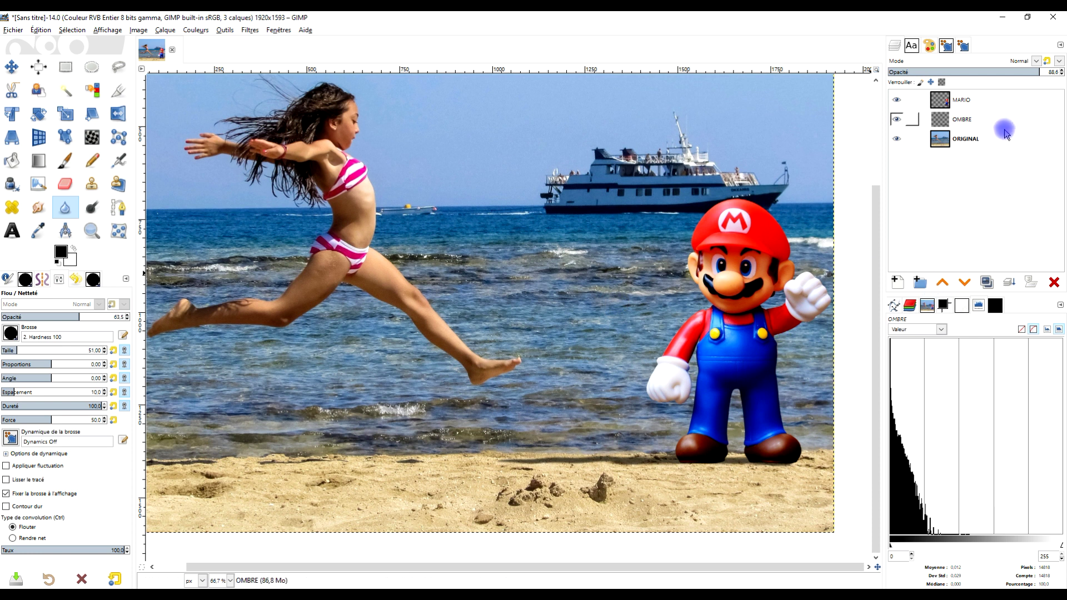
- Resize the MARIO layer's boundary to the image dimensions
click(953, 101)
scroll(742, 332, right, 2)
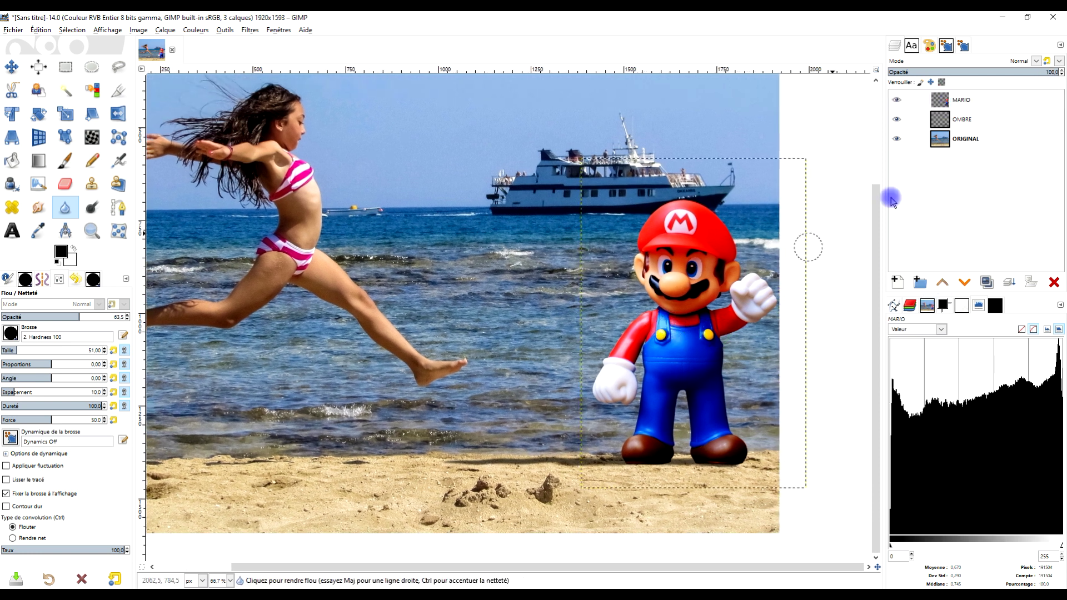
mouse_move(945, 106)
mouse_down()
mouse_move(580, 161)
mouse_move(824, 452)
mouse_move(913, 257)
mouse_move(948, 106)
mouse_up()
right_click(948, 107)
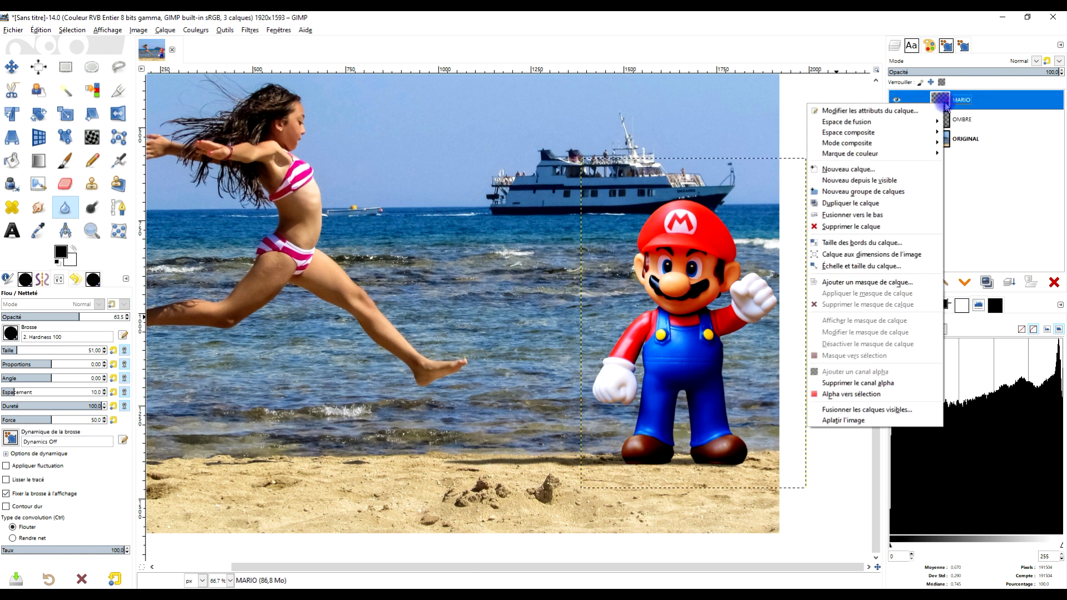
click(918, 259)
scroll(643, 292, left, 2)
scroll(644, 291, up, 1)
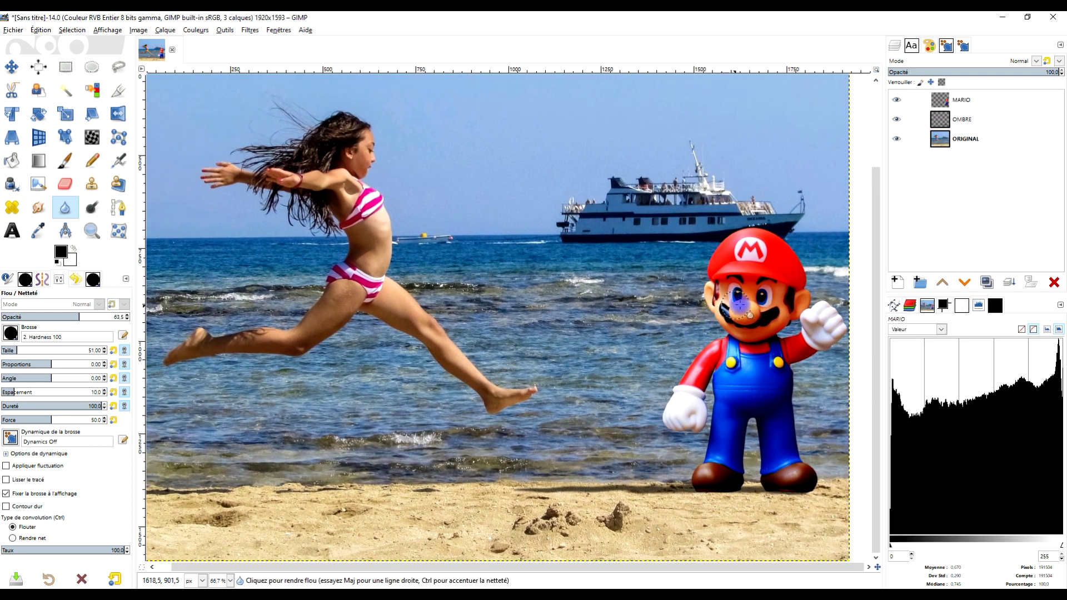
scroll(739, 303, down, 1)
scroll(740, 302, left, 1)
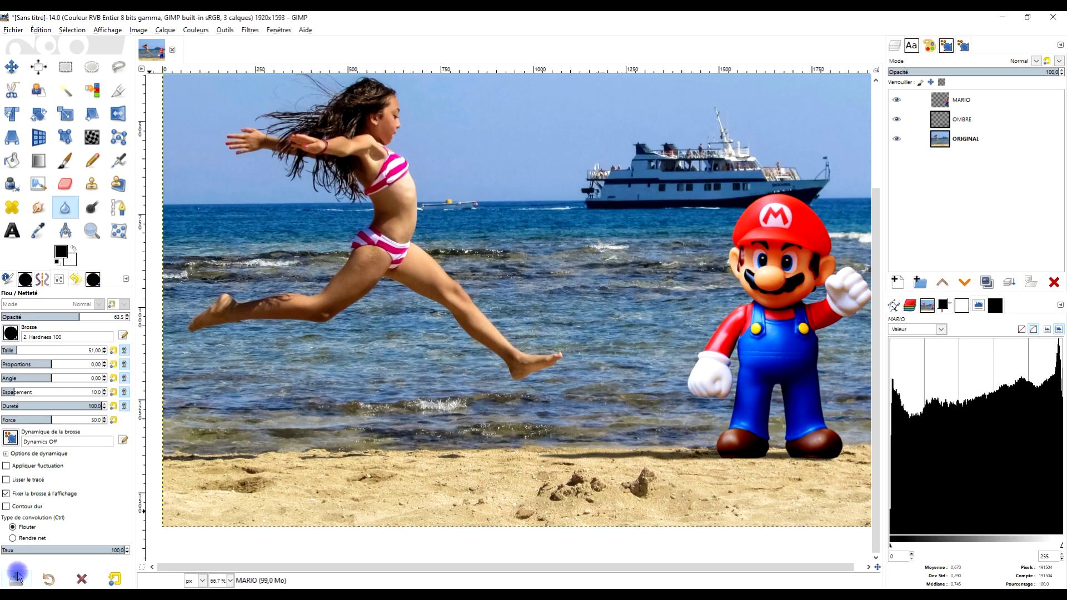
- Switch to the browser, show the Pixabay green mushroom photo's download sizes, and bring up its full-size 1920×1280 image
key(alt+Tab)
click(761, 20)
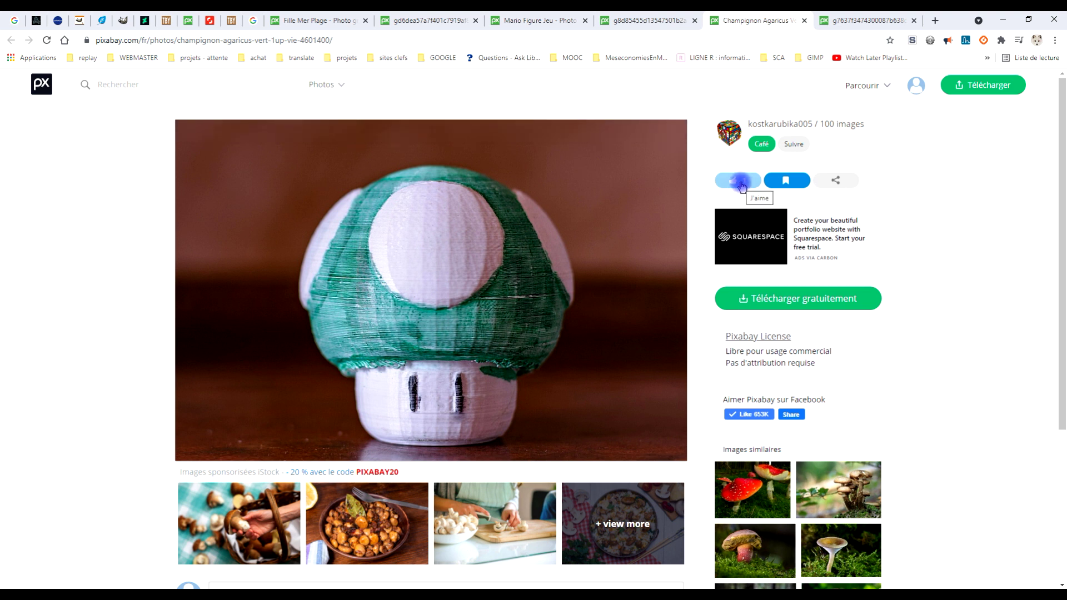
click(811, 301)
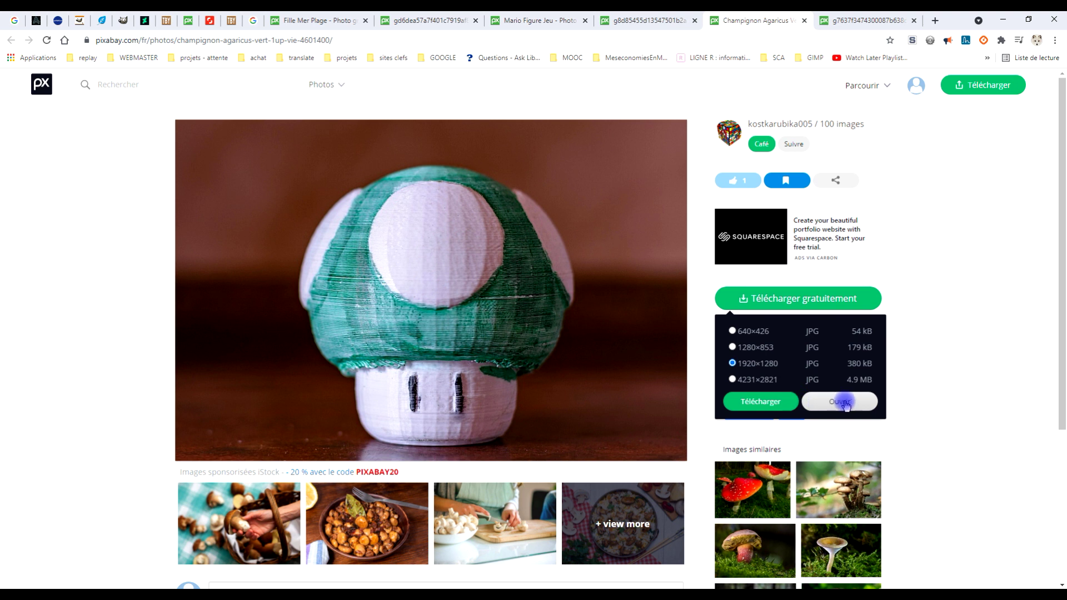
click(821, 20)
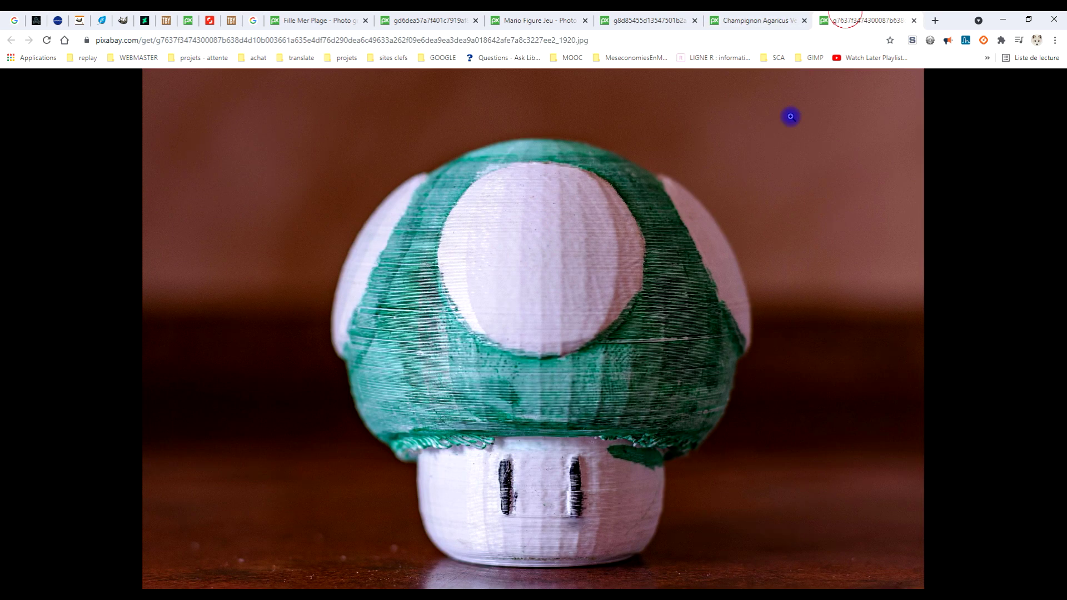
- Copy the full-size mushroom photo and, in GIMP, paste it into the beach composition as a new layer
right_click(563, 233)
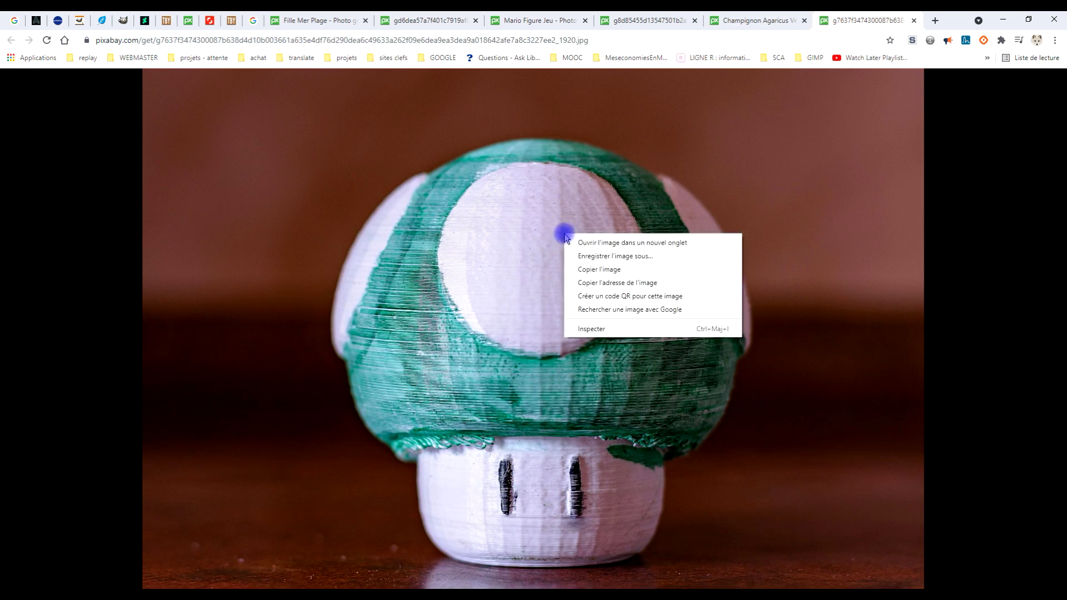
click(616, 271)
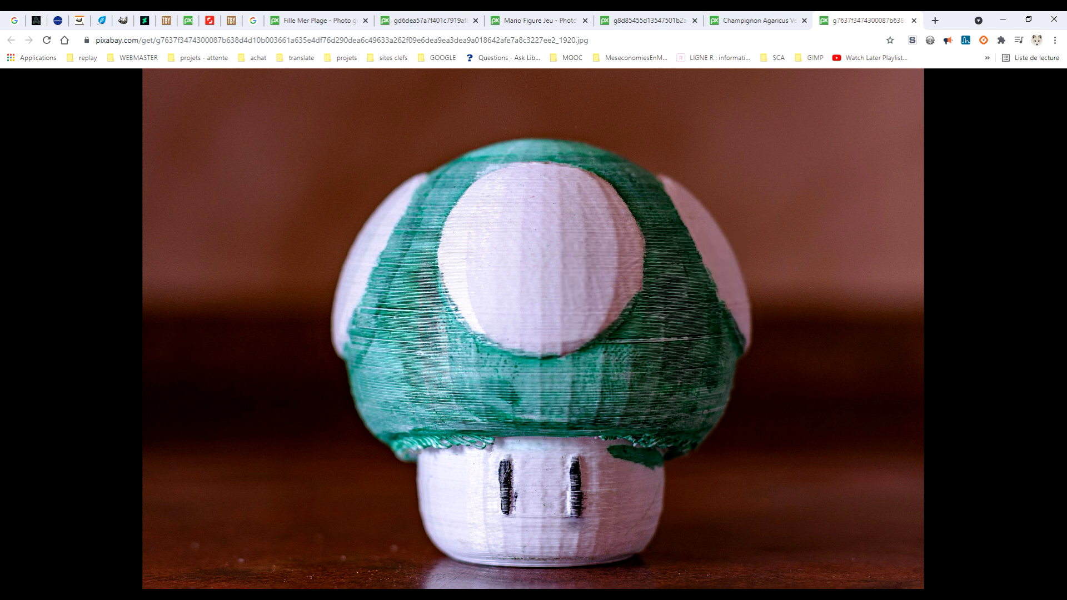
key(alt+Tab)
click(39, 30)
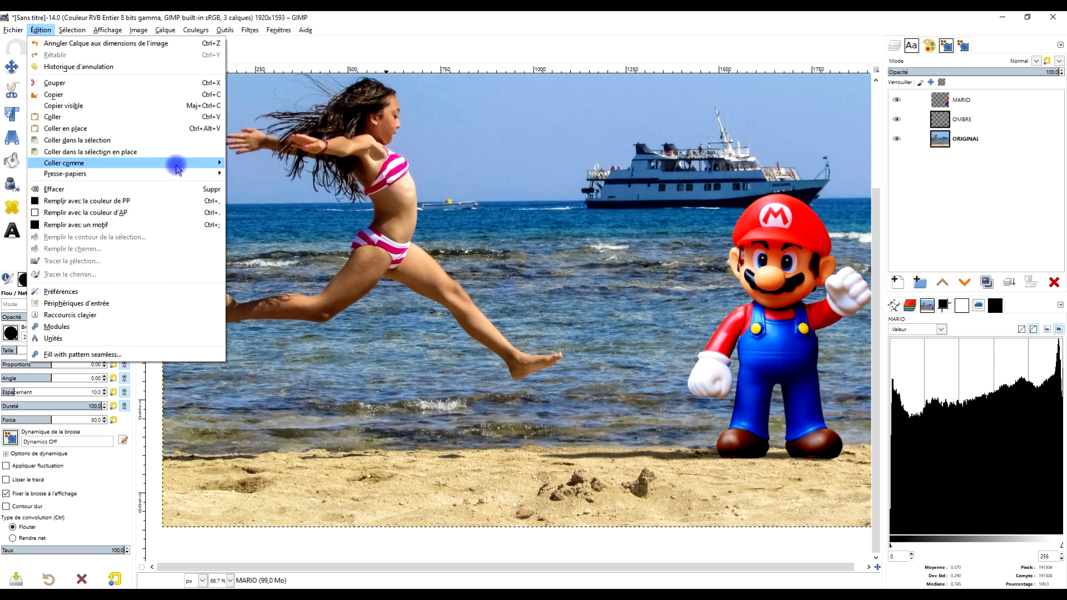
mouse_move(172, 163)
click(269, 164)
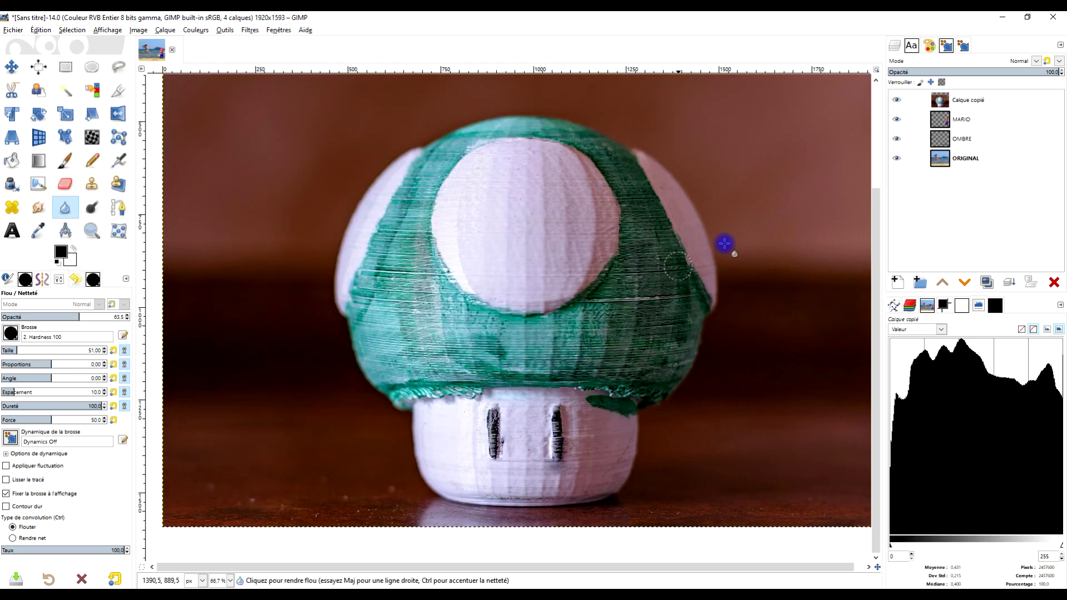
- Start a path at the top of the mushroom cap and curve it along the edge to the right-hand white spot
scroll(758, 265, down, 1)
scroll(743, 281, up, 2)
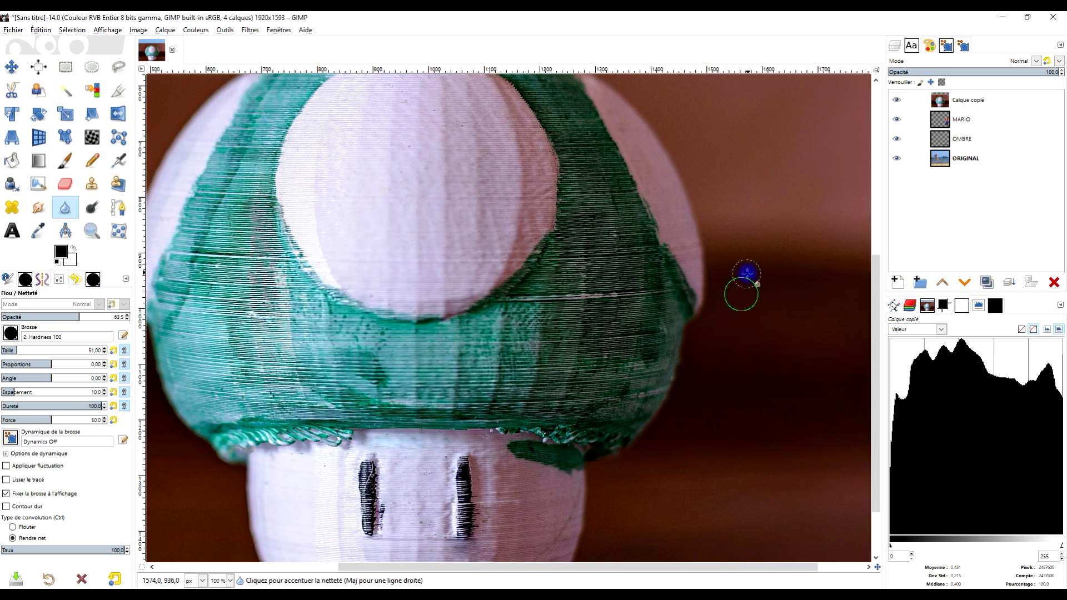
scroll(728, 278, down, 1)
scroll(700, 300, down, 1)
scroll(716, 294, up, 1)
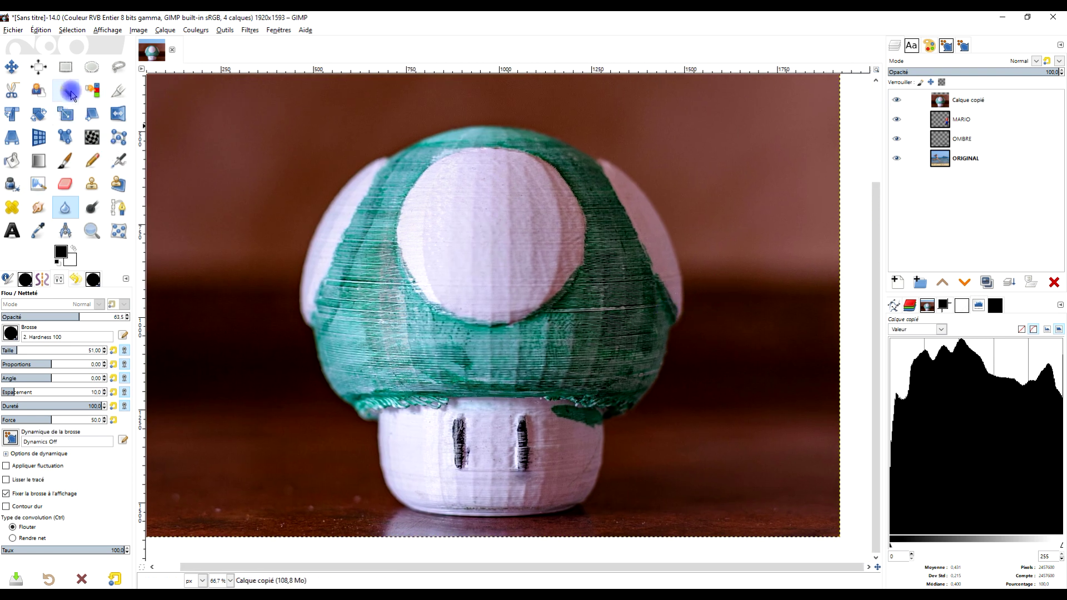
click(118, 207)
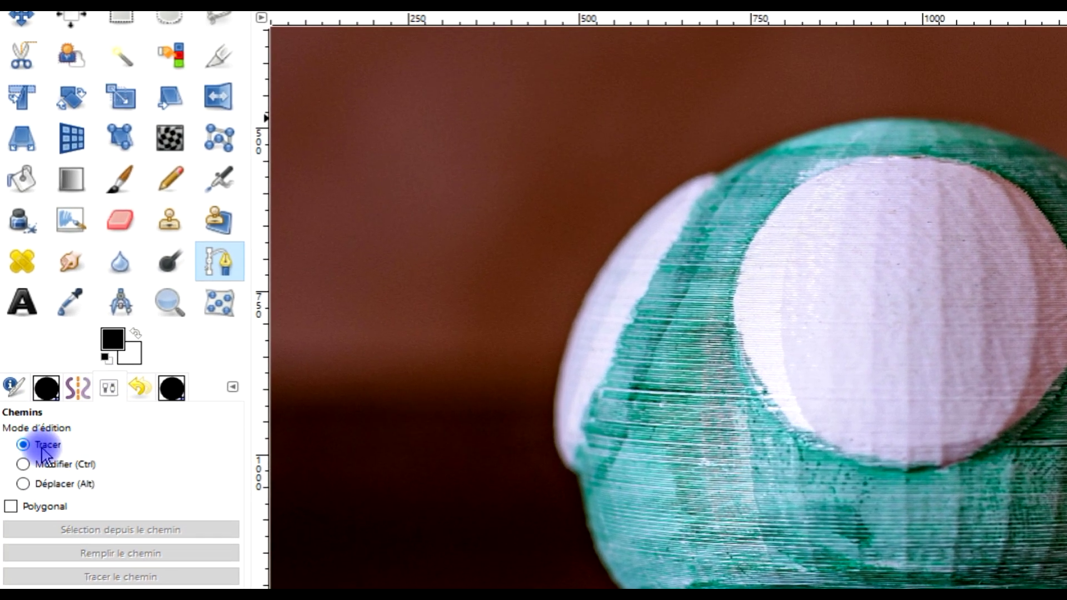
click(893, 118)
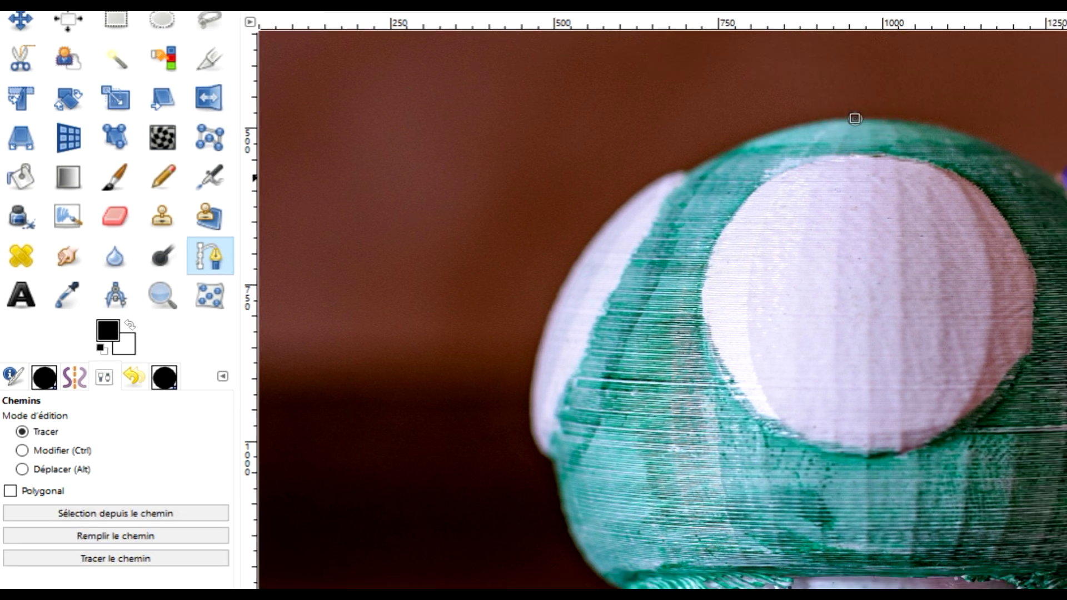
key(ctrl)
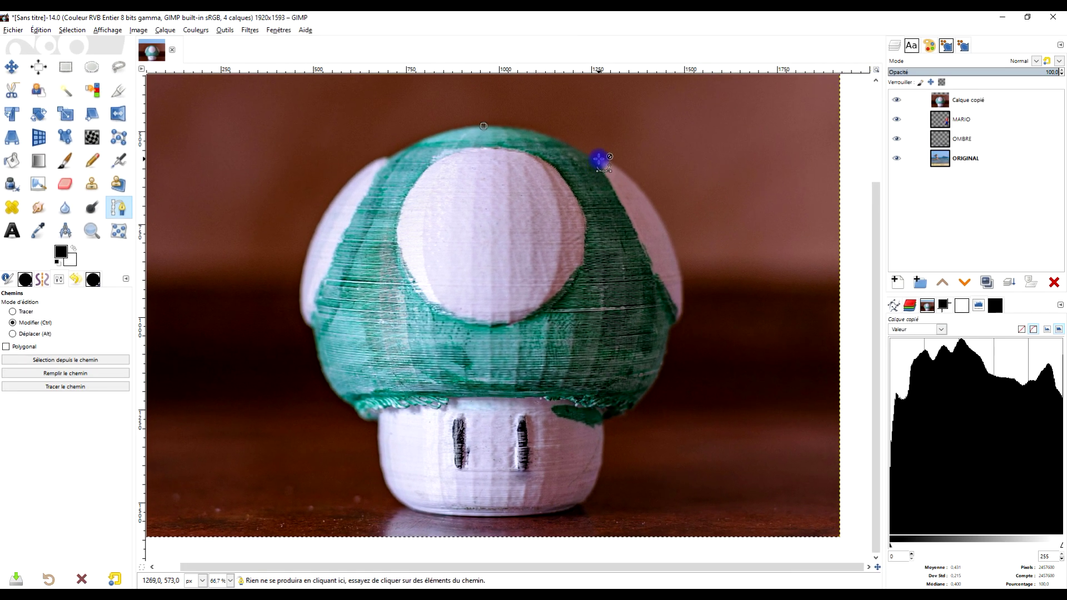
ctrl+scroll(598, 160, up, 2)
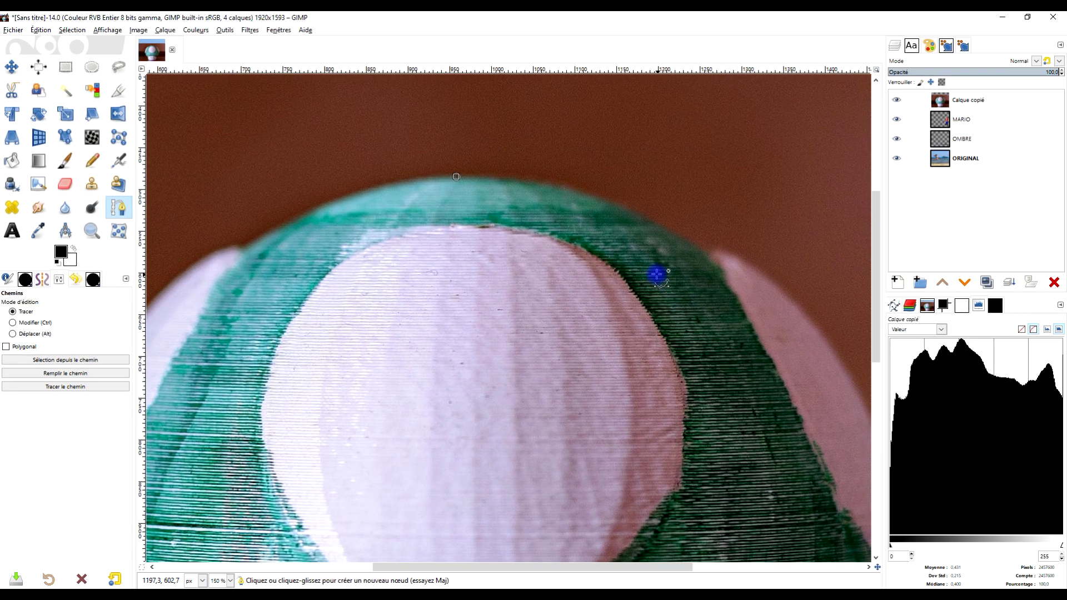
drag(703, 253, 809, 331)
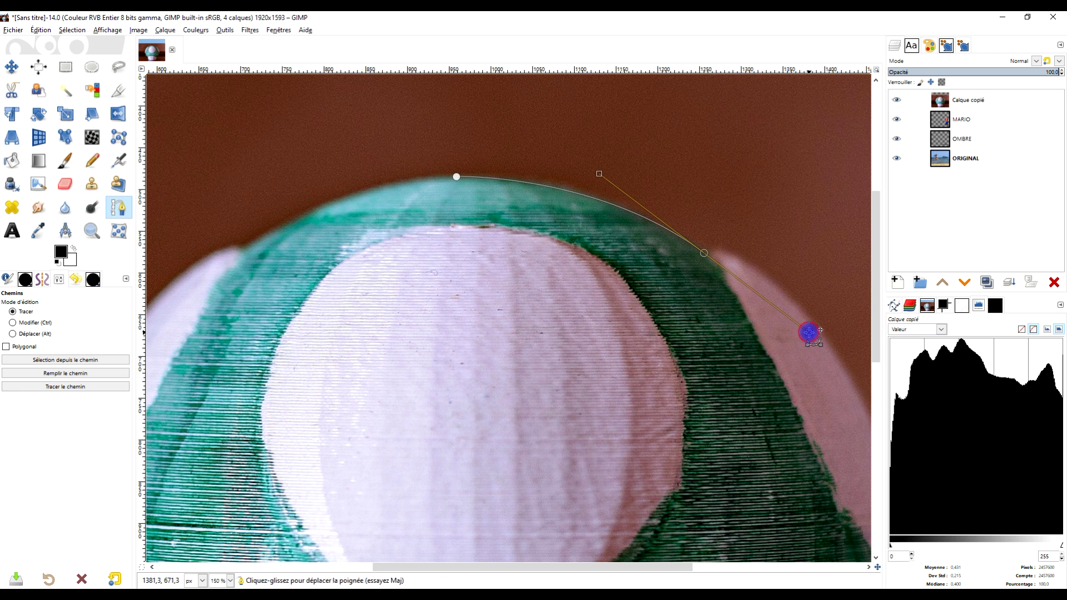
drag(712, 224, 716, 251)
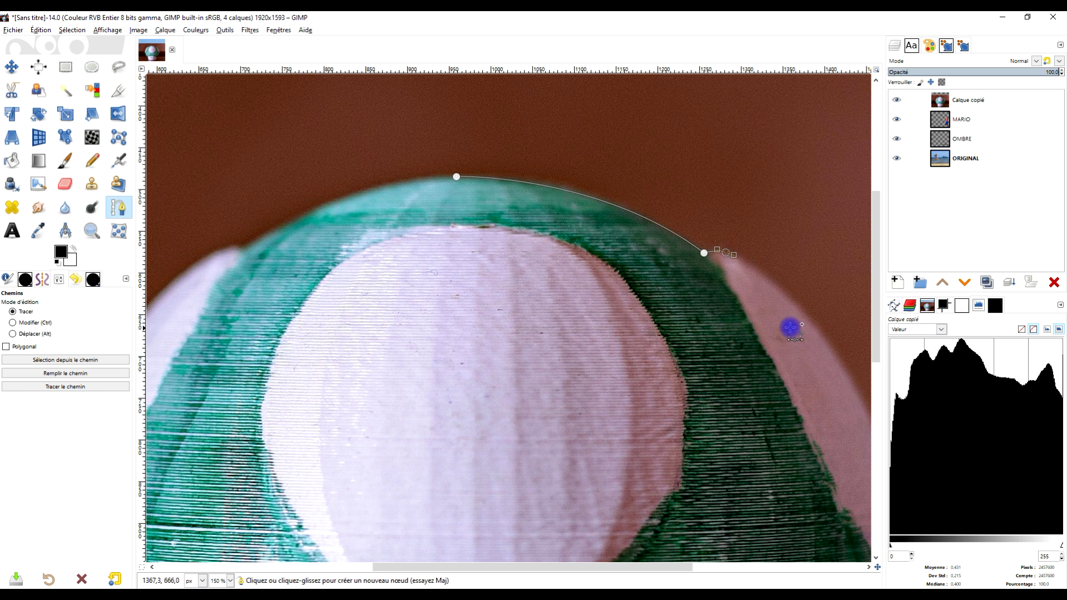
- Continue the path around the right-hand white spot's outer edge to the notch where it meets the green cap
scroll(788, 326, down, 5)
scroll(639, 222, right, 5)
scroll(491, 107, up, 3)
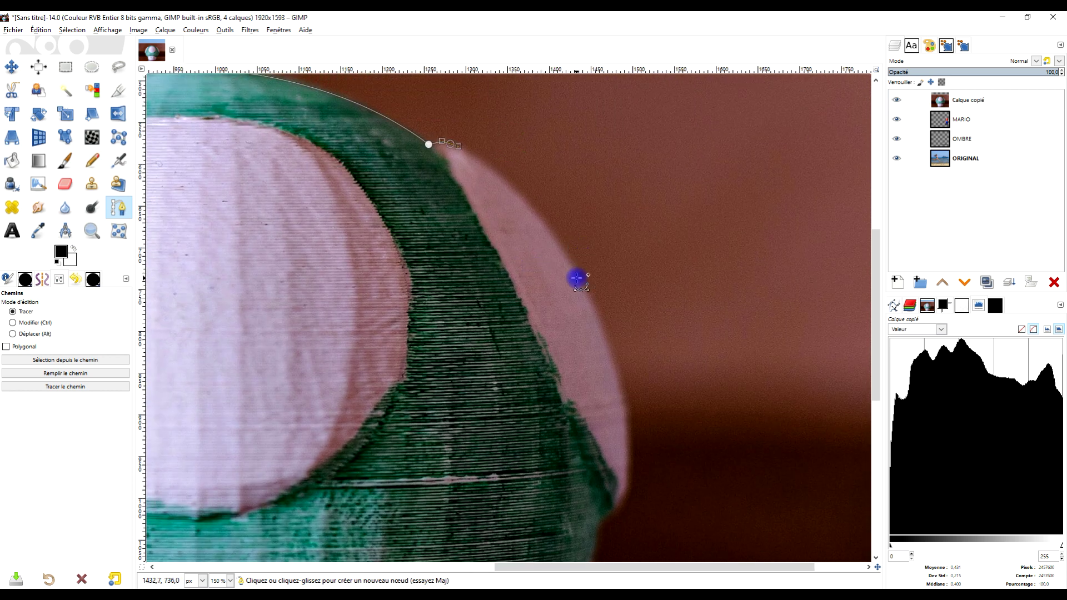
drag(579, 280, 620, 356)
scroll(620, 361, down, 5)
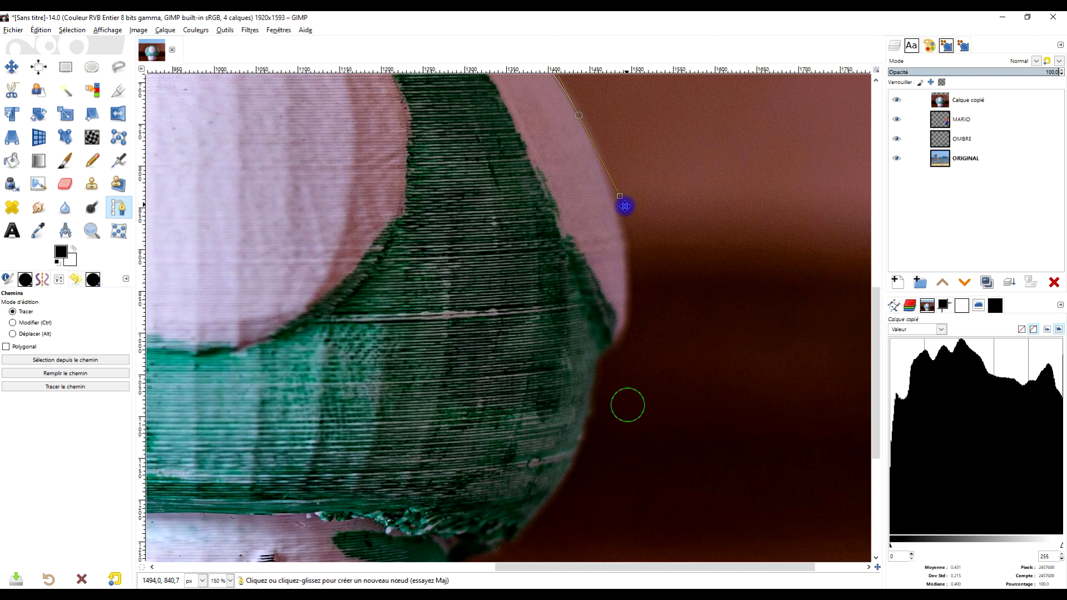
mouse_move(597, 328)
mouse_down()
mouse_move(578, 348)
mouse_move(588, 340)
mouse_up()
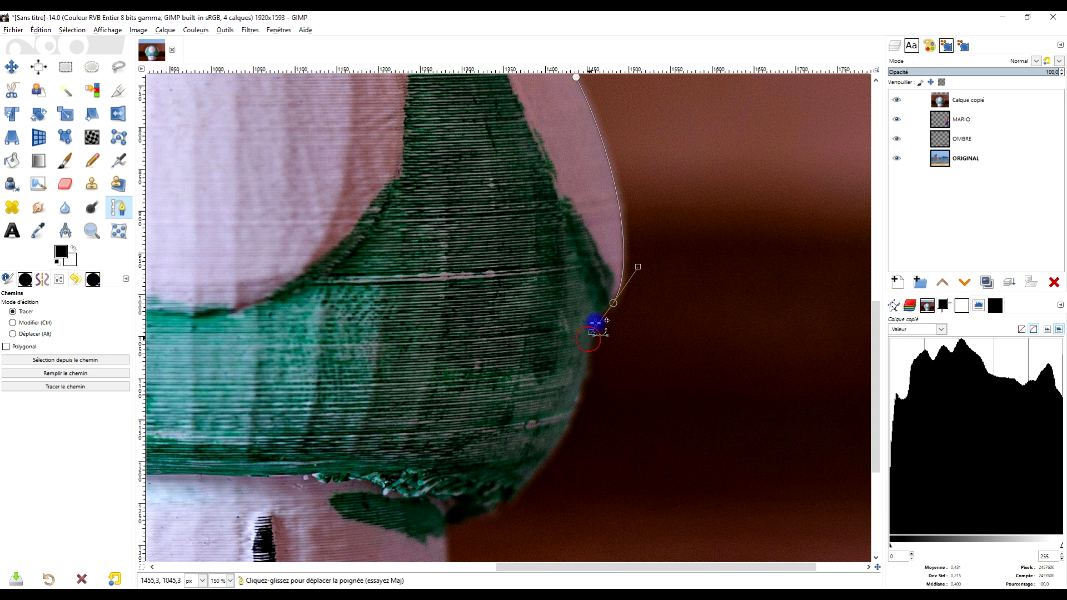
drag(605, 307, 597, 318)
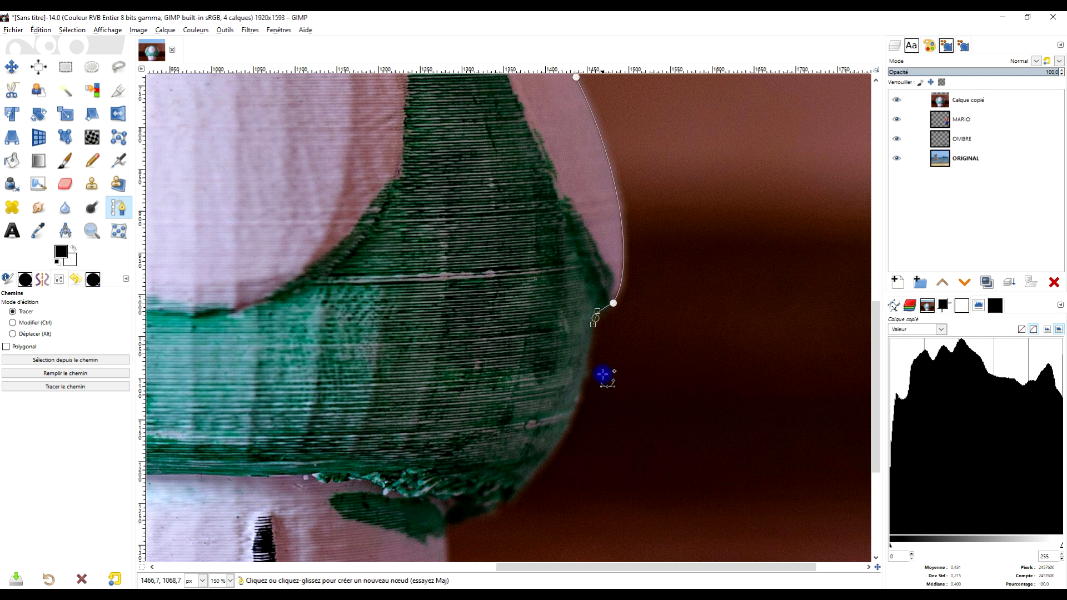
- Continue the path around the cap's lower right edge and down the right side of the white stem
scroll(602, 375, down, 5)
drag(605, 225, 598, 250)
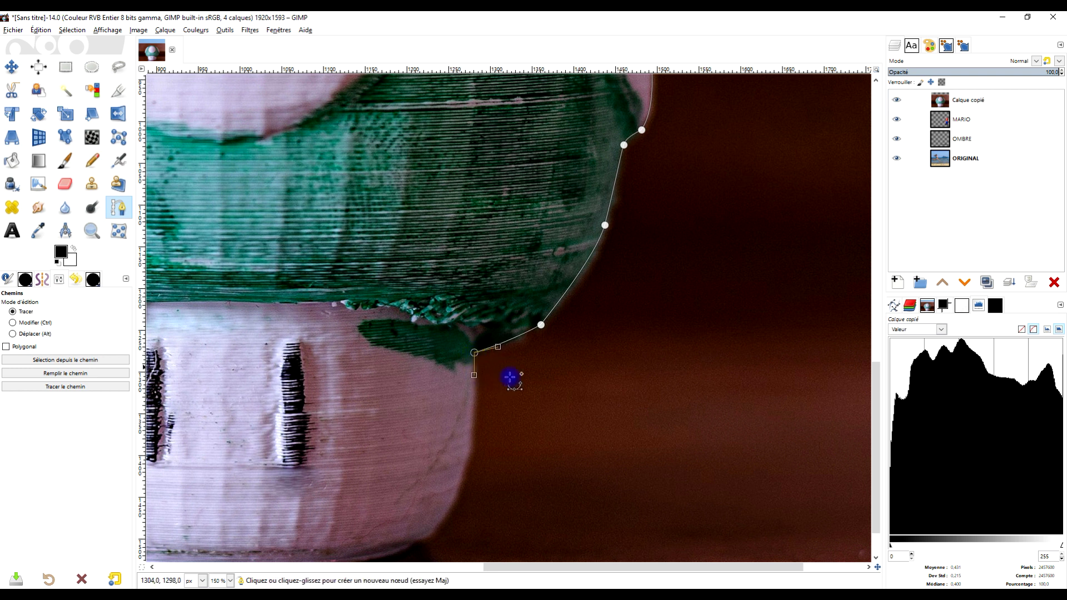
scroll(509, 376, down, 5)
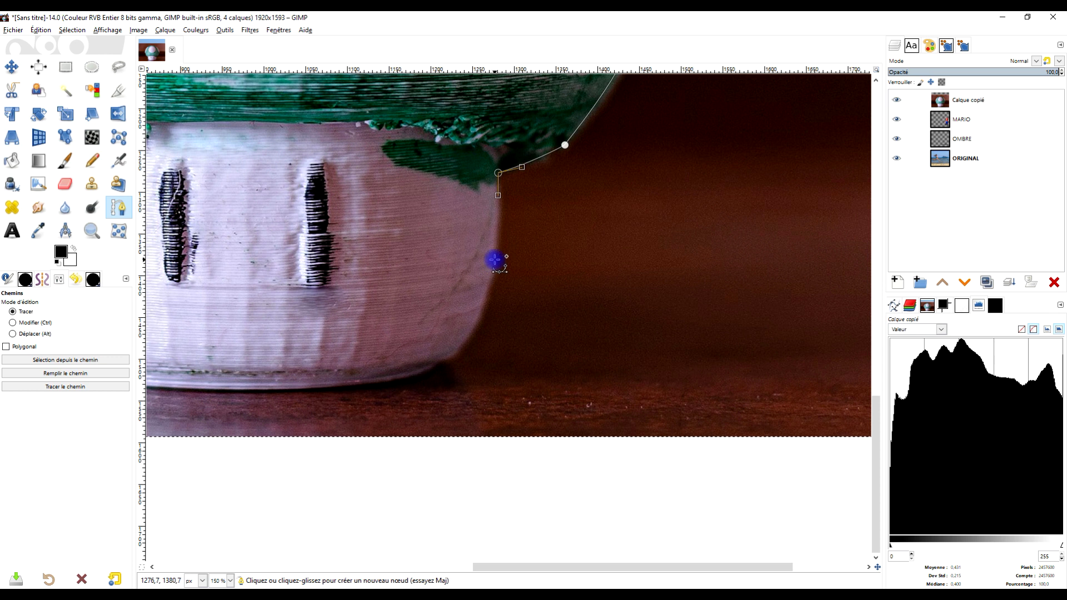
drag(495, 259, 489, 286)
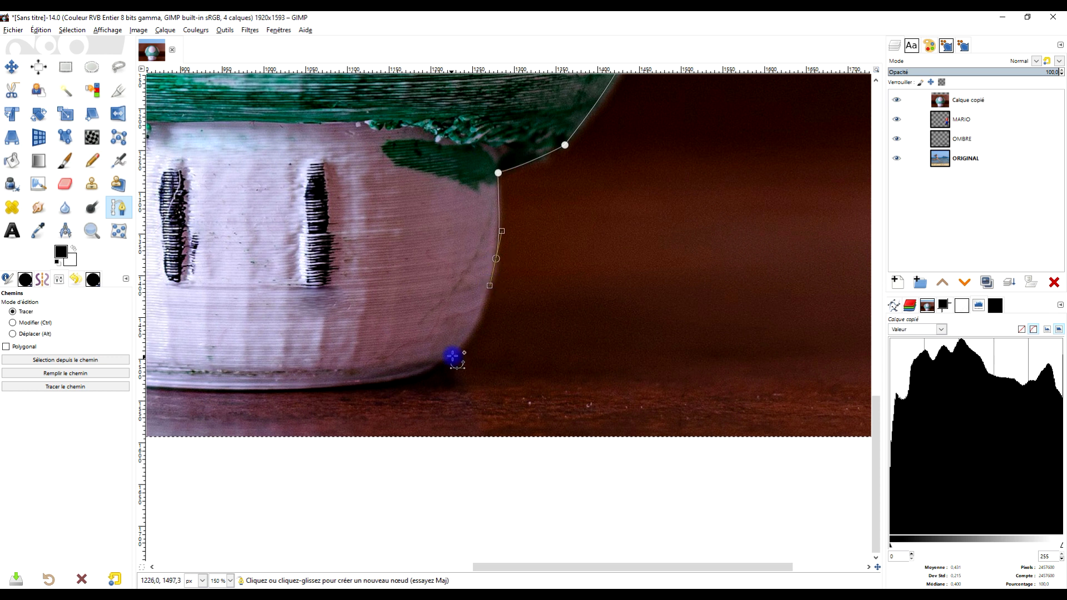
drag(454, 355, 424, 371)
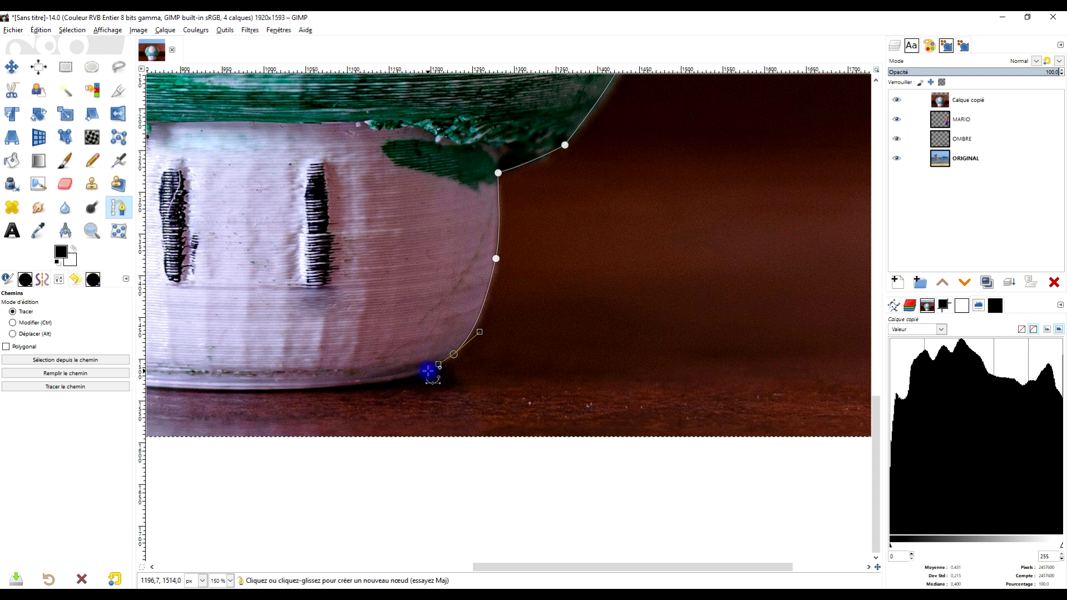
- Extend the path along the stem's base and up its left side to the underside of the cap
scroll(430, 361, left, 5)
scroll(431, 361, down, 1)
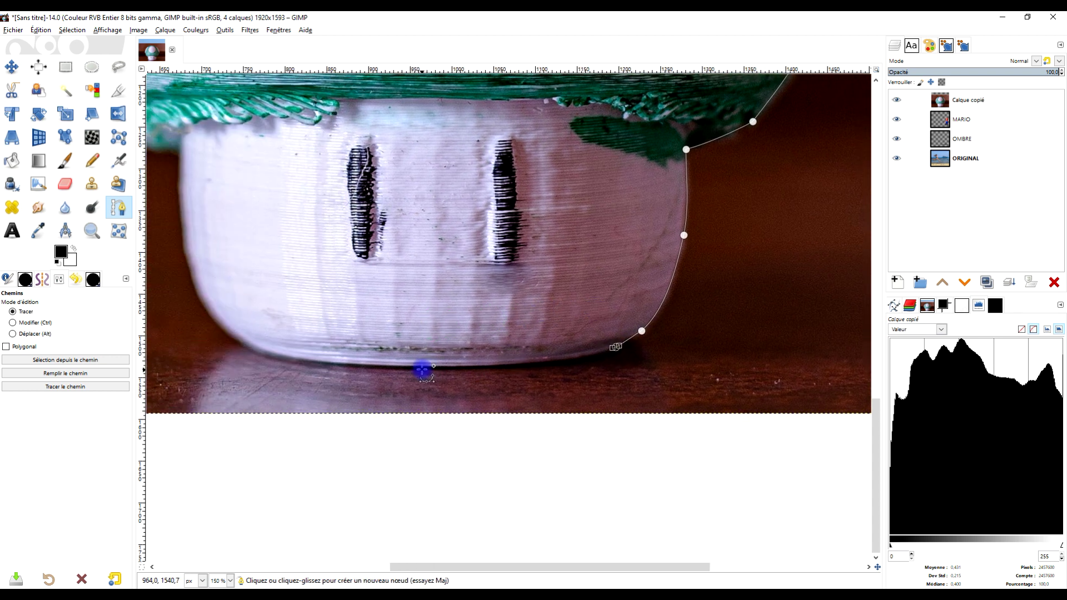
drag(420, 367, 306, 366)
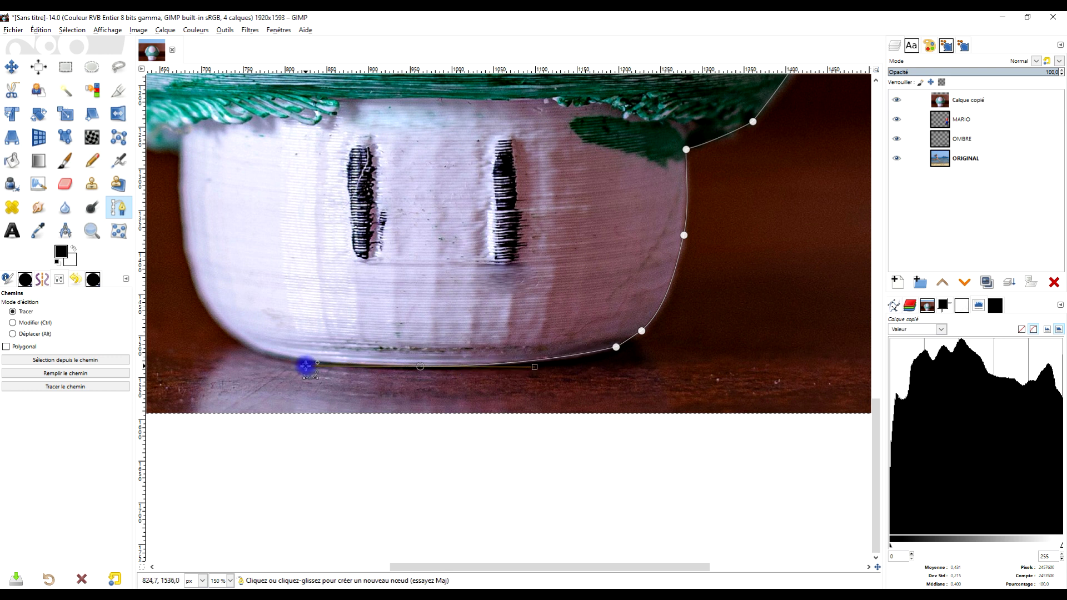
scroll(348, 295, left, 3)
scroll(348, 295, up, 1)
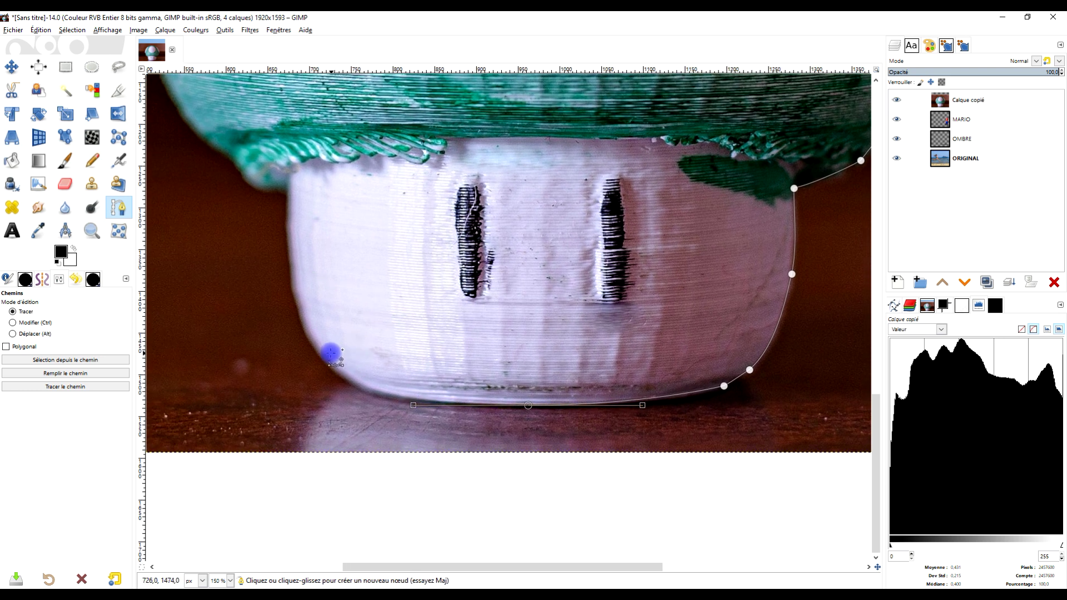
drag(317, 351, 285, 313)
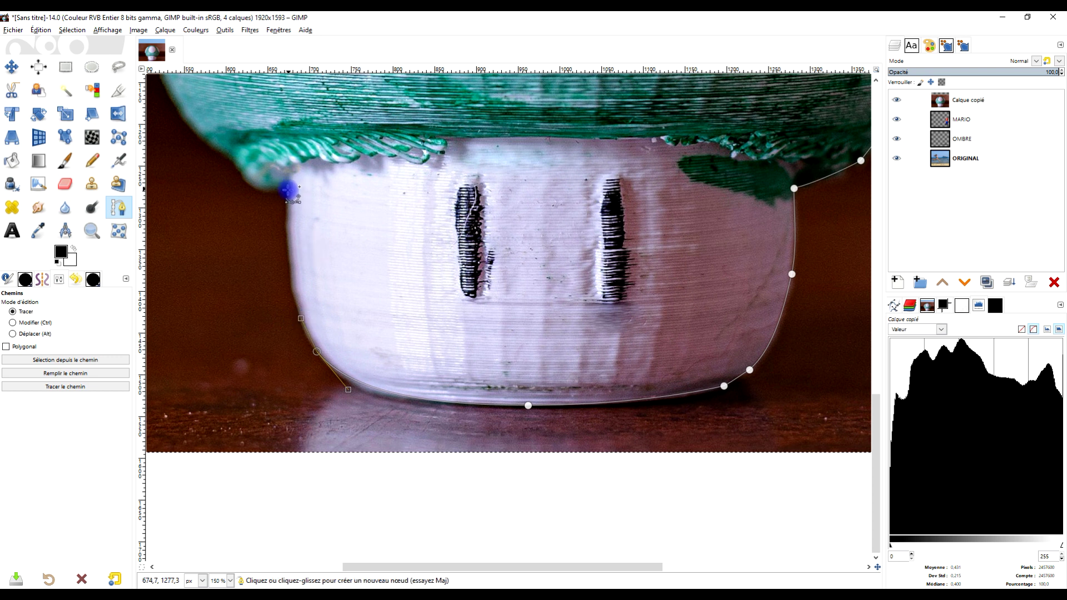
drag(287, 191, 255, 190)
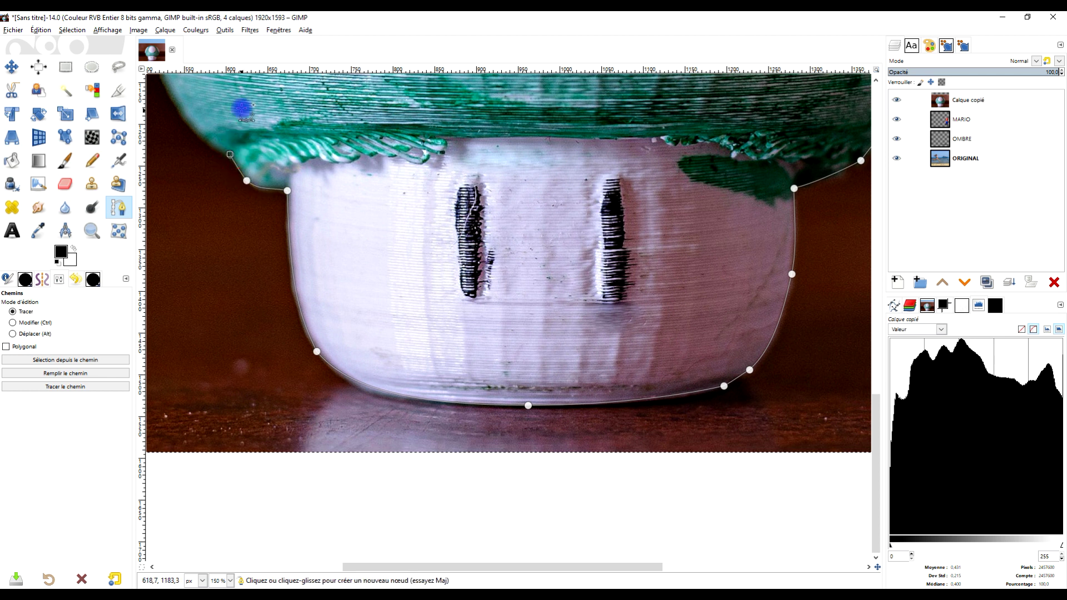
- Trace the path up the cap's lower left edge to the bottom of the left-hand white spot
scroll(238, 105, left, 5)
scroll(239, 105, up, 4)
drag(374, 262, 357, 245)
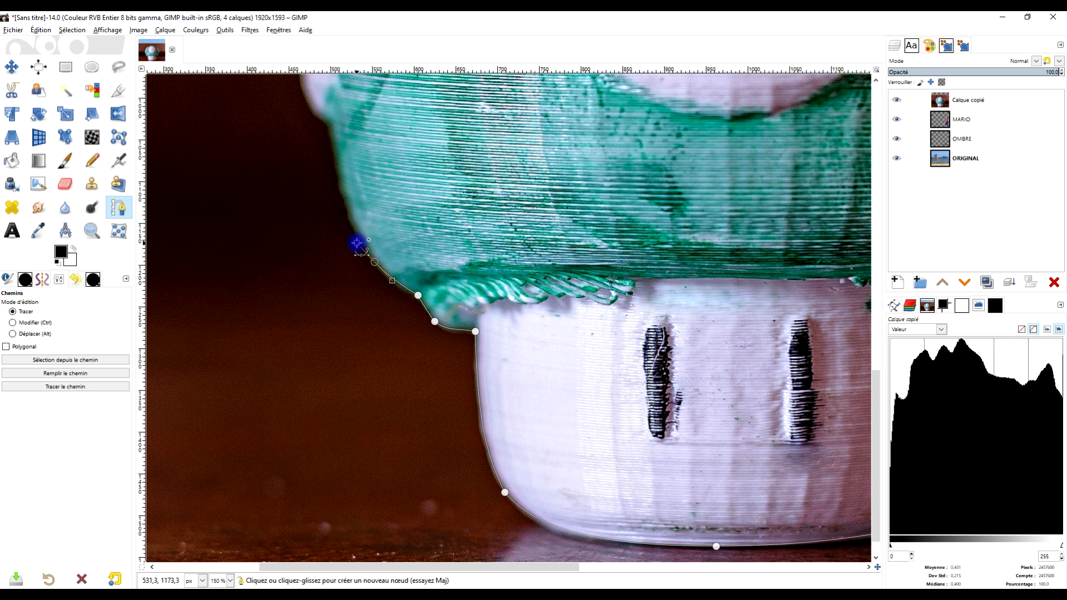
scroll(389, 266, up, 4)
scroll(388, 266, left, 2)
mouse_move(401, 273)
mouse_down()
mouse_move(397, 222)
mouse_move(398, 266)
mouse_move(388, 257)
mouse_up()
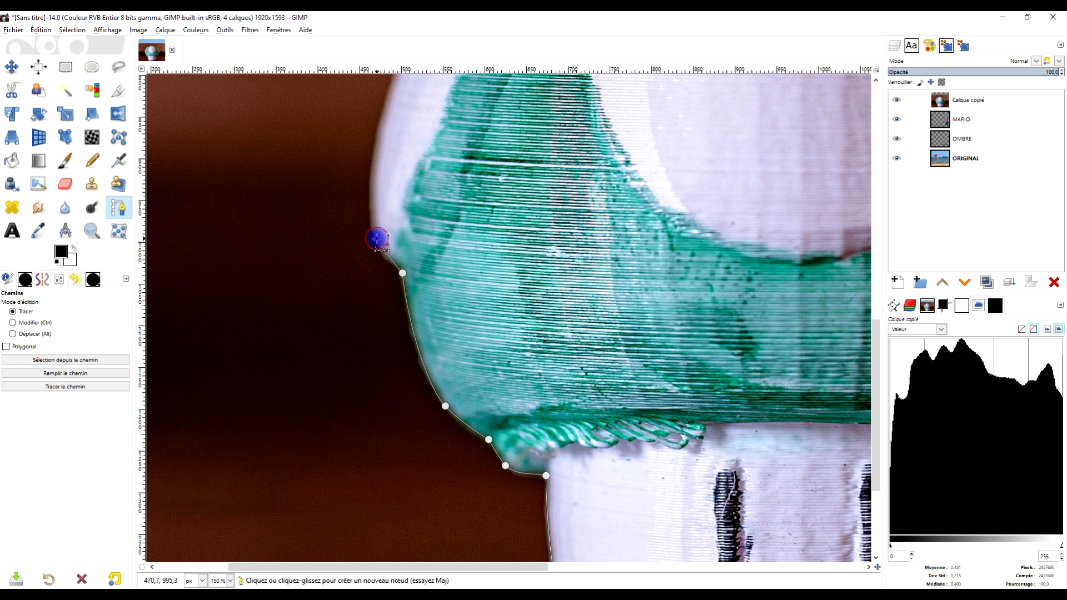
click(377, 238)
- Curve the path around the left-hand white spot's outer edge up to where it meets the green cap
scroll(495, 328, up, 5)
scroll(495, 328, left, 2)
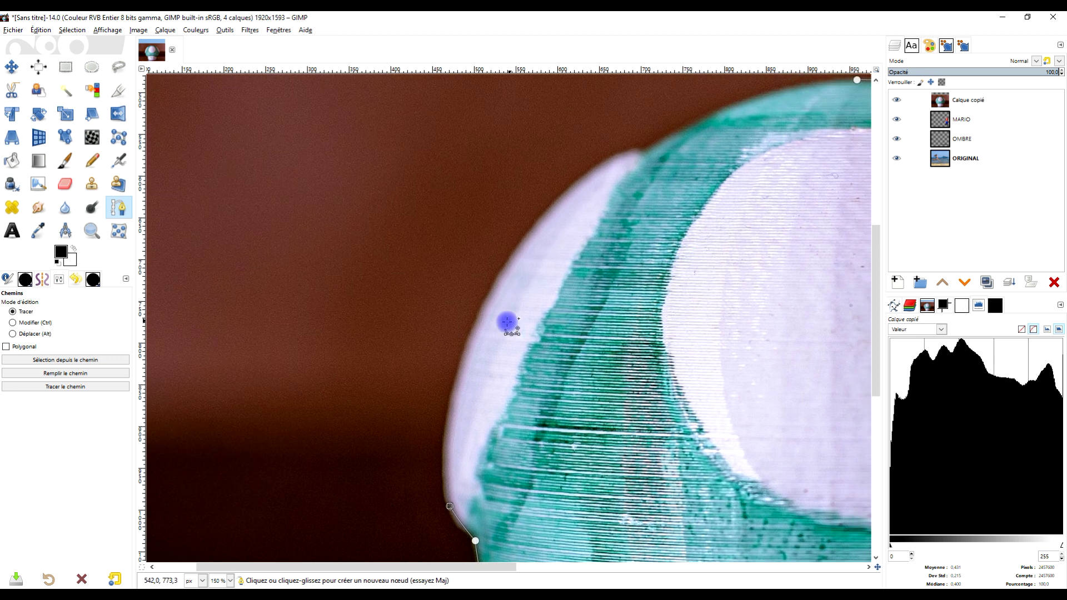
drag(479, 314, 524, 228)
scroll(524, 228, up, 5)
scroll(524, 228, right, 3)
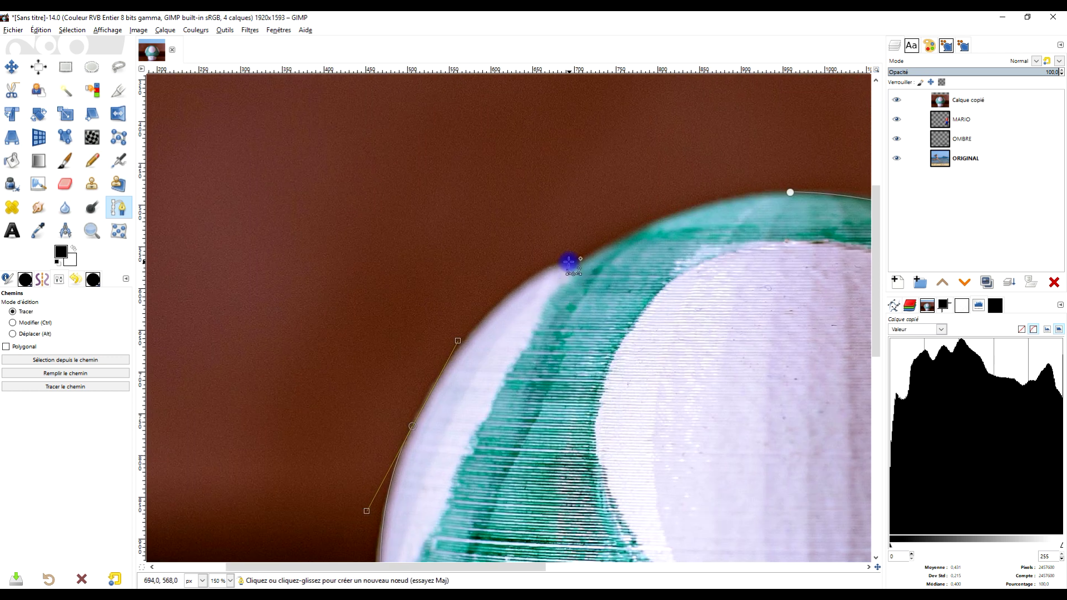
mouse_move(567, 263)
mouse_down()
mouse_move(605, 262)
mouse_move(574, 269)
mouse_move(581, 261)
mouse_up()
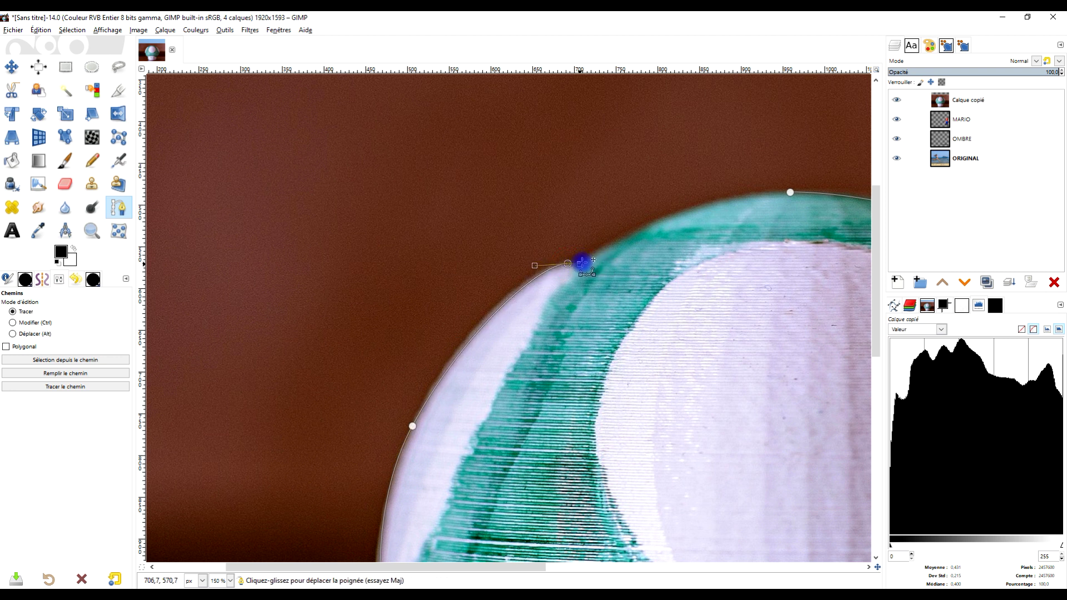
- Add a node on the cap's upper left edge and adjust its position and handles to follow the outline
scroll(593, 287, up, 4)
scroll(592, 287, right, 5)
drag(575, 306, 607, 293)
drag(542, 320, 484, 360)
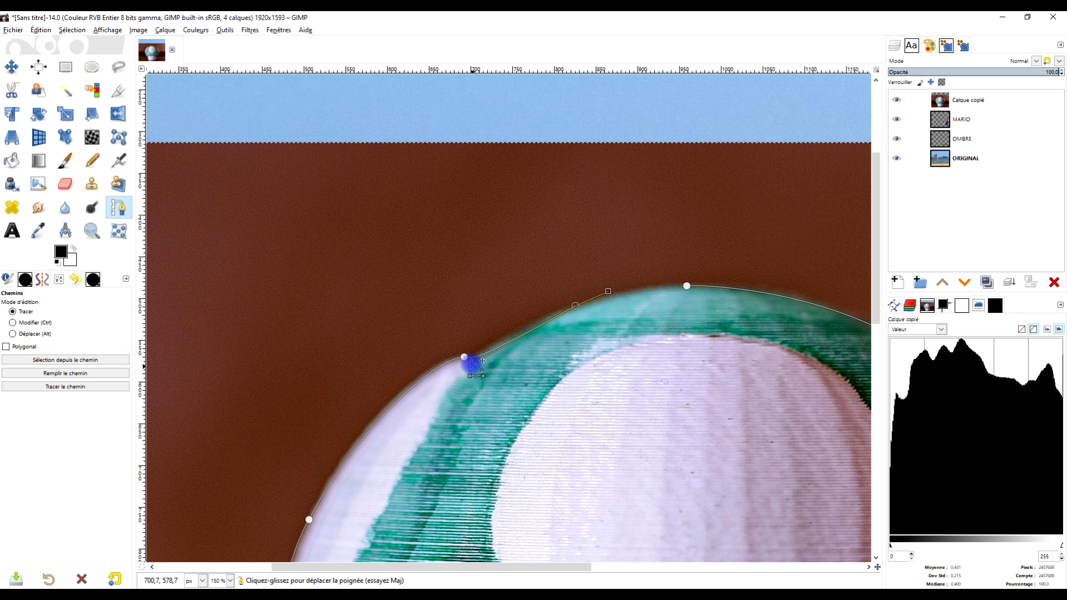
drag(576, 306, 553, 313)
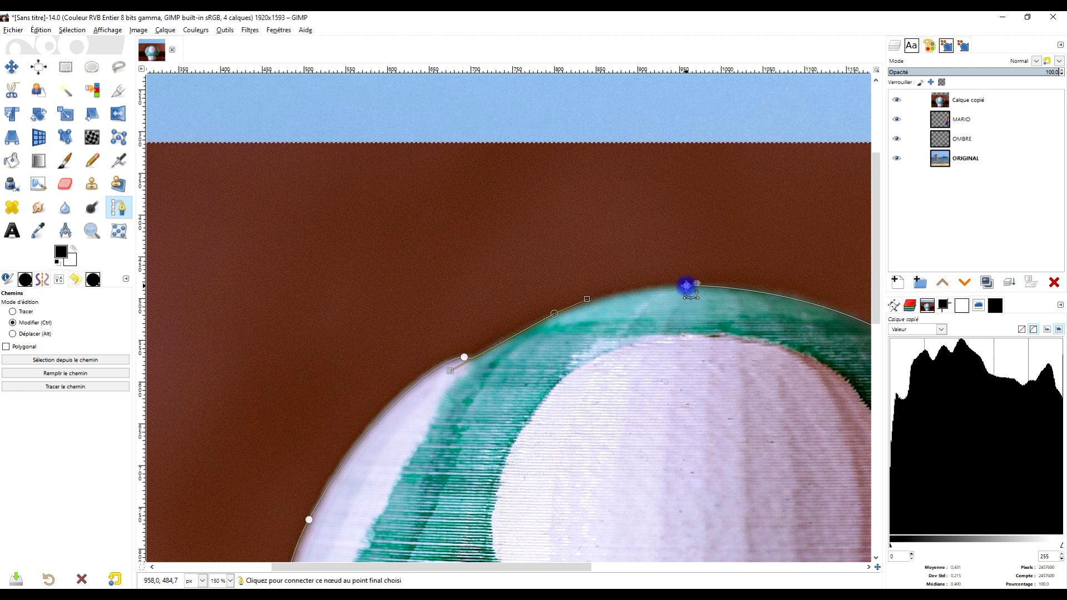
- Close the path at its starting node with a fitted last curve and convert it to a selection
ctrl+click(686, 285)
click(552, 314)
drag(594, 295, 601, 289)
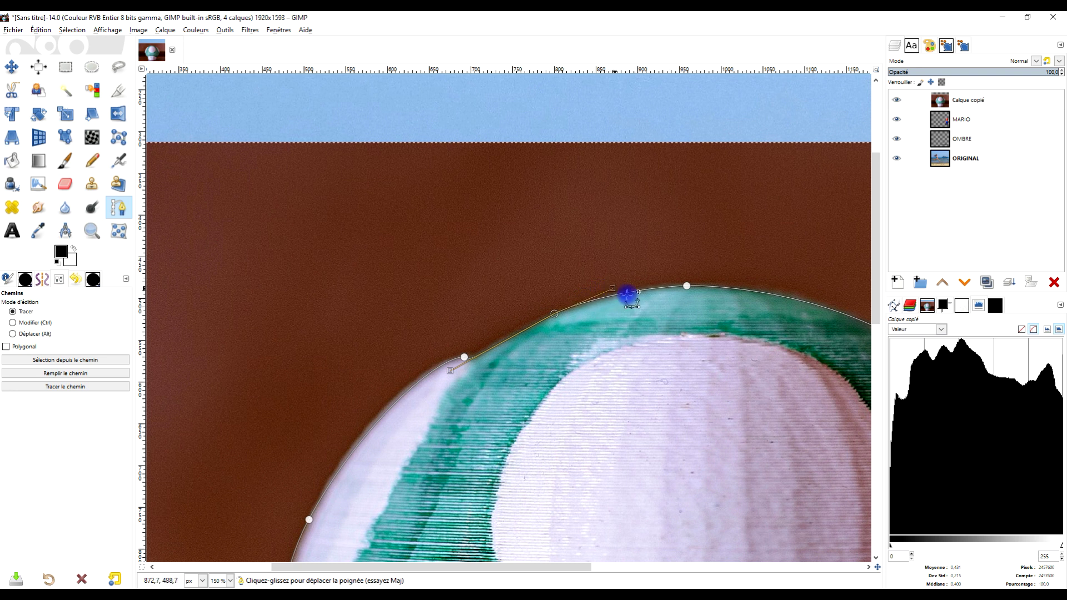
scroll(626, 296, down, 2)
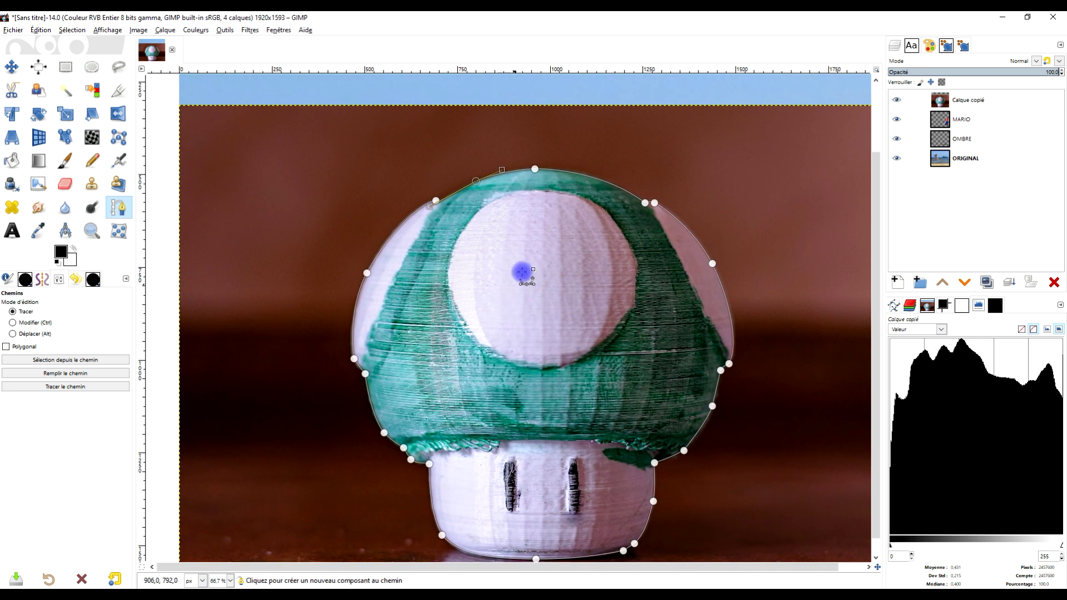
key(Return)
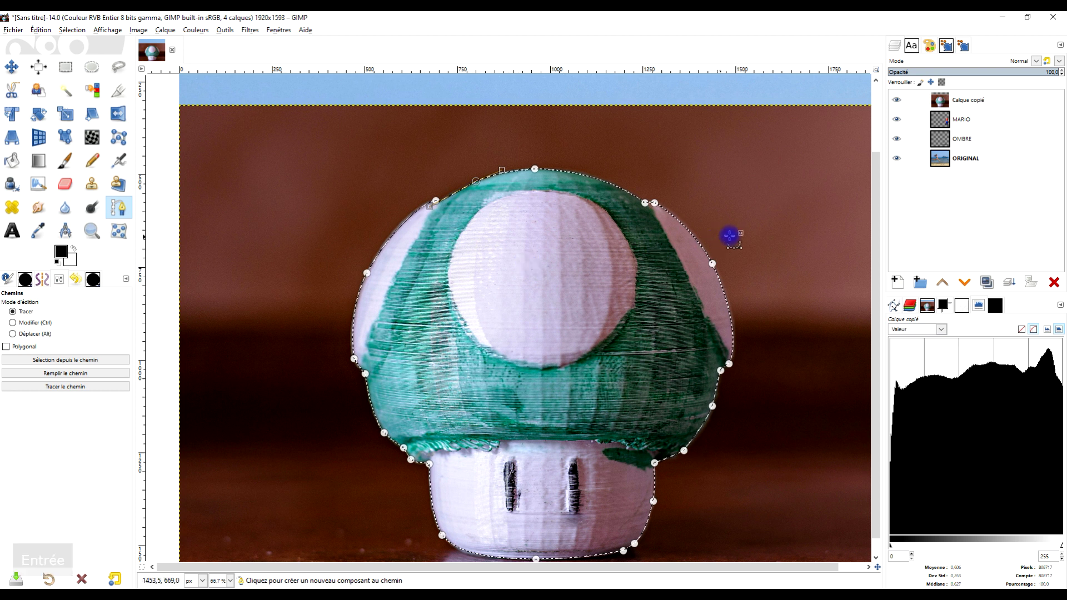
- Add a layer mask initialized from the selection to the copied mushroom layer and clear the selection
right_click(948, 107)
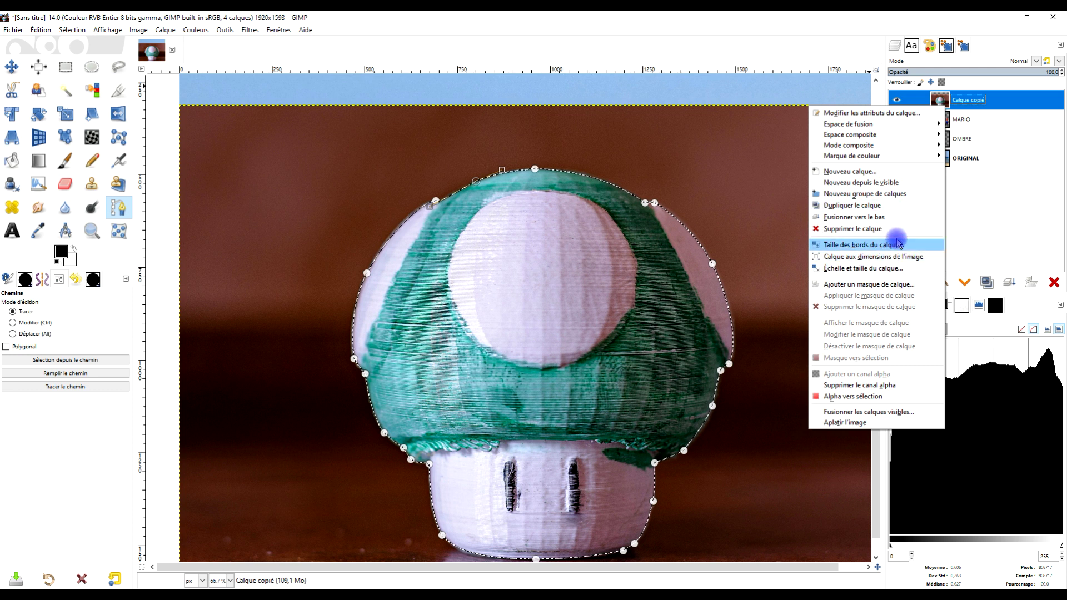
click(885, 287)
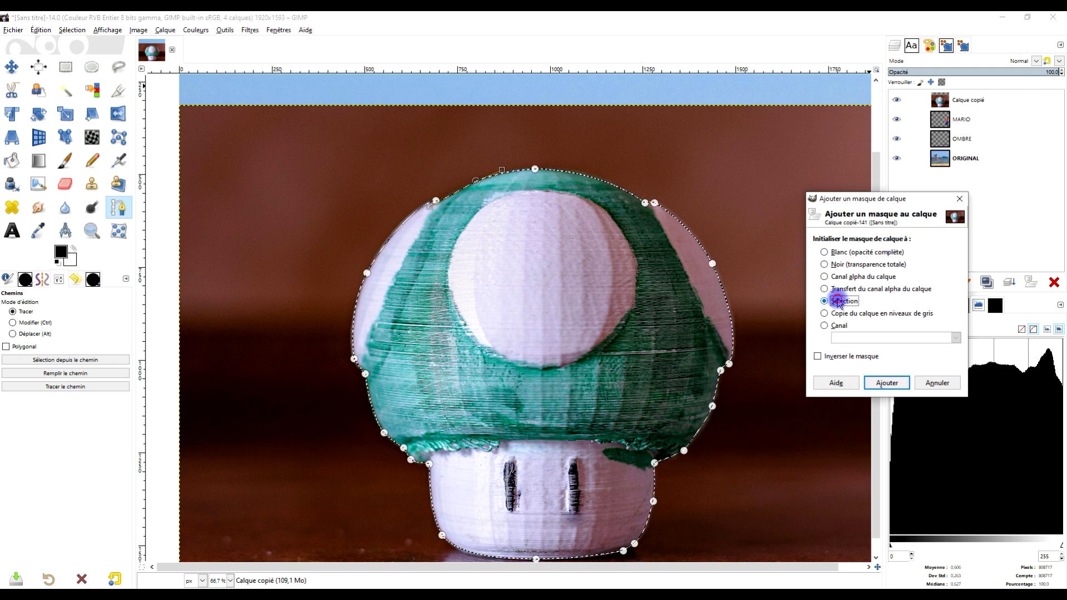
click(886, 382)
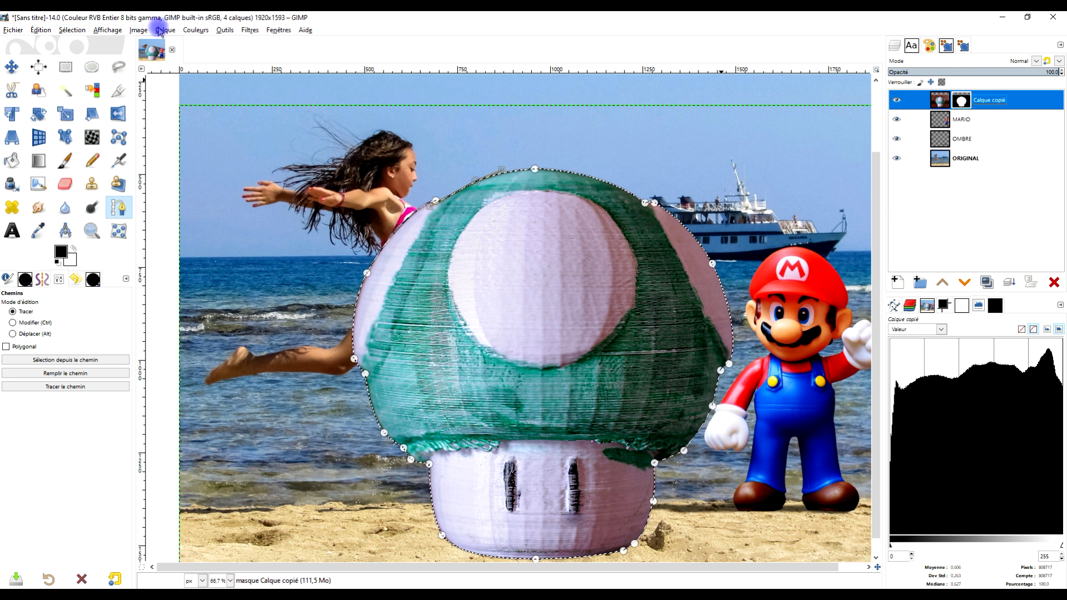
click(73, 30)
click(101, 53)
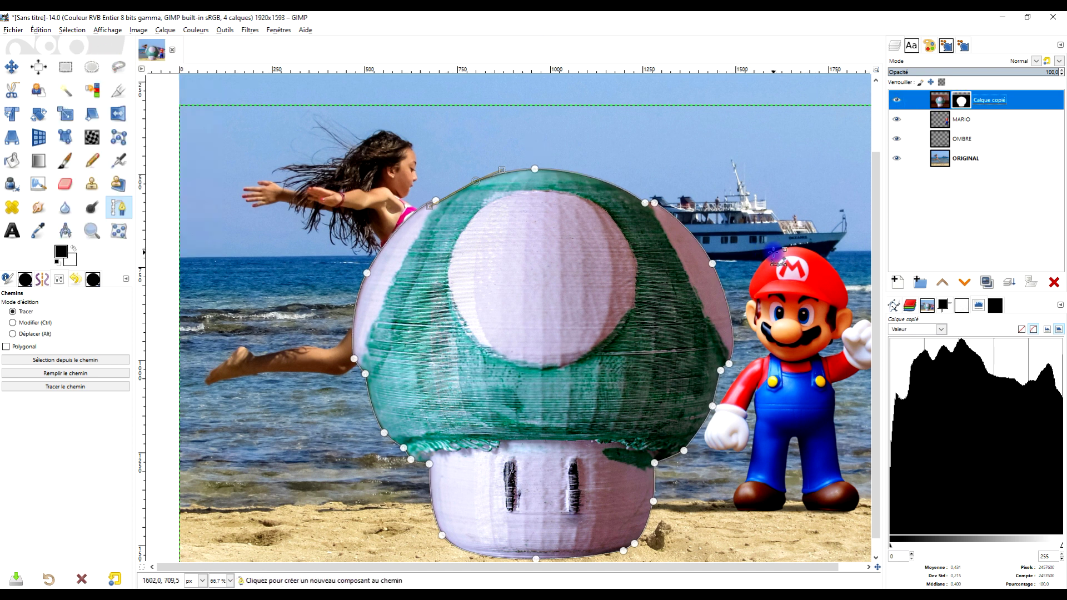
- Apply the layer mask to the mushroom layer and switch to the rectangle selection tool
right_click(961, 105)
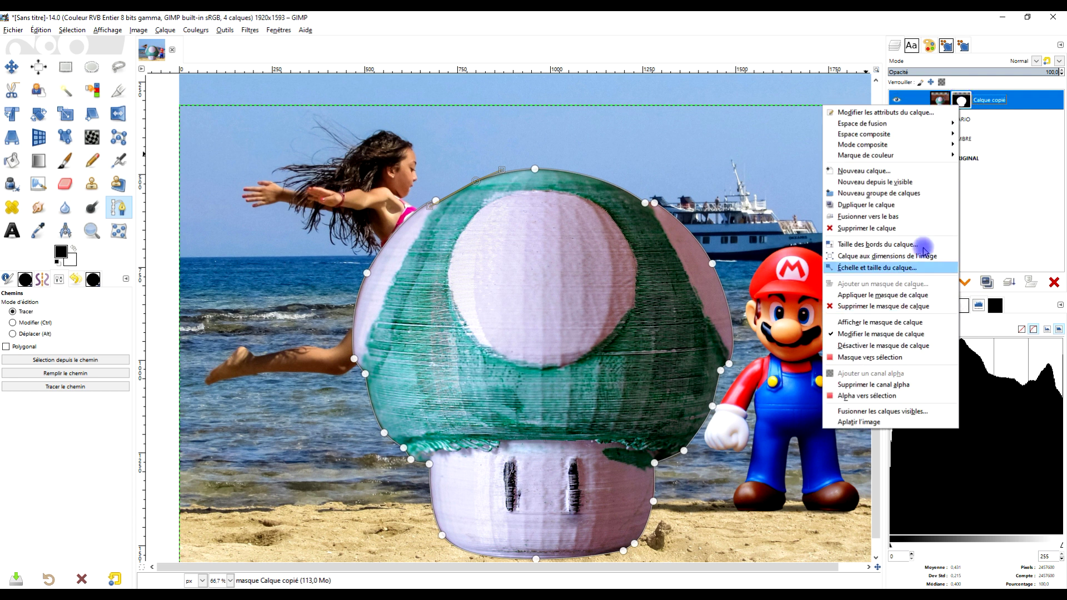
click(848, 295)
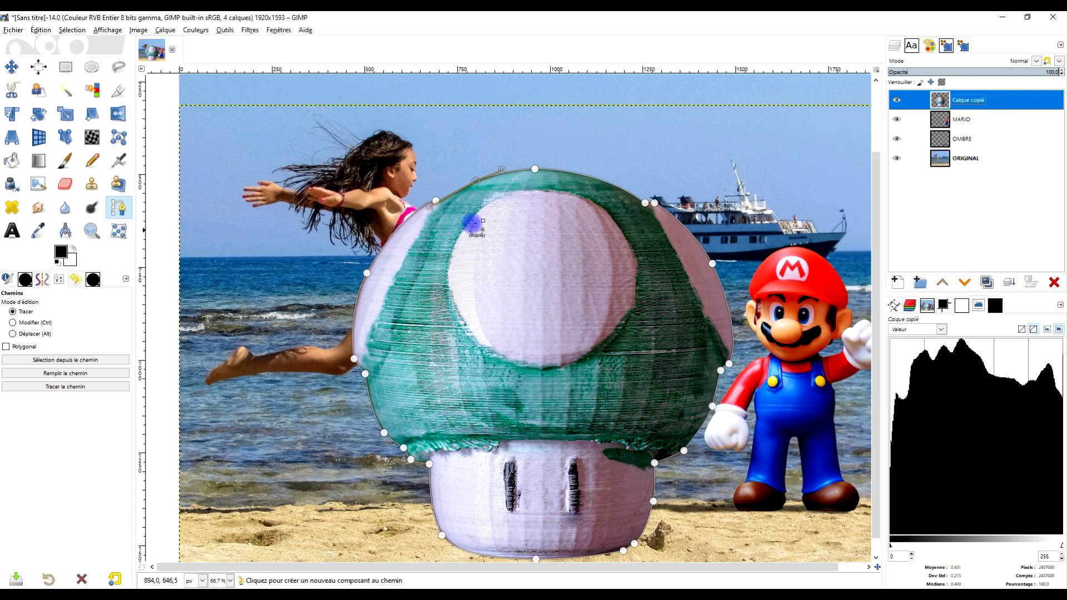
click(65, 67)
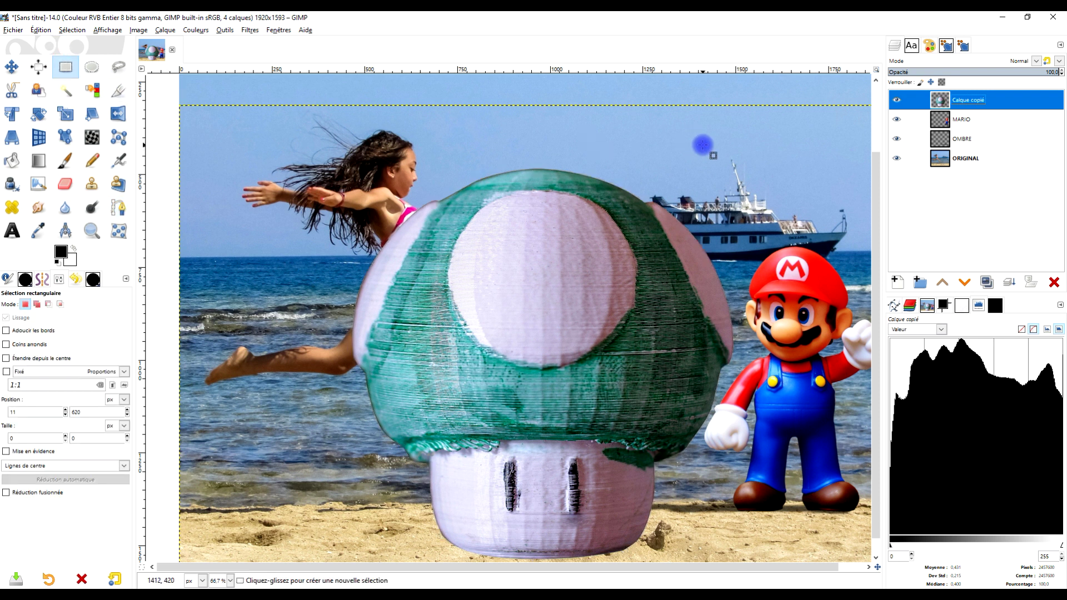
- Create a selection from the mushroom layer's alpha and shrink it by 2 px
scroll(481, 209, up, 4)
click(934, 104)
right_click(939, 105)
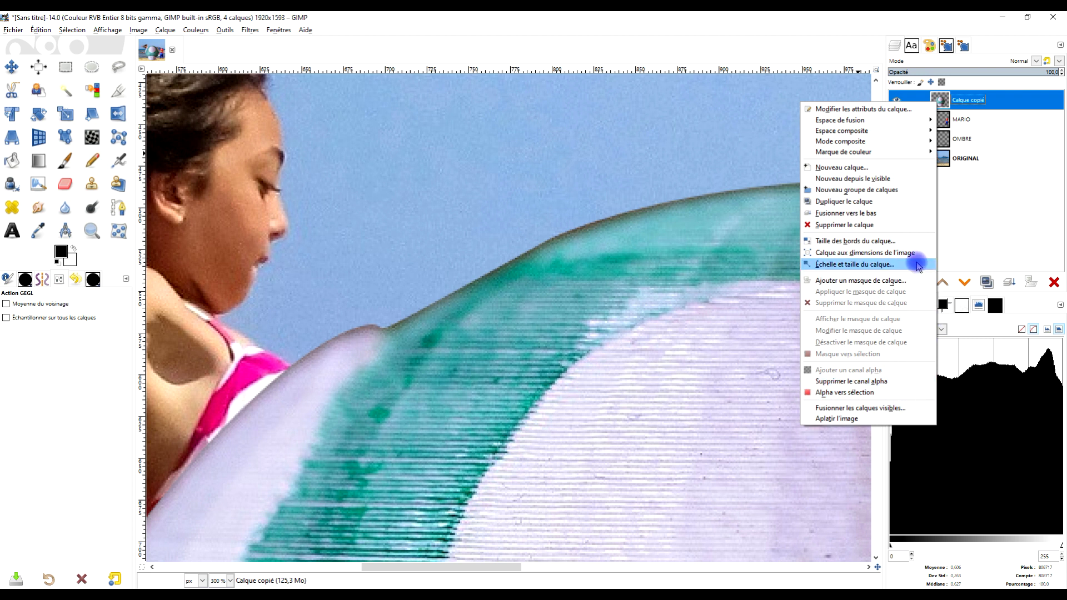
click(867, 391)
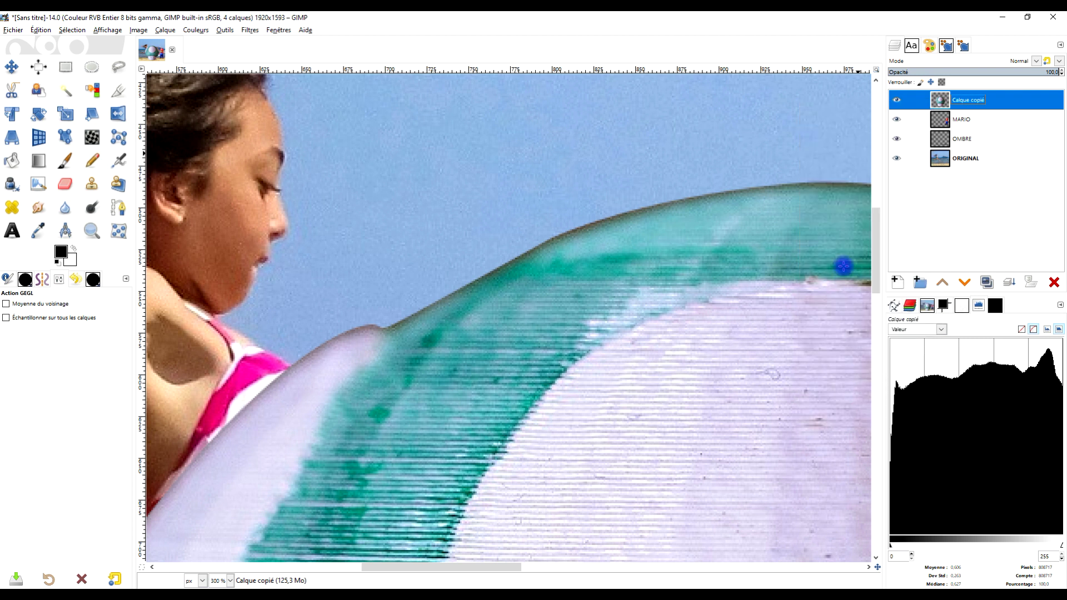
click(71, 30)
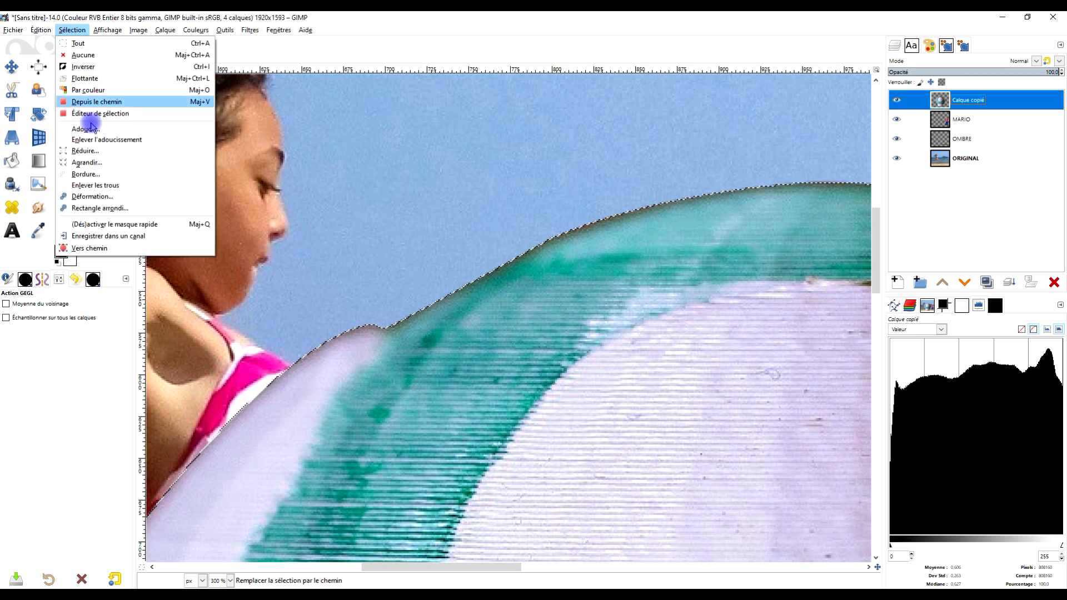
click(107, 151)
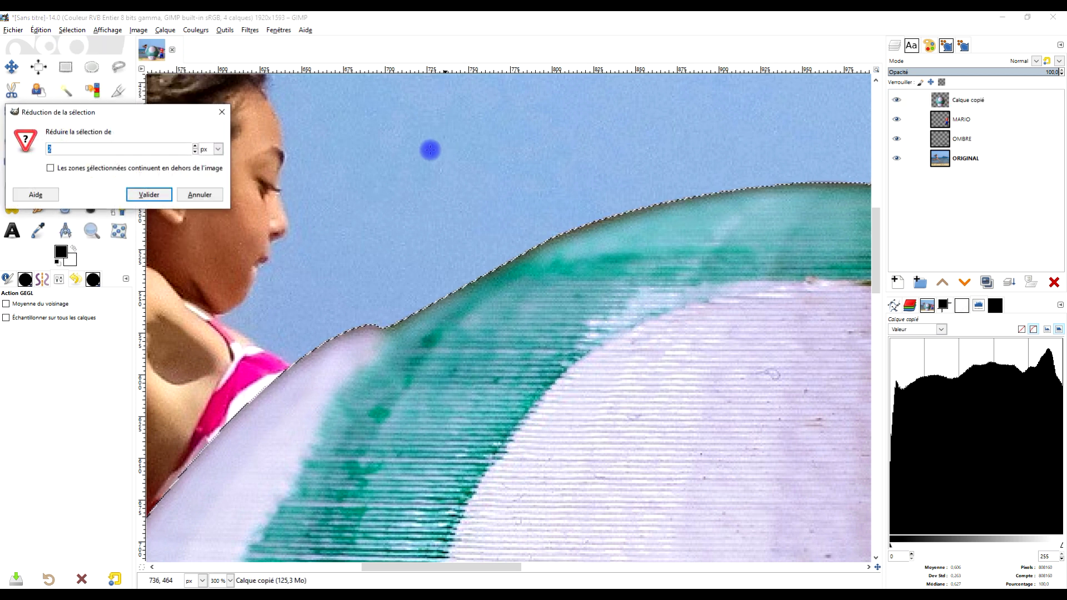
click(144, 194)
scroll(567, 156, down, 1)
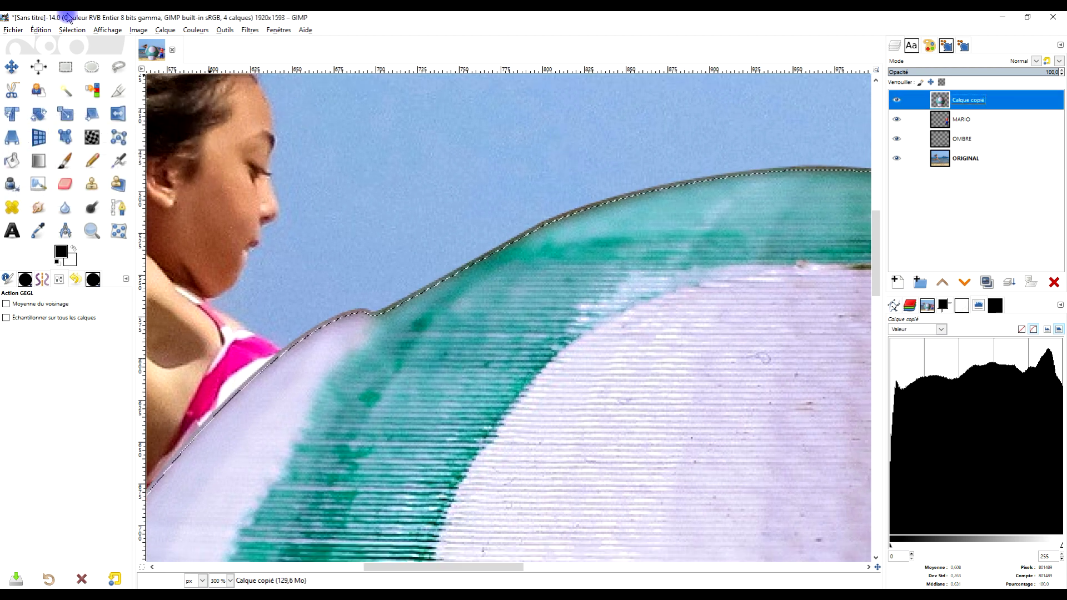
- Invert the selection and erase the dark fringe around the mushroom's outline
click(72, 30)
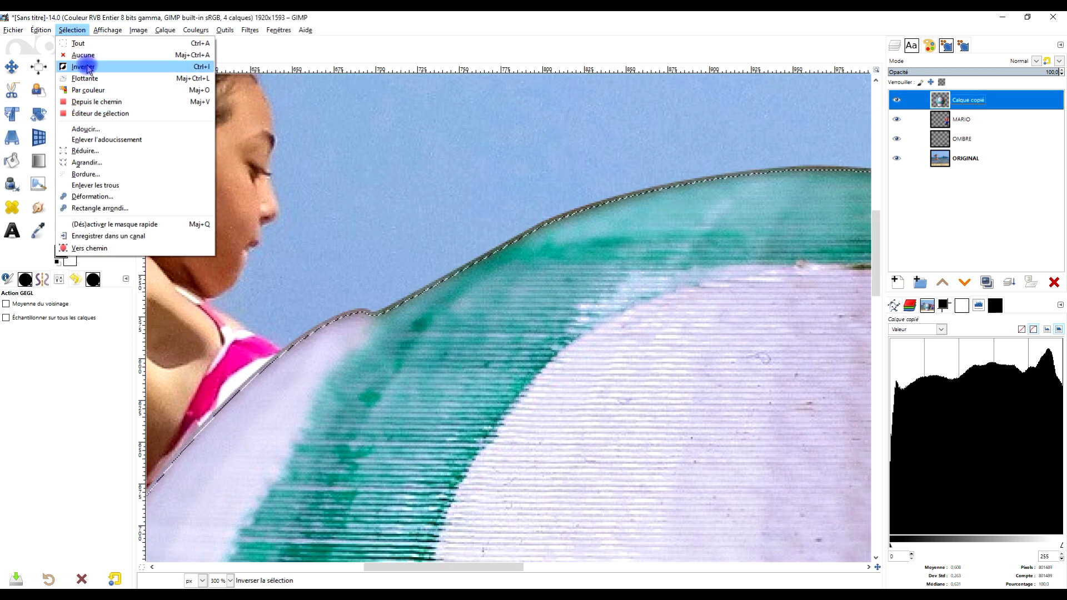
click(86, 67)
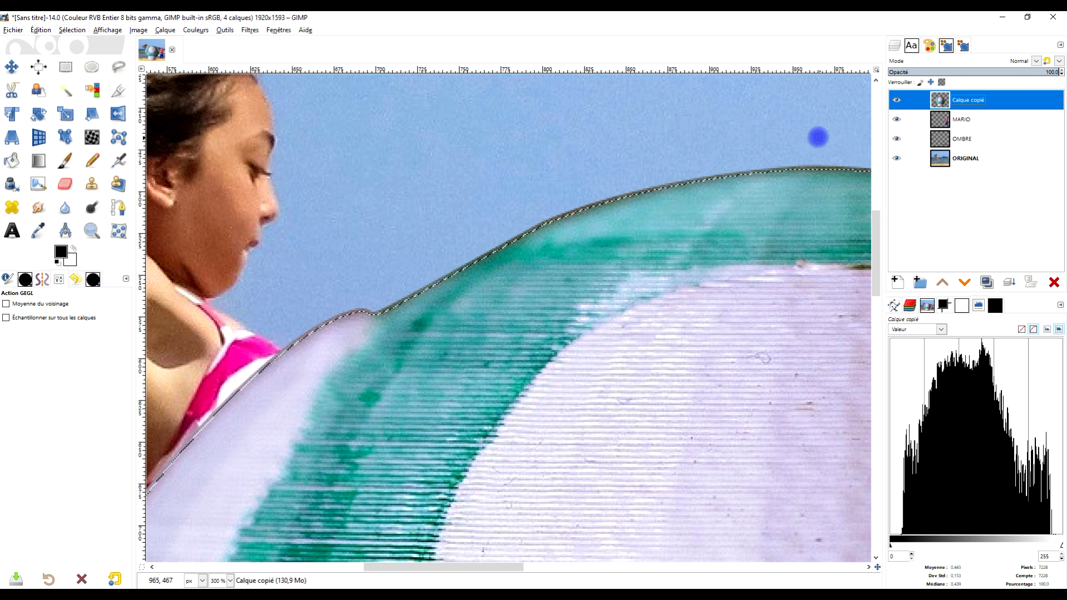
click(72, 30)
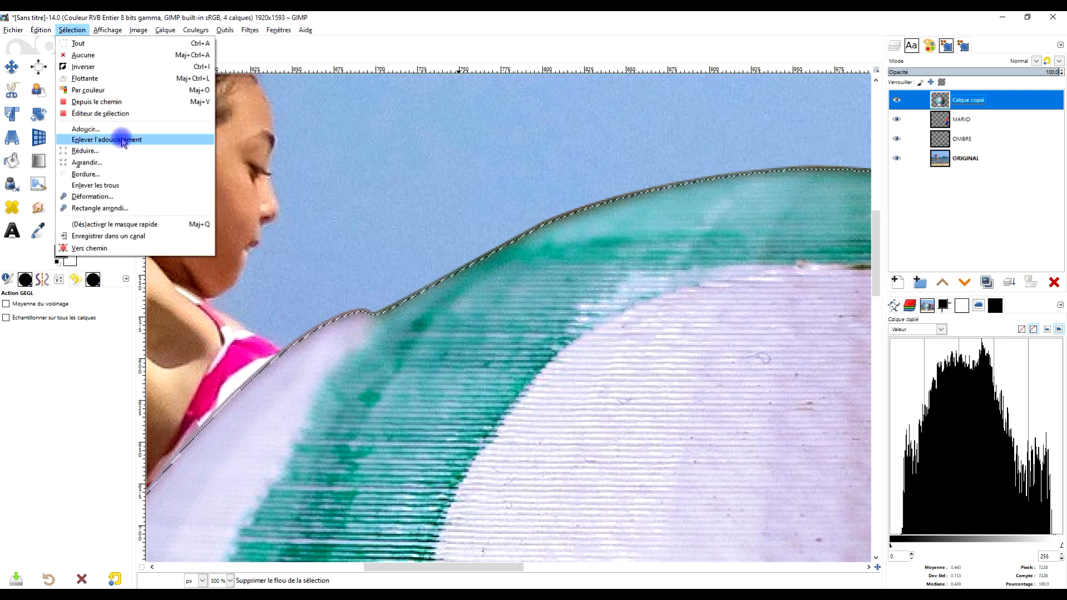
key(Escape)
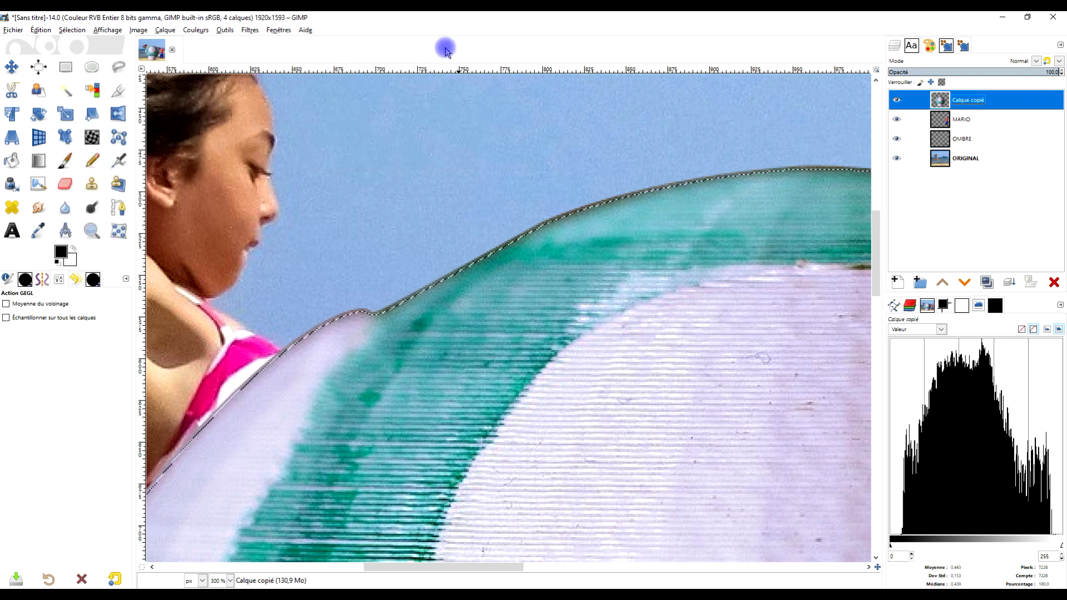
click(41, 30)
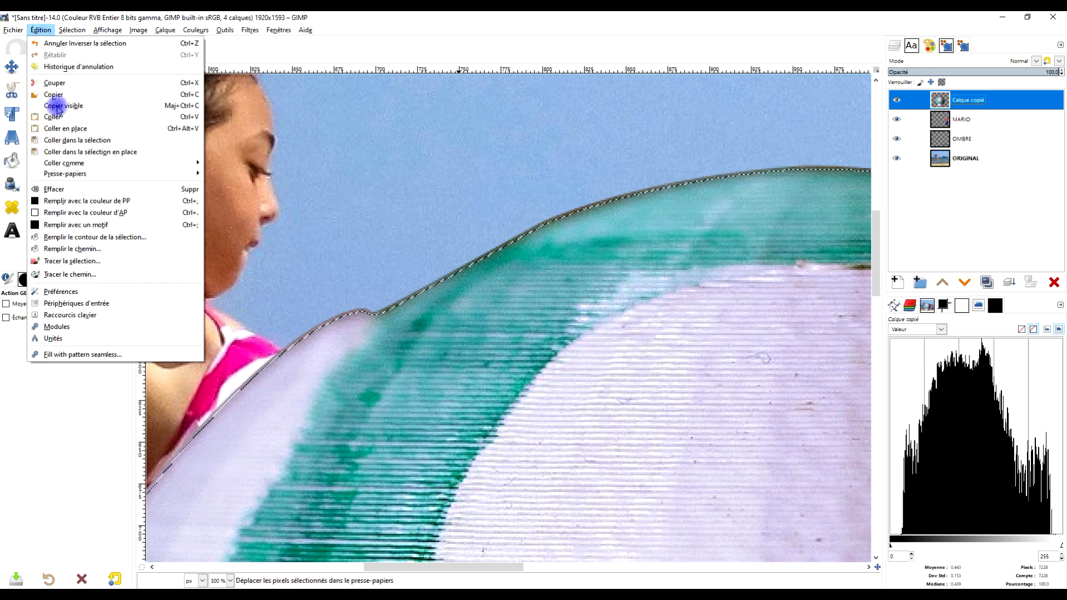
click(100, 203)
- Check the cleaned outline along the cap and remove the selection
scroll(576, 291, right, 10)
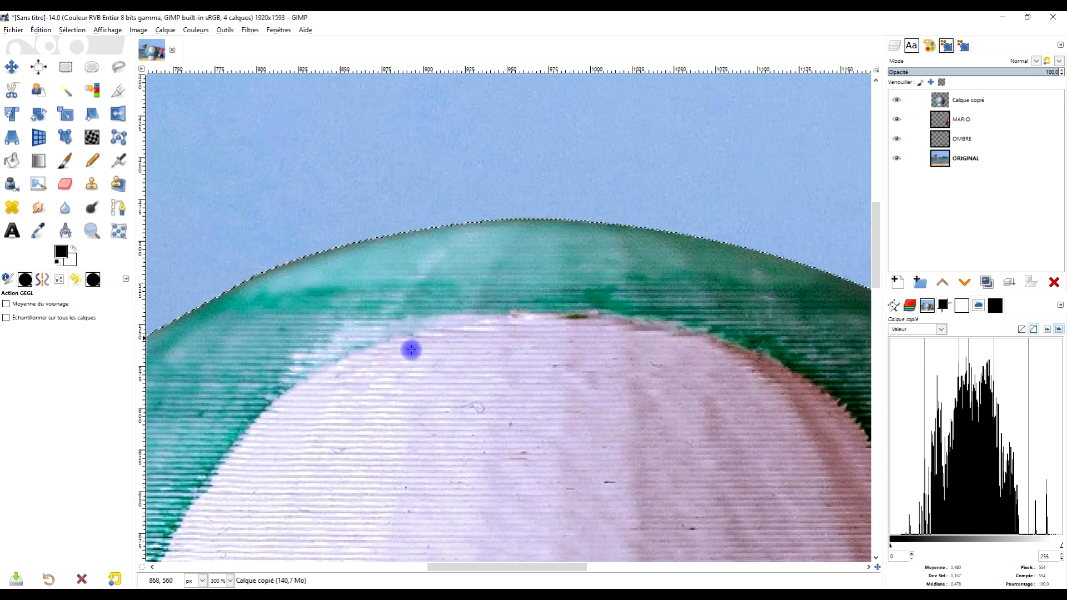
scroll(441, 362, down, 6)
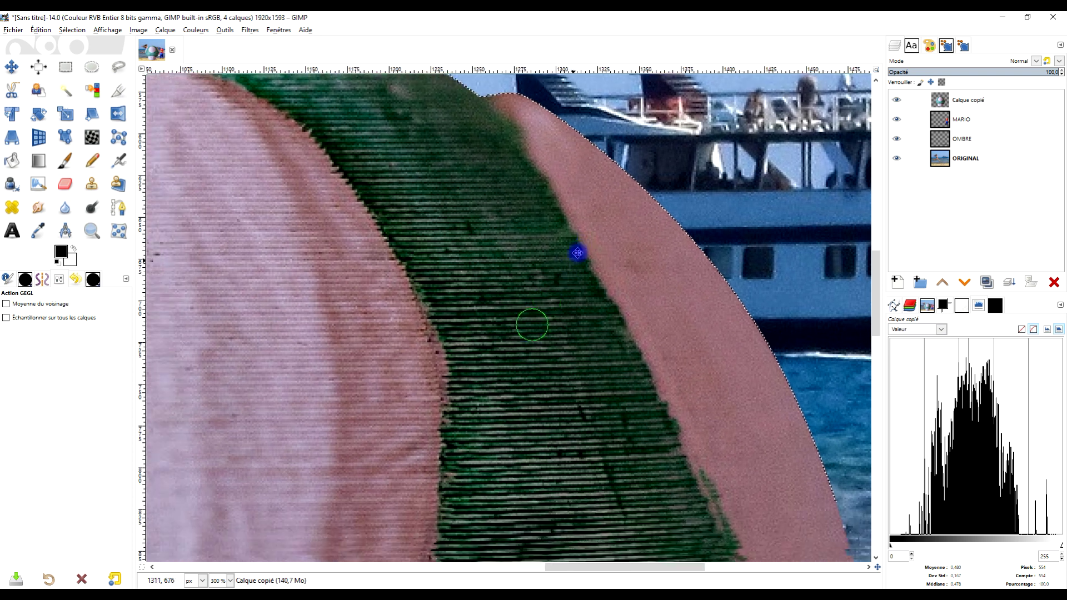
scroll(438, 285, down, 5)
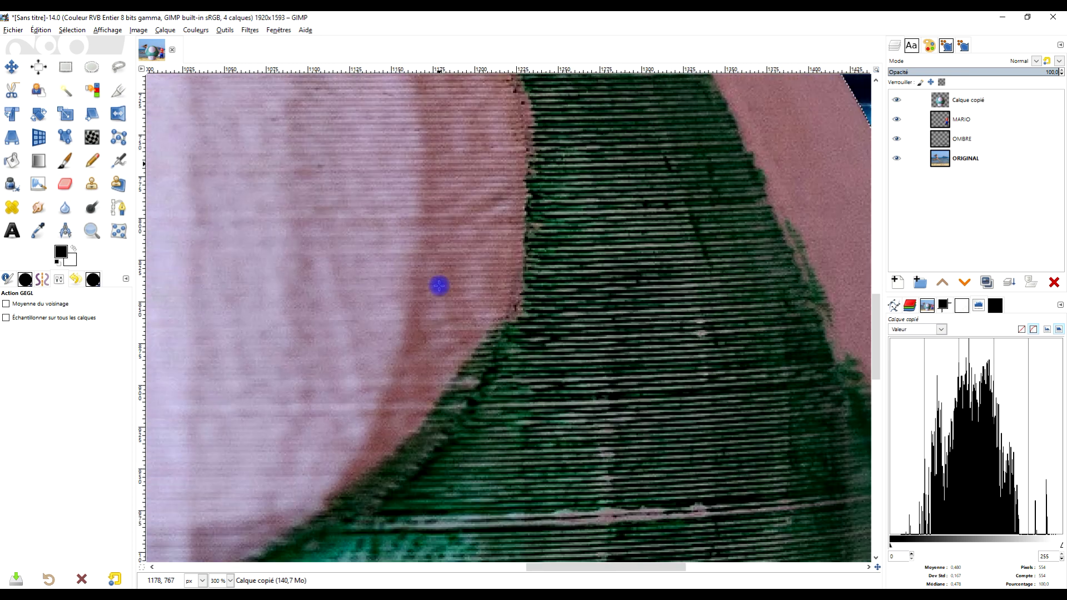
click(39, 31)
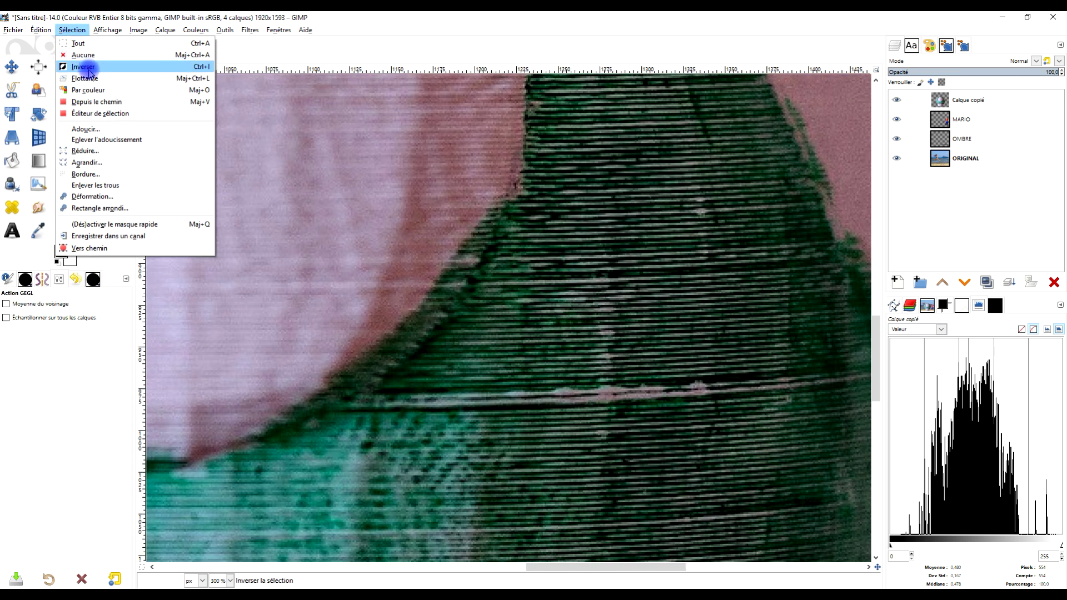
click(91, 55)
ctrl+scroll(566, 195, down, 5)
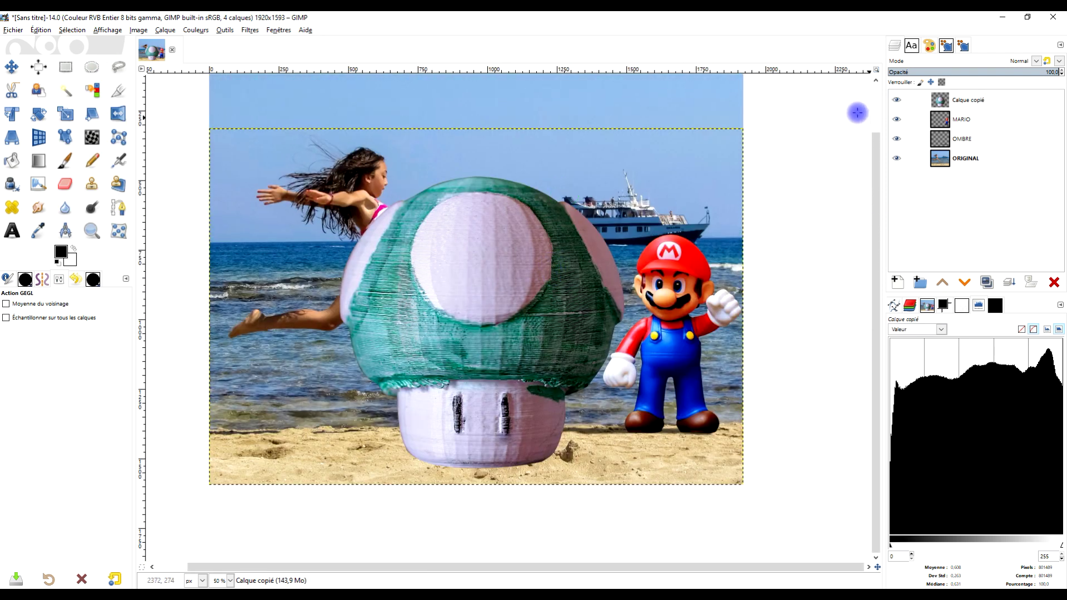
- Rename the mushroom layer CHAMPIGNON and crop it to its content
click(972, 103)
double_click(972, 103)
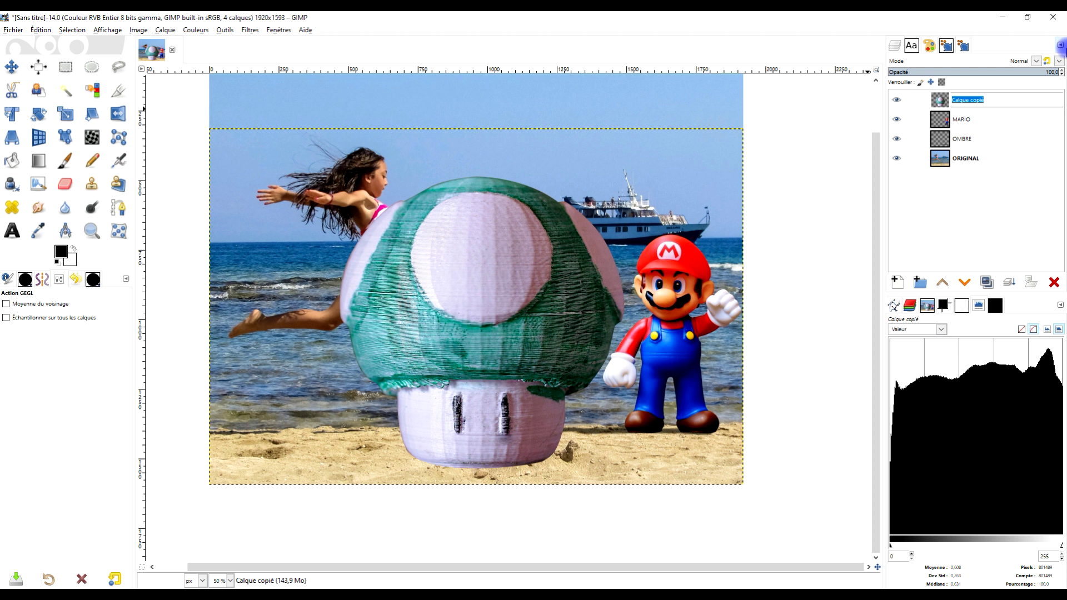
text(CHA)
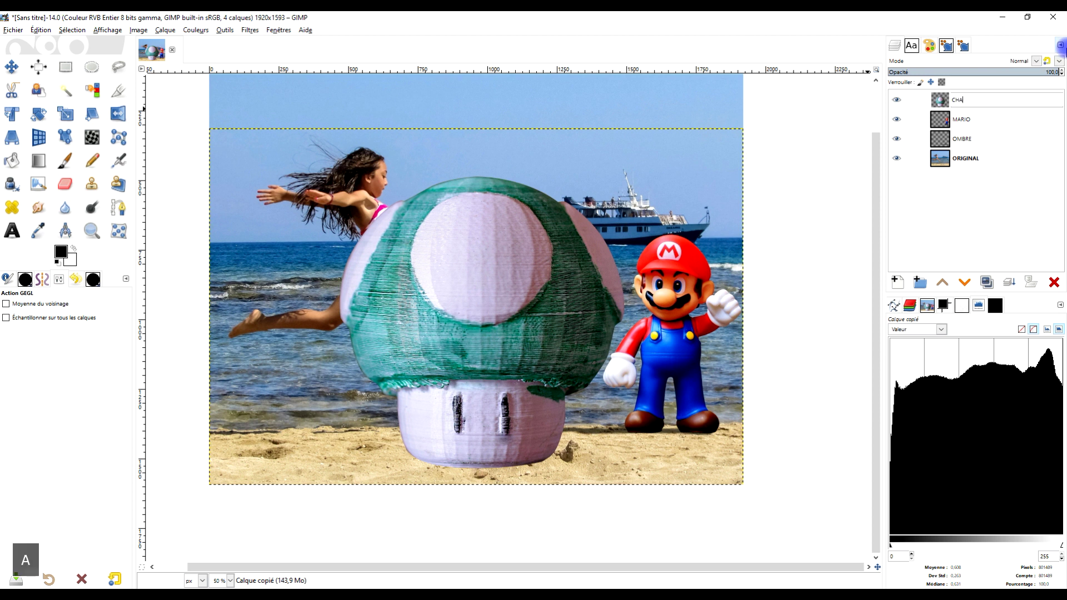
text(MPIGNON)
key(Return)
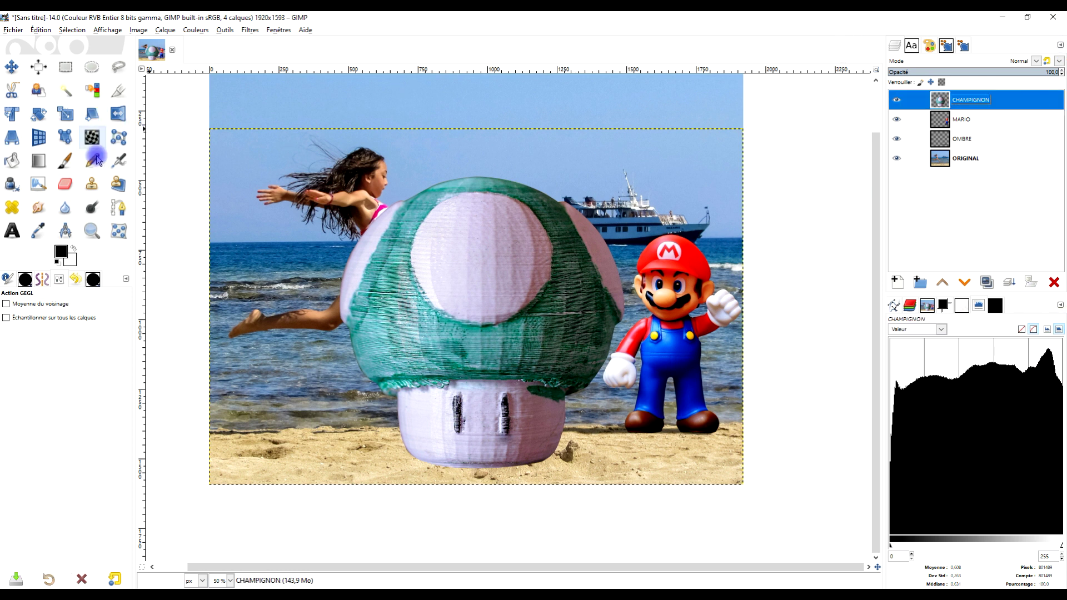
click(165, 30)
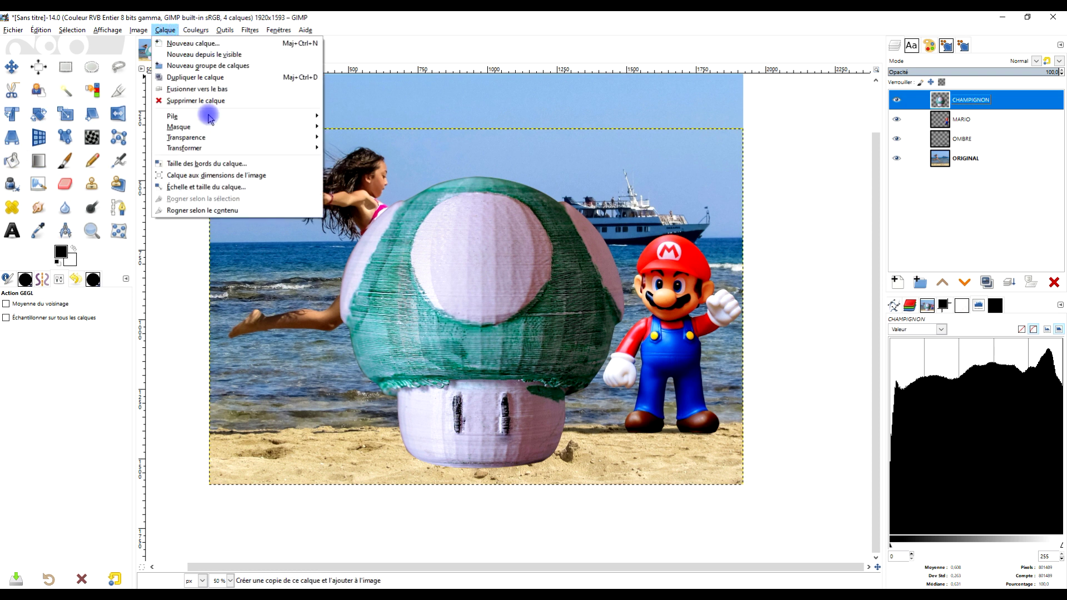
click(215, 207)
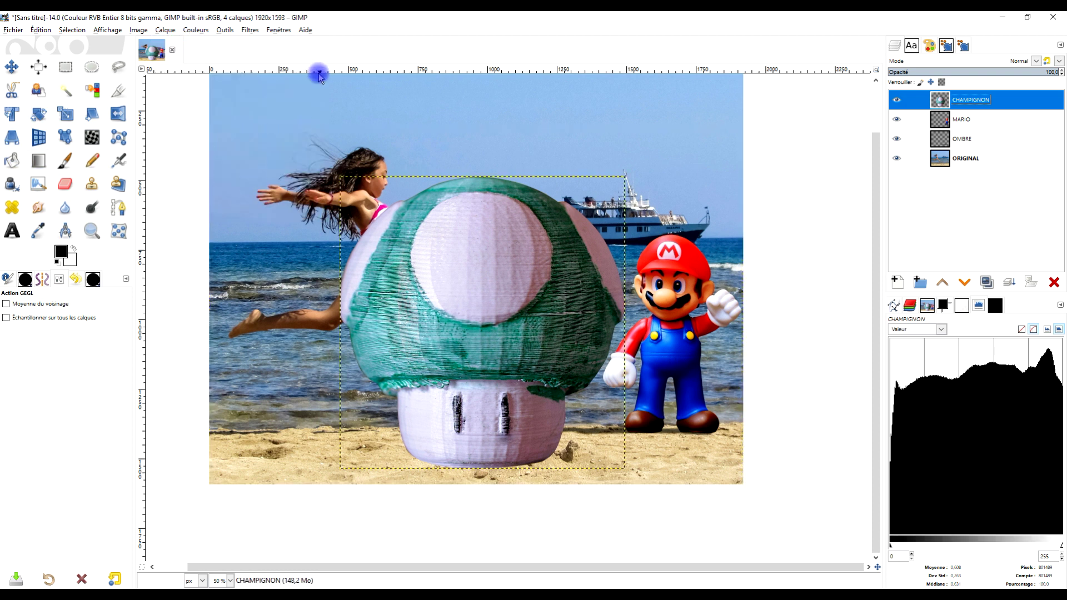
- Scale the mushroom proportionally down to 212 × 217 px and bring it below the jumping girl's front foot
click(65, 115)
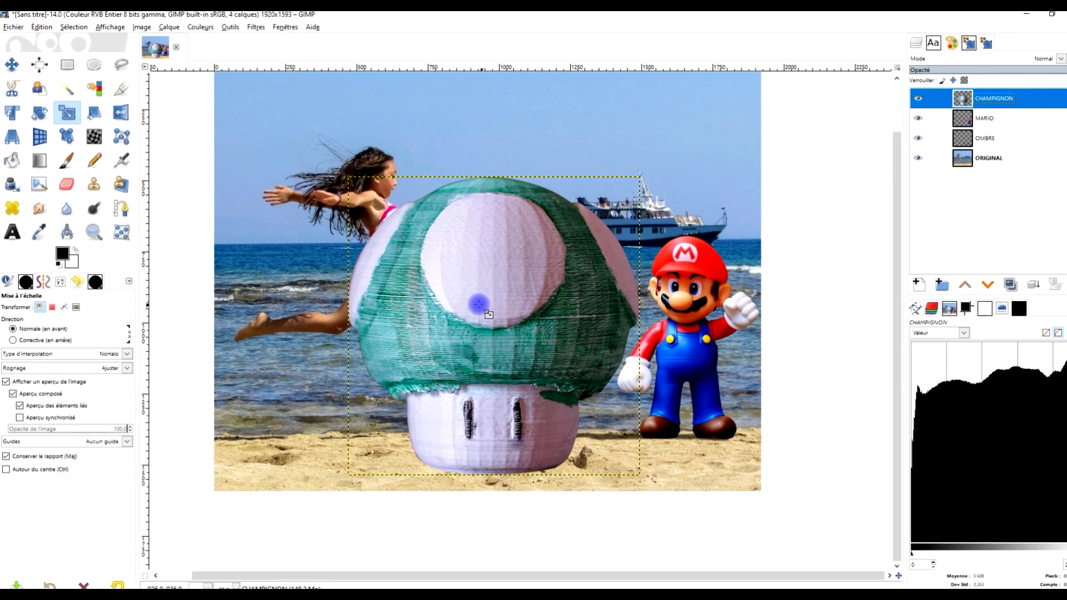
click(474, 297)
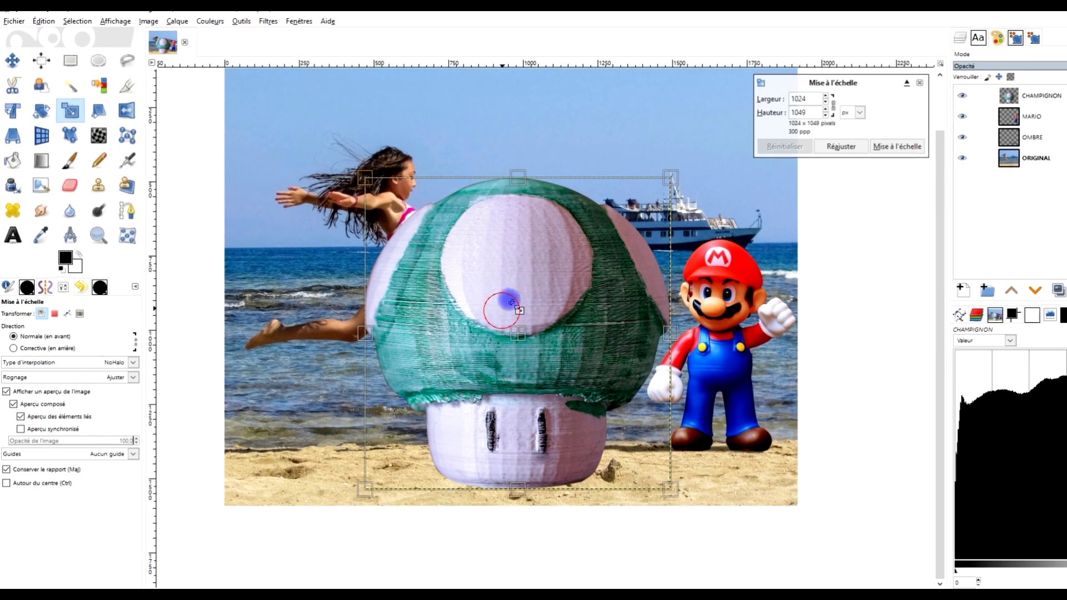
drag(511, 302, 538, 326)
drag(595, 343, 650, 395)
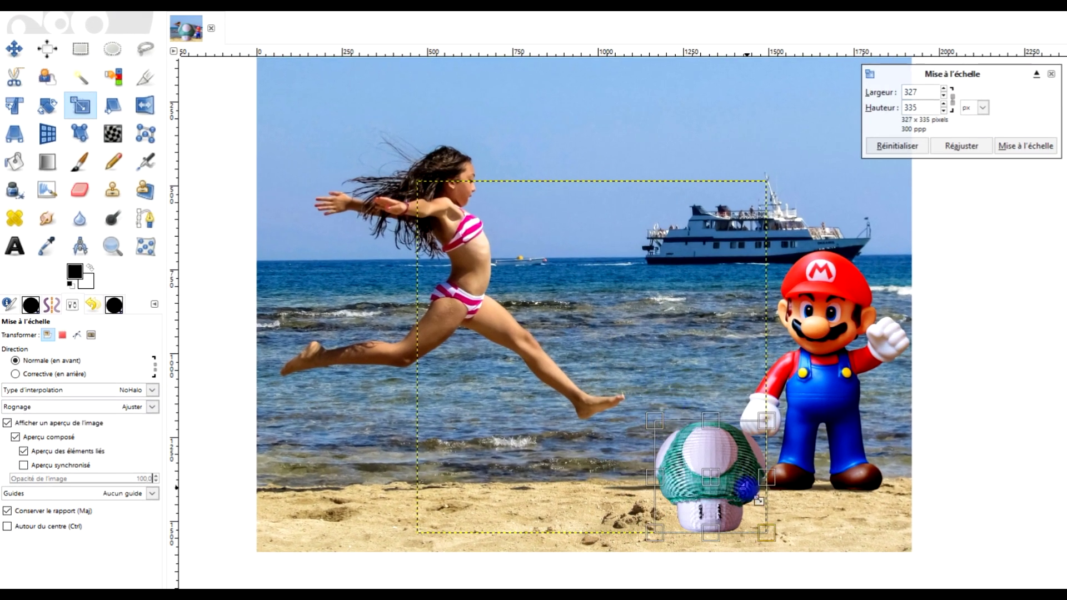
drag(705, 477, 640, 477)
drag(695, 512, 652, 501)
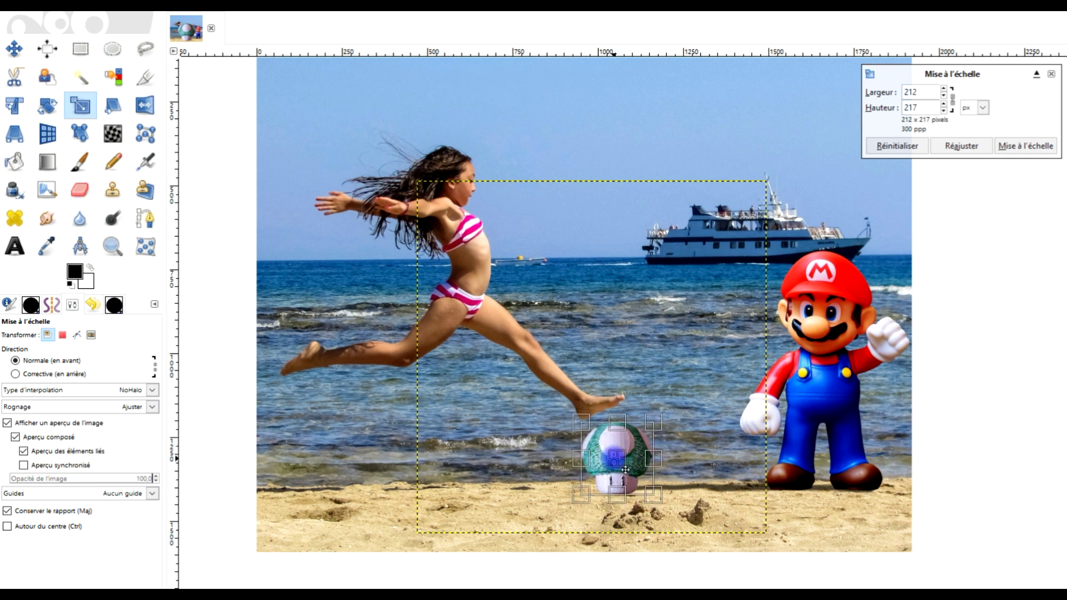
- Place the reduced mushroom at the edge of the sand, between the girl's front foot and Mario, and apply the scaling
drag(624, 469, 643, 464)
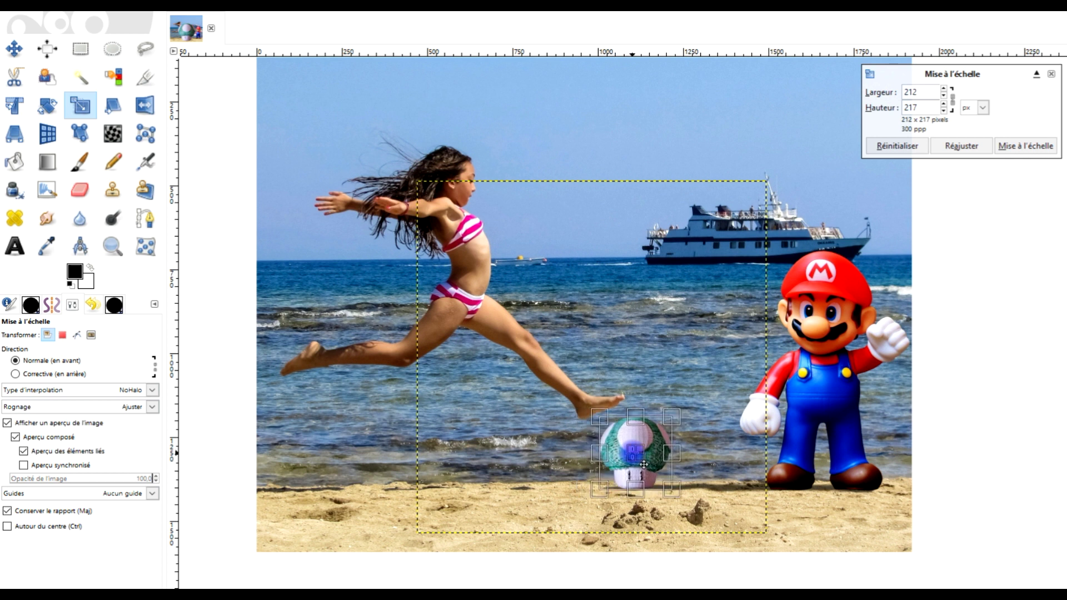
mouse_move(643, 464)
mouse_down()
mouse_move(629, 464)
mouse_move(647, 464)
mouse_up()
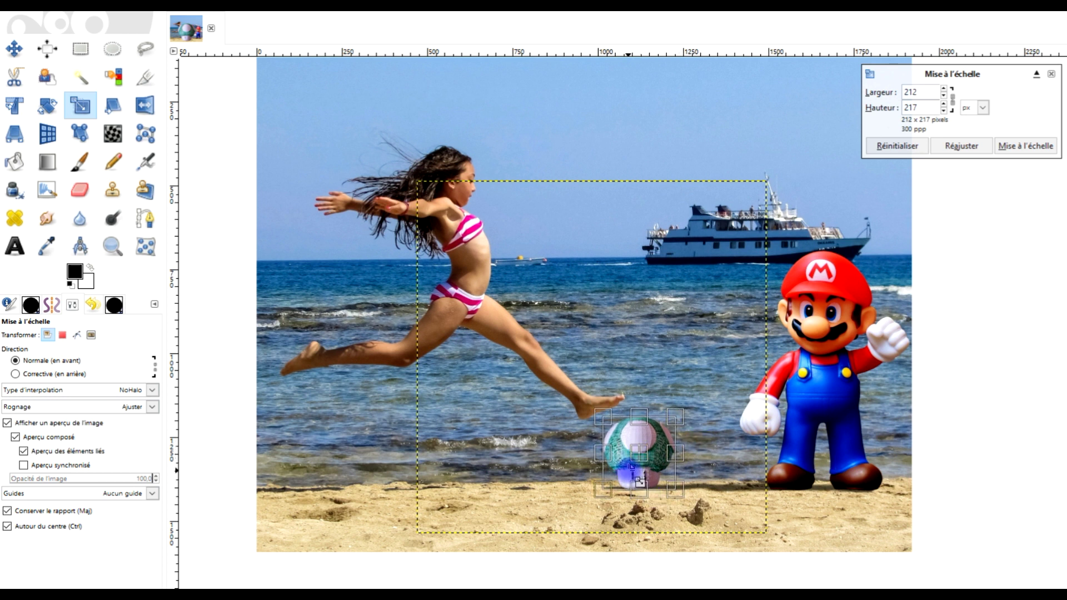
scroll(650, 467, up, 2)
drag(640, 477, 654, 480)
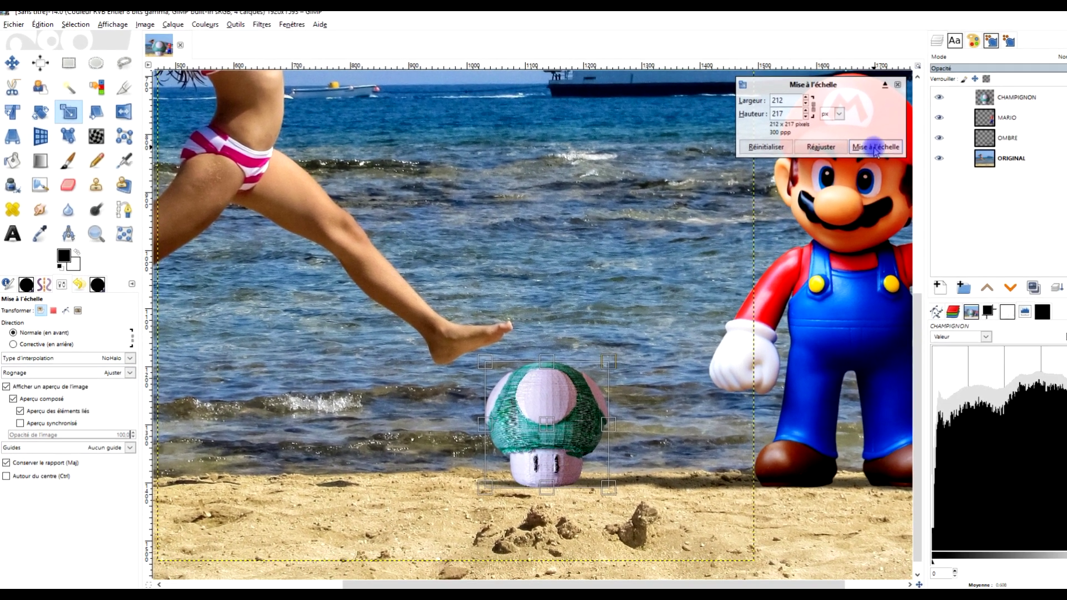
click(896, 146)
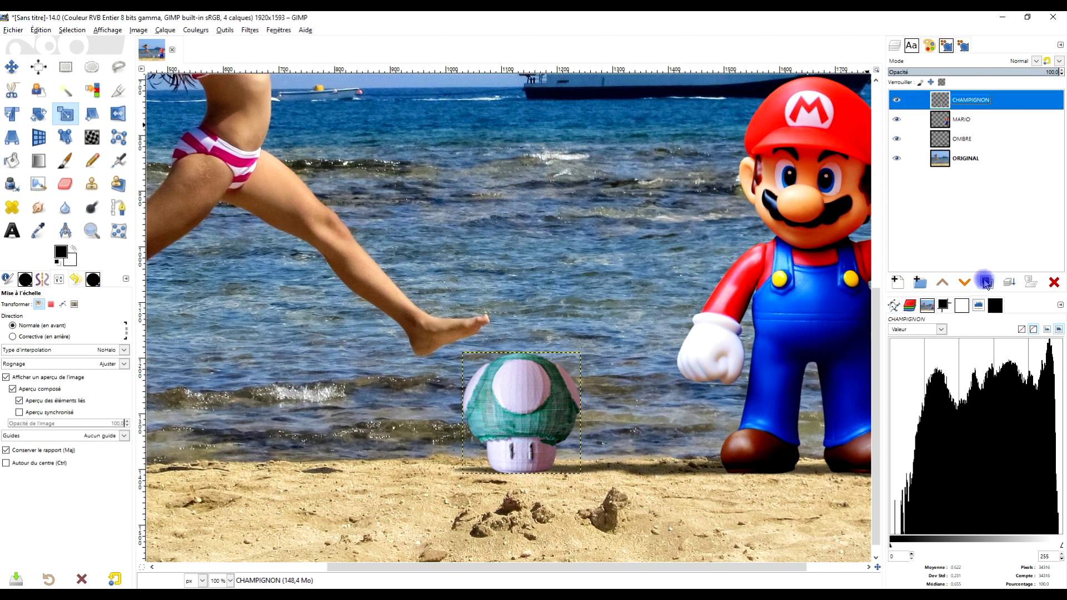
- Duplicate the CHAMPIGNON layer and name the copy OMBRE CHAMPIGNON
click(984, 282)
double_click(985, 100)
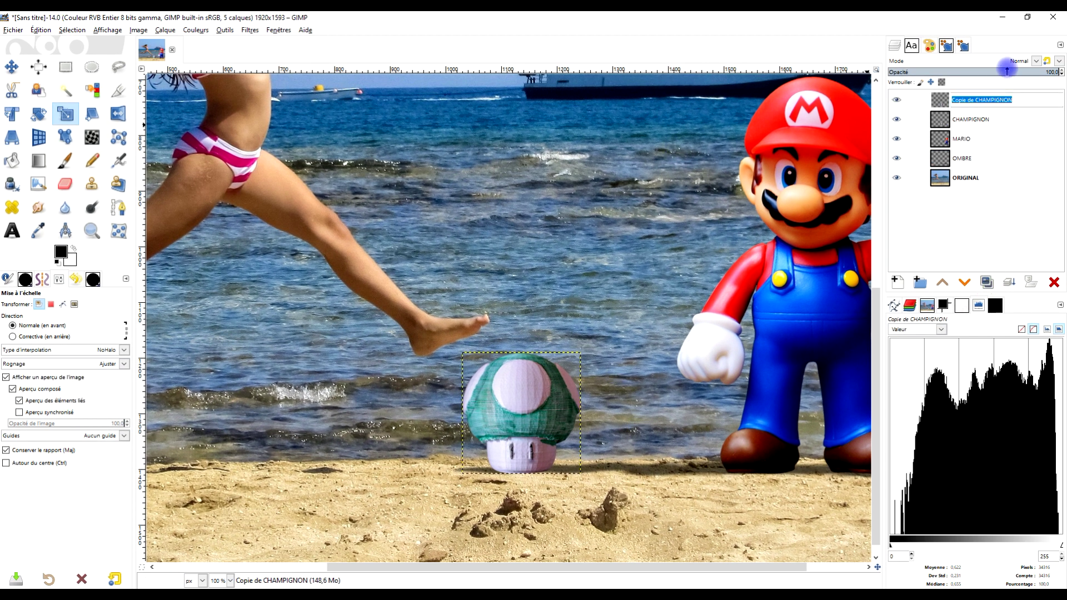
text(OMBRE CH)
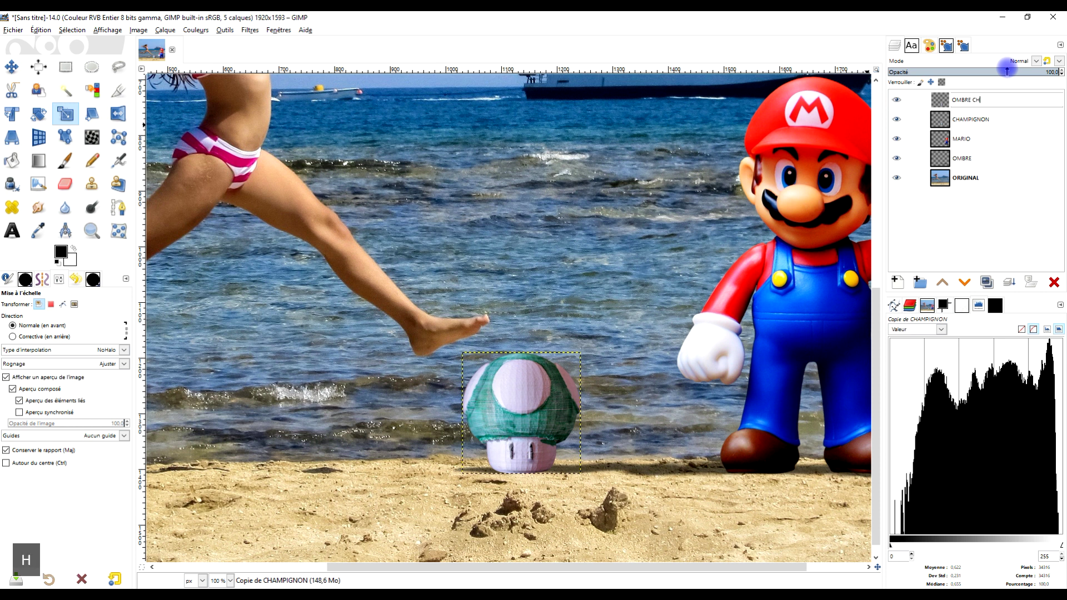
text(AMPIGNON)
key(Return)
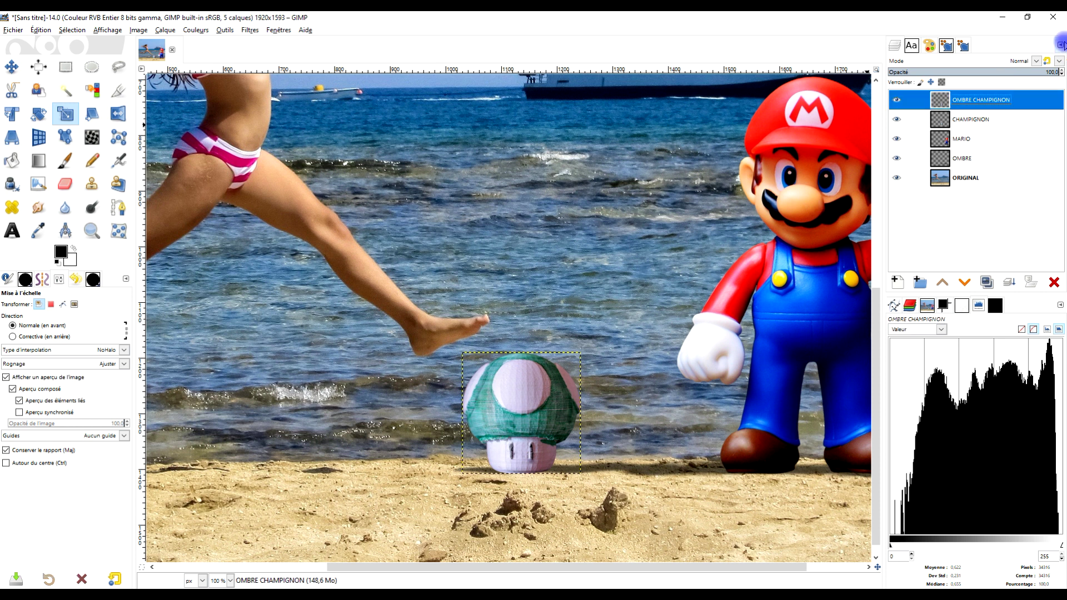
- Select the OMBRE CHAMPIGNON layer's opaque shape, fill it with black, and remove the selection
right_click(939, 105)
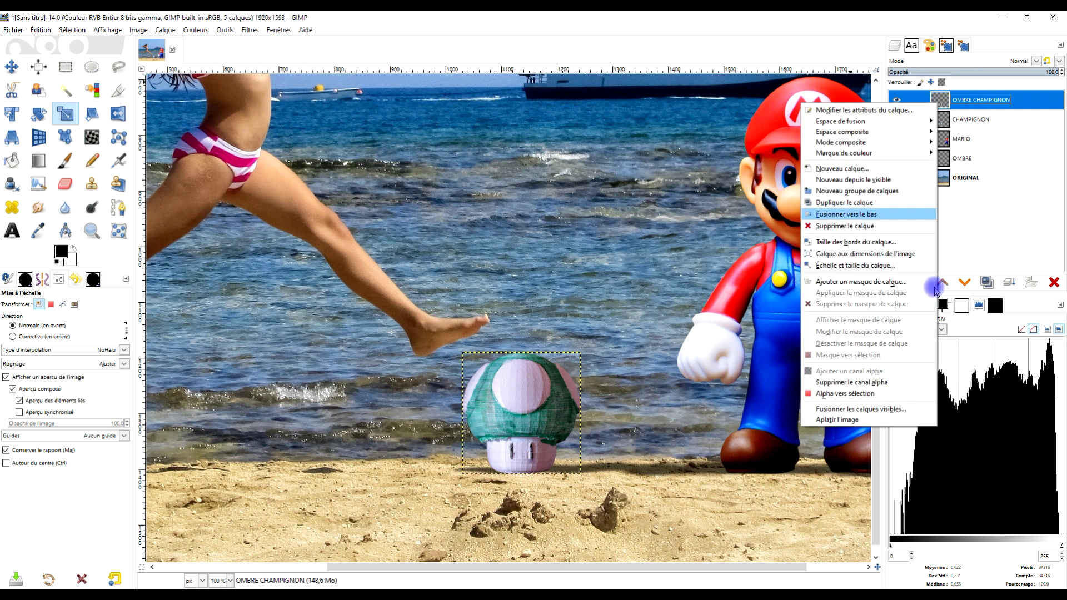
click(894, 377)
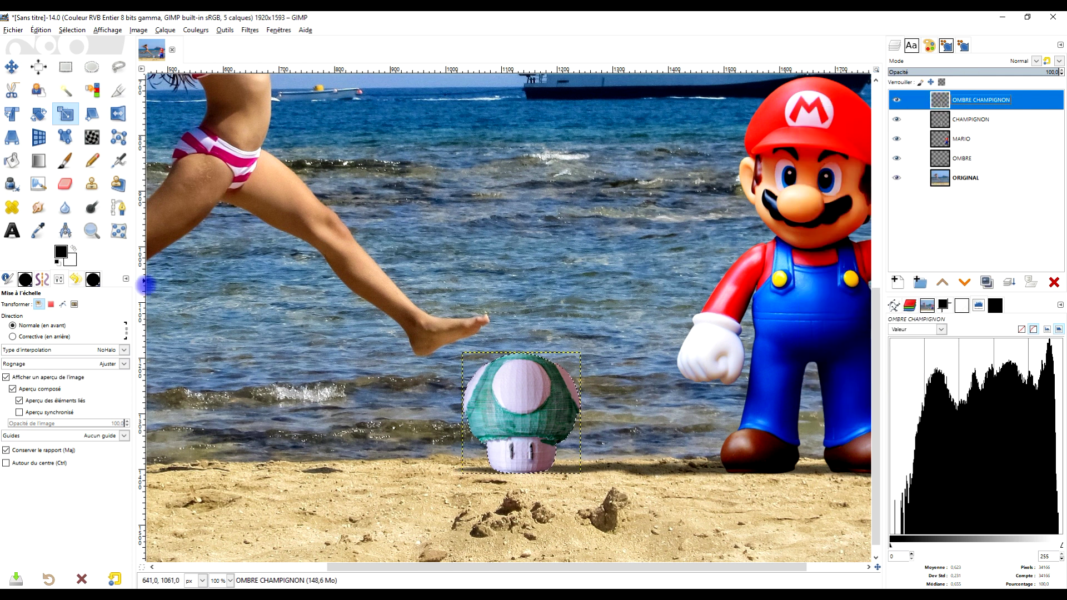
drag(62, 252, 483, 410)
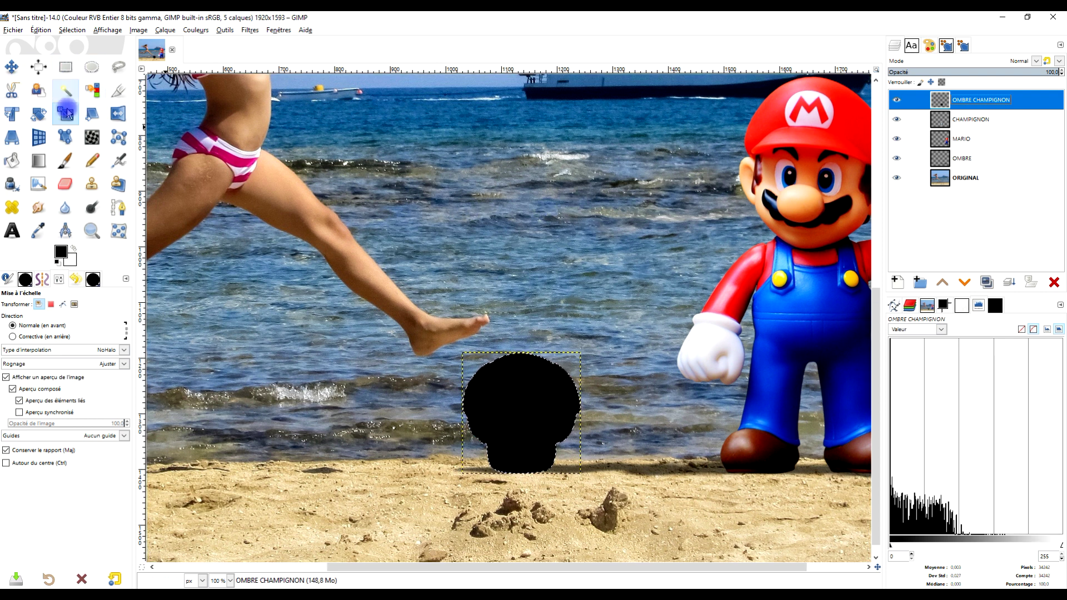
click(72, 30)
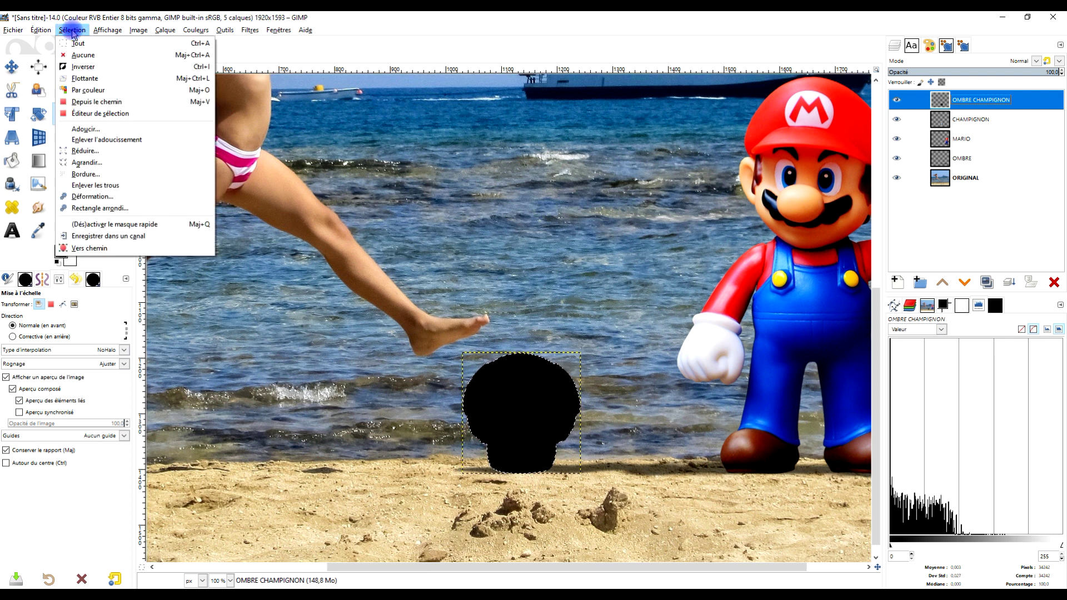
click(89, 55)
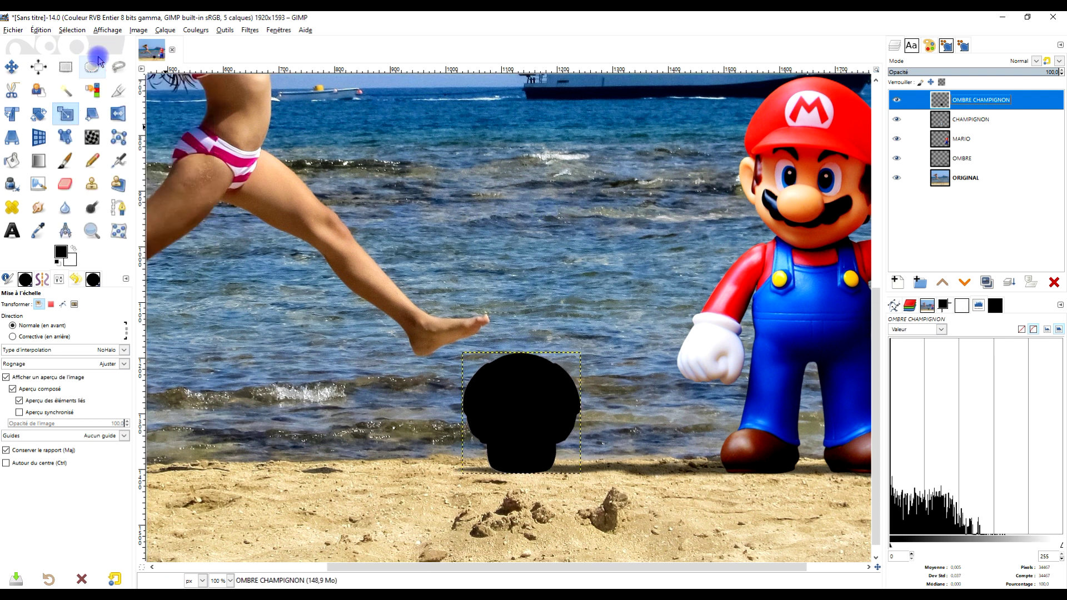
- Flatten the black mushroom silhouette with Perspective into a thin shadow stretching over the sand from the mushroom's foot toward the girl's side
click(18, 137)
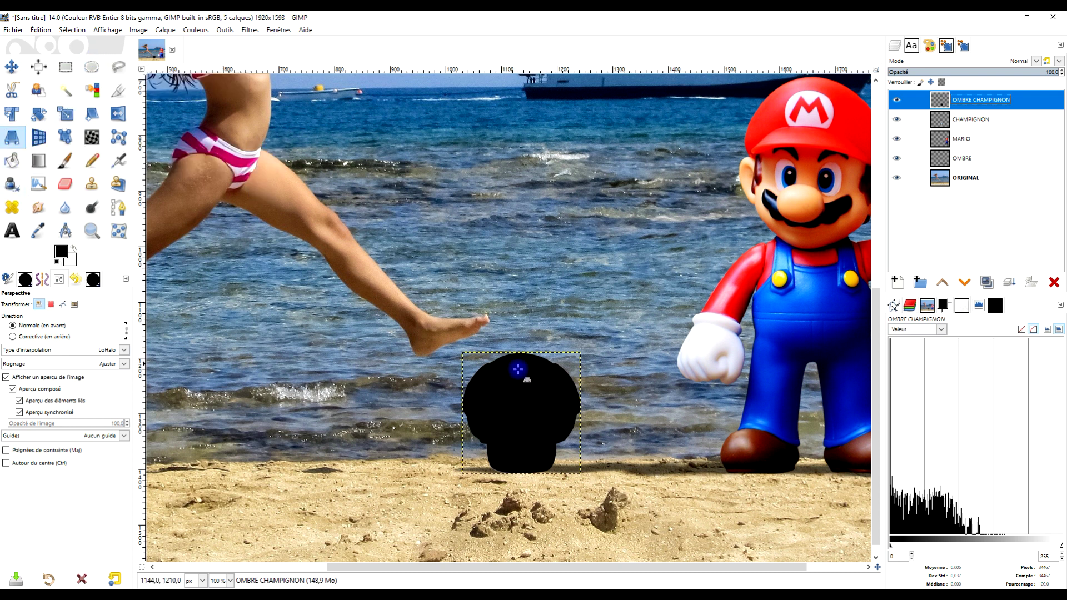
click(486, 379)
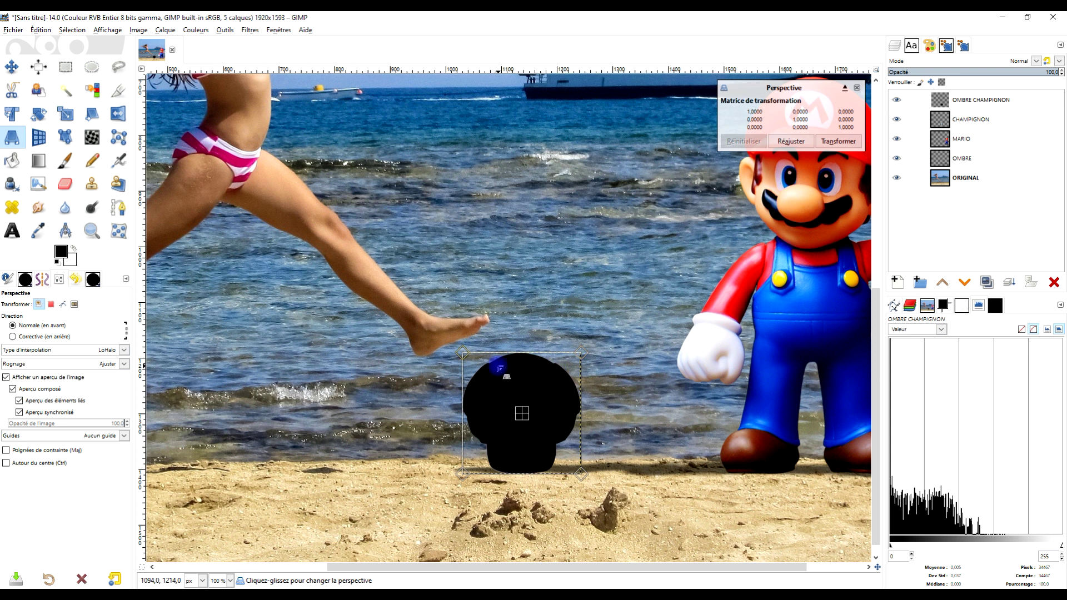
drag(459, 351, 324, 453)
drag(580, 352, 324, 472)
drag(589, 476, 509, 477)
drag(363, 425, 305, 478)
click(851, 143)
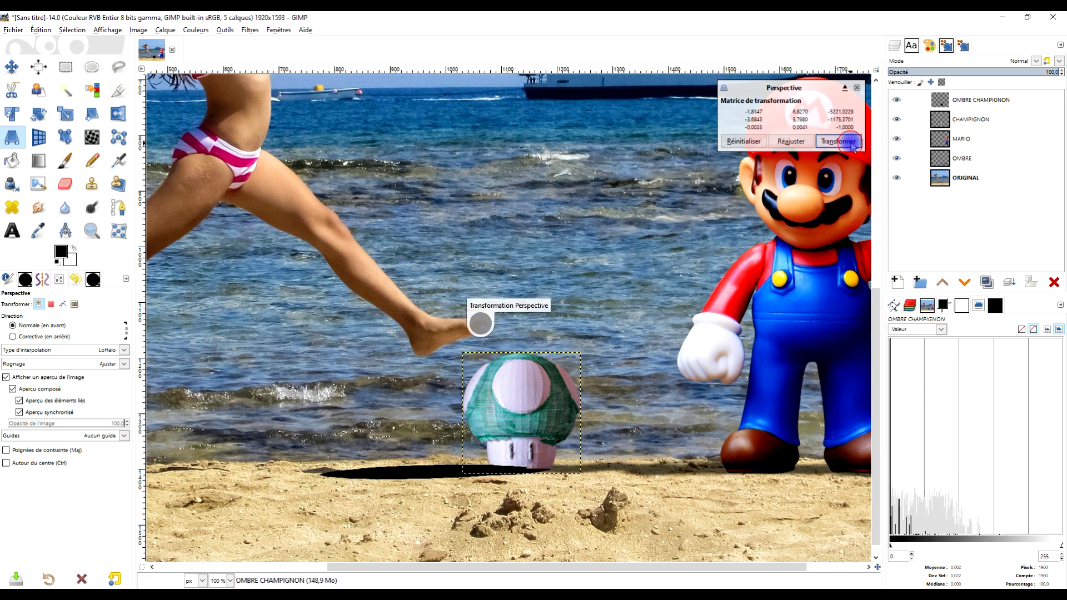
- Lower the OMBRE CHAMPIGNON layer below CHAMPIGNON and set its opacity to 93.2
click(1017, 101)
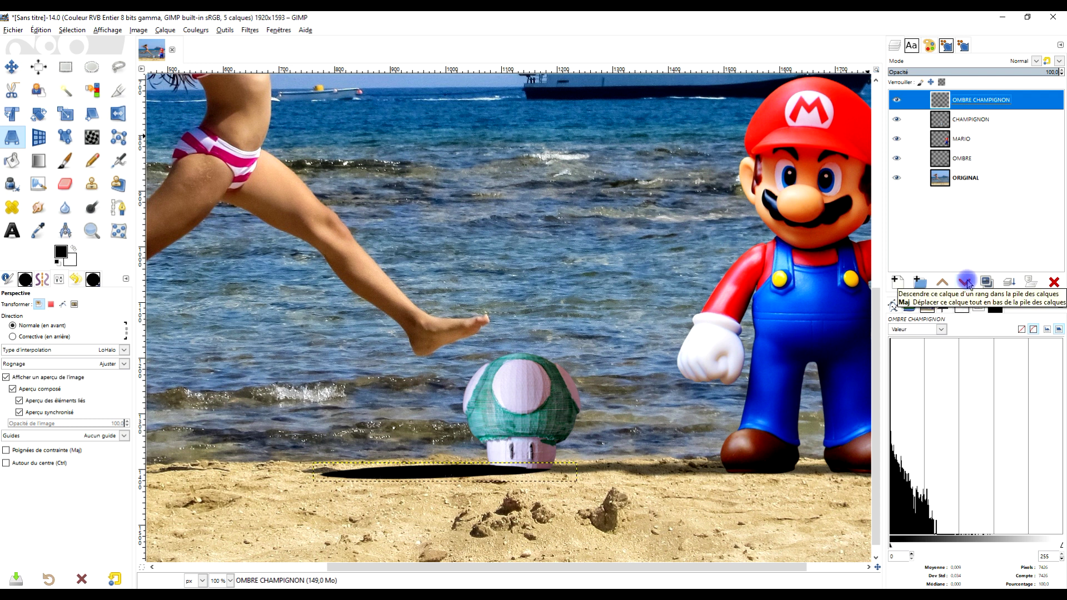
click(966, 283)
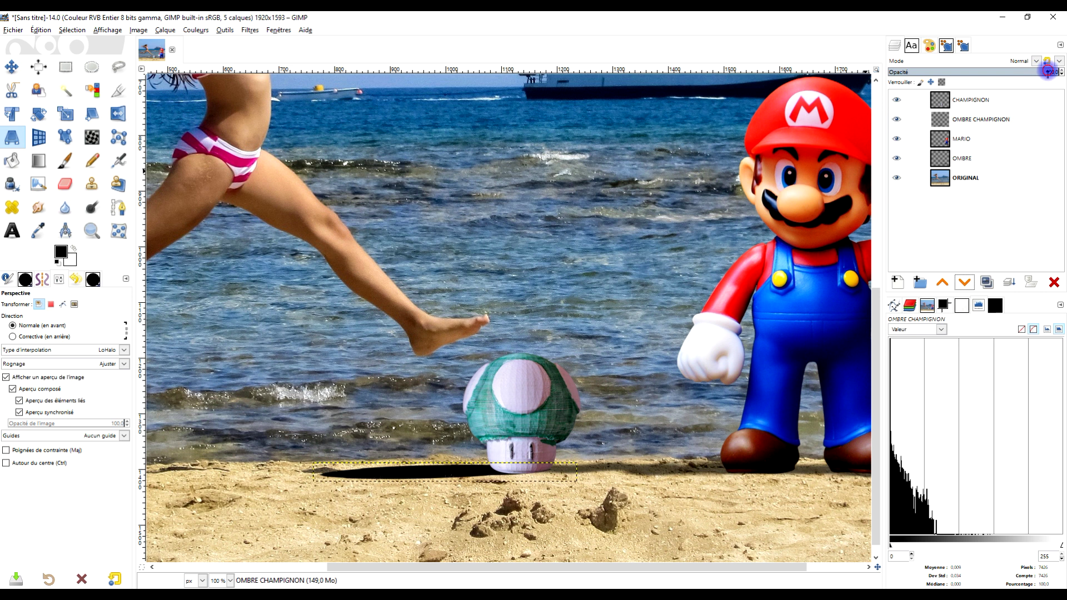
drag(1047, 72, 1047, 73)
- Soften the mushroom's shadow with a Gaussian blur
click(255, 32)
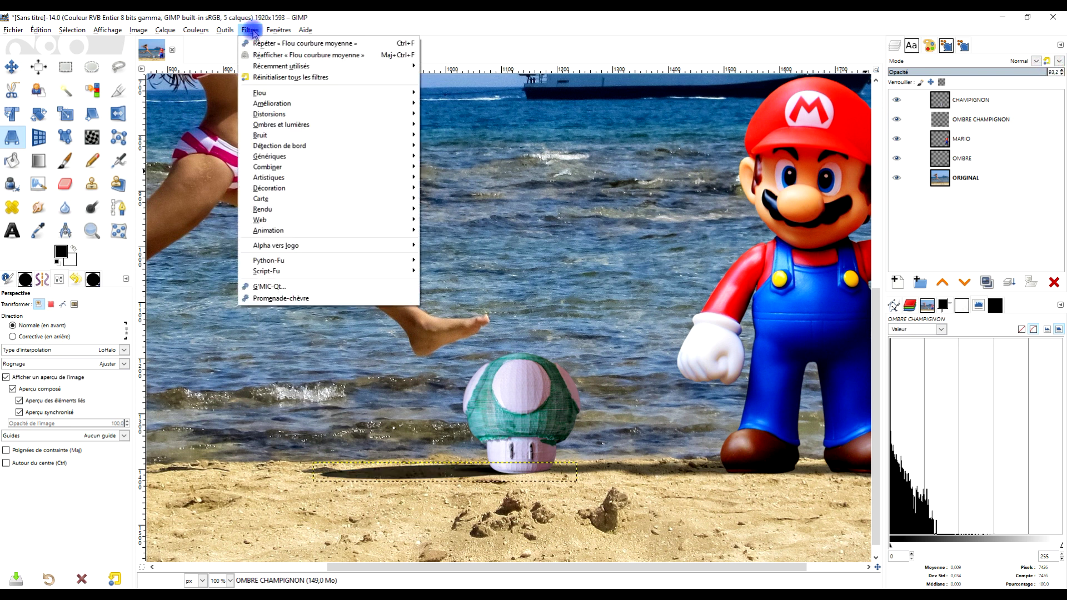
mouse_move(289, 94)
click(465, 108)
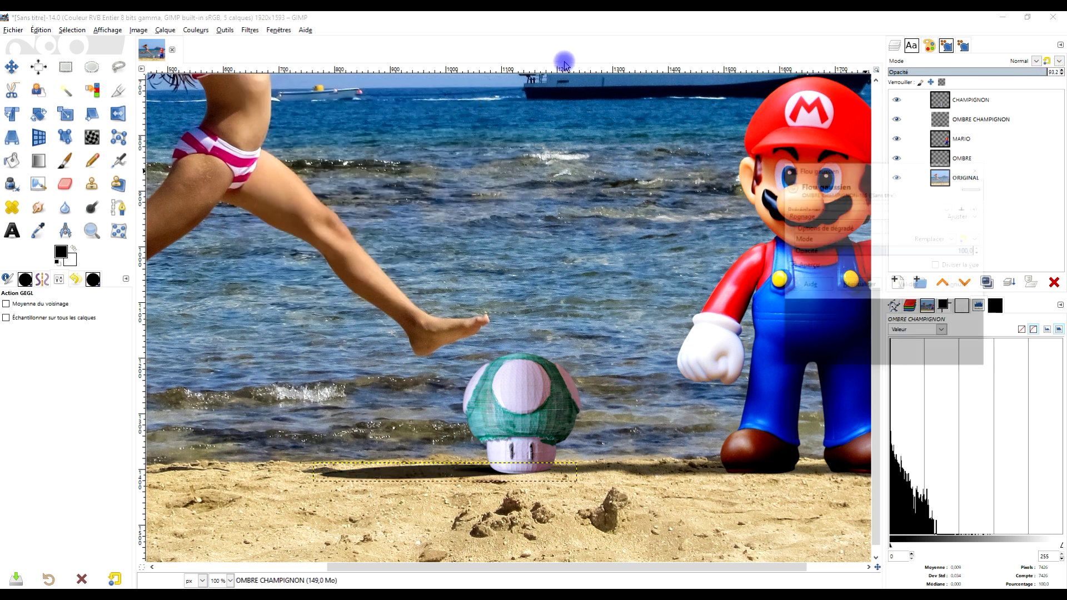
click(908, 360)
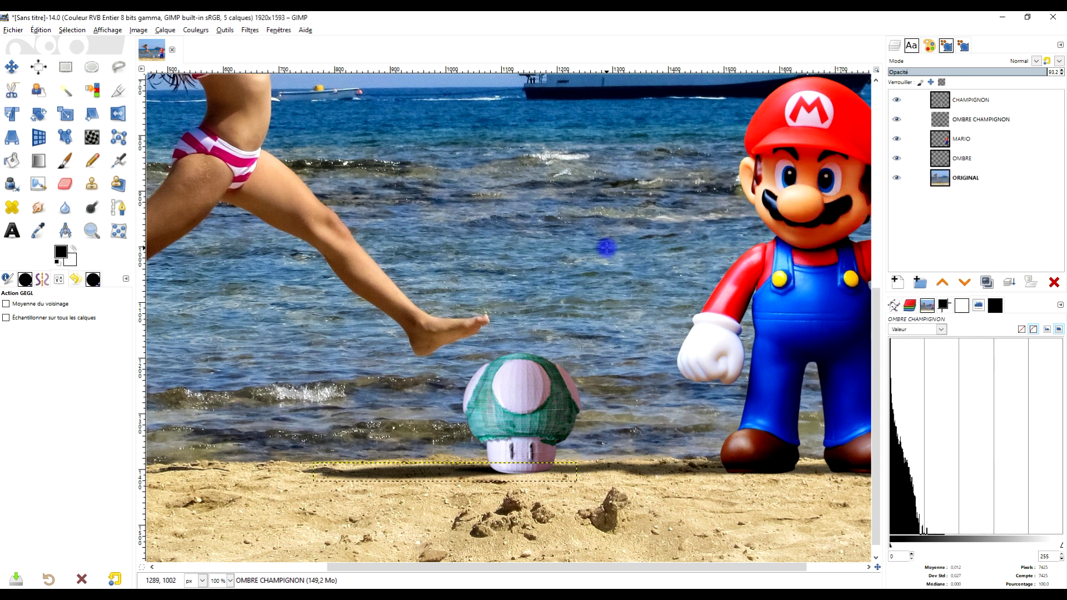
- Rename the OMBRE layer OMBRE MARIO and erase the part of Mario's shadow around the mushroom's foot
click(61, 186)
double_click(972, 159)
click(999, 158)
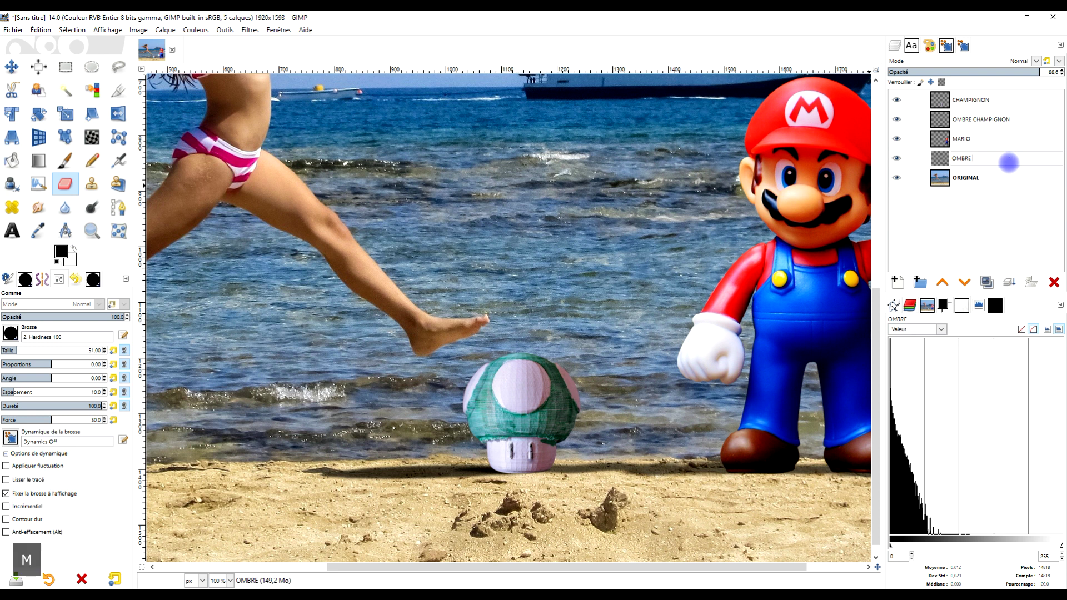
key(Return)
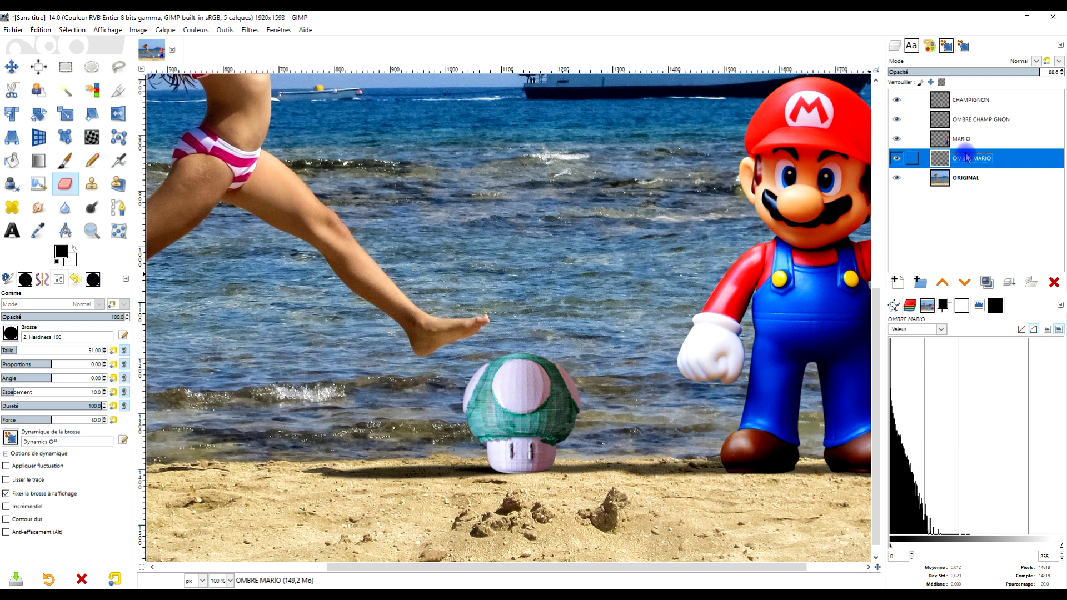
click(478, 471)
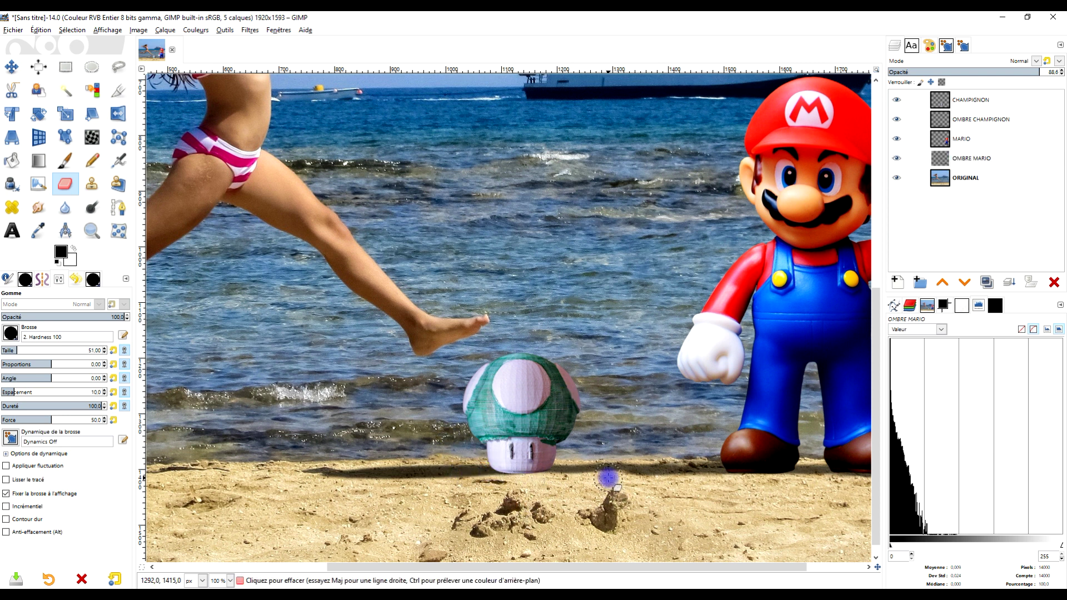
- Tone down the MARIO layer with Hue-Saturation, setting lightness to -3.0 and saturation to -36.5
scroll(772, 352, up, 2)
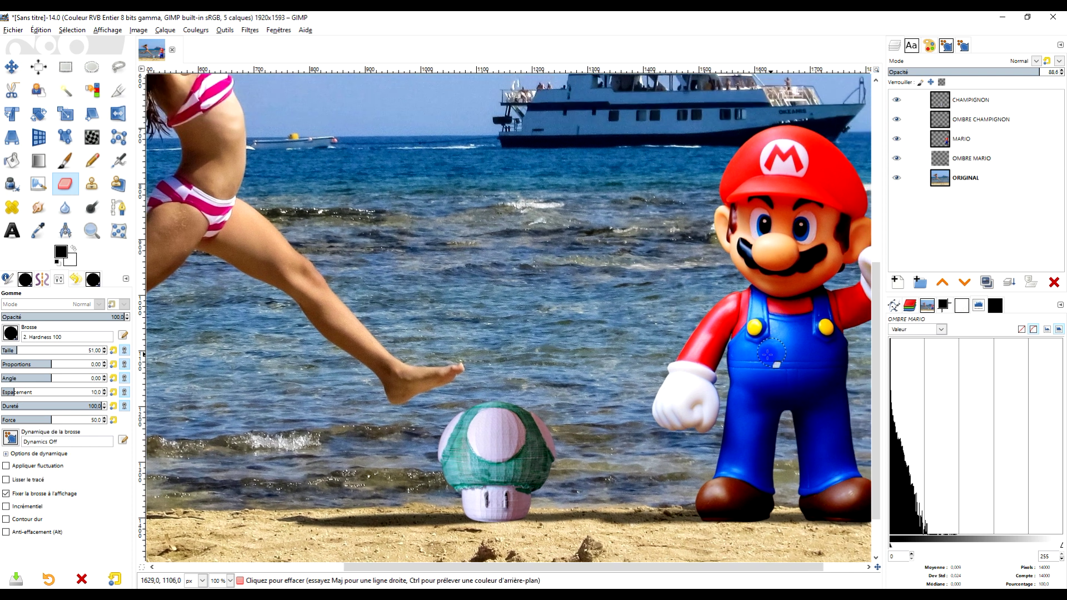
scroll(768, 354, down, 1)
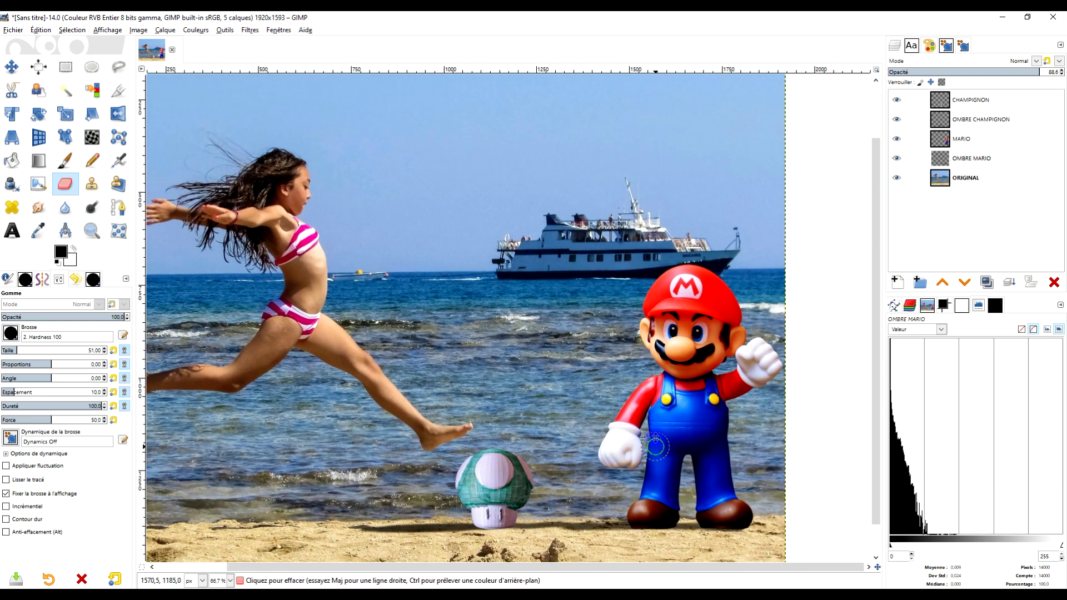
scroll(733, 348, down, 1)
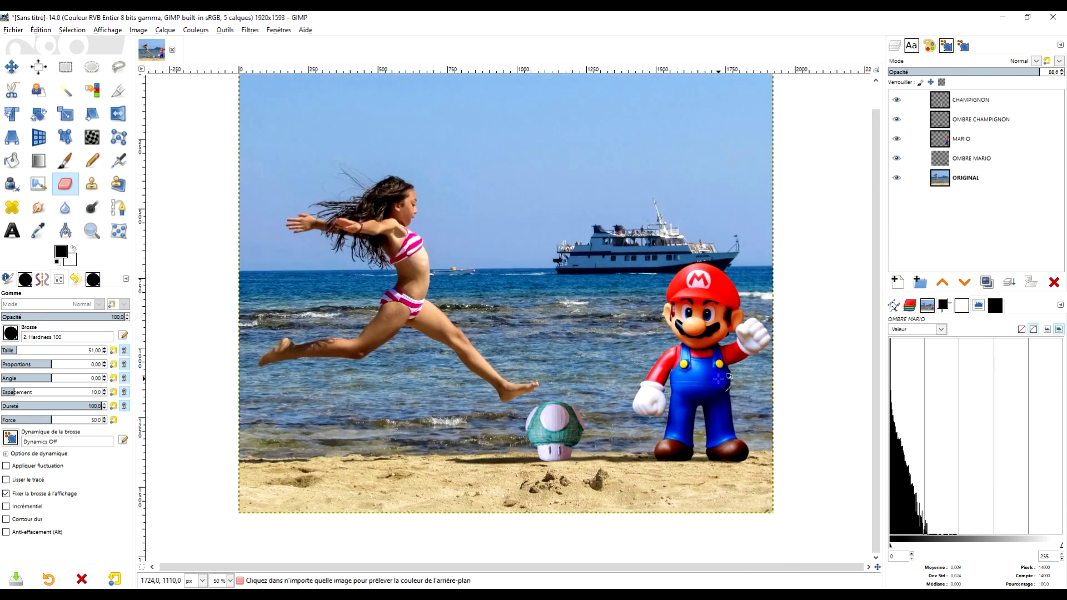
scroll(718, 378, up, 1)
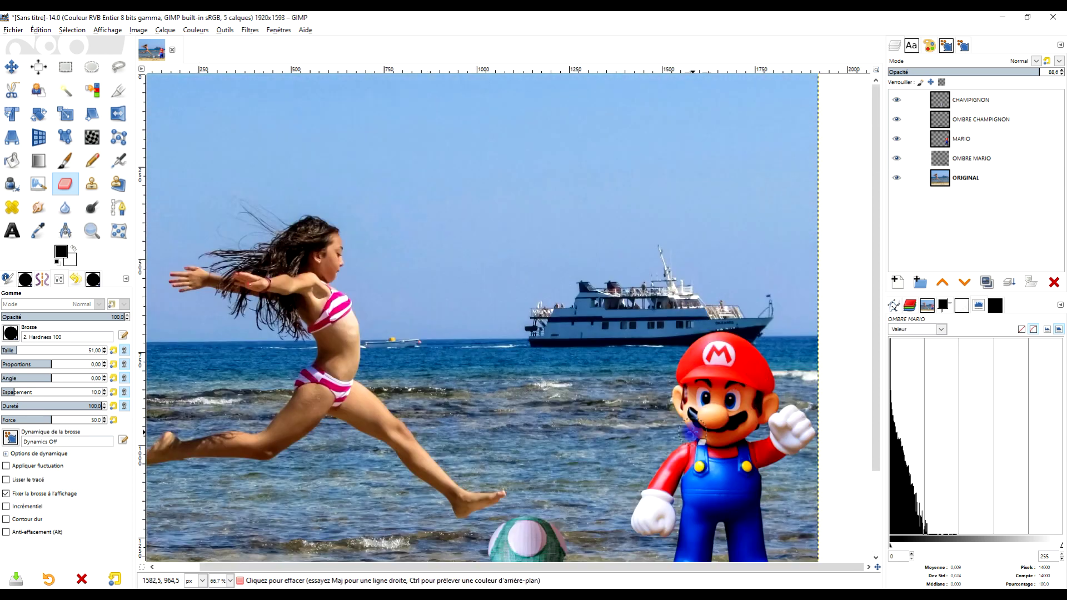
scroll(714, 425, down, 3)
click(967, 144)
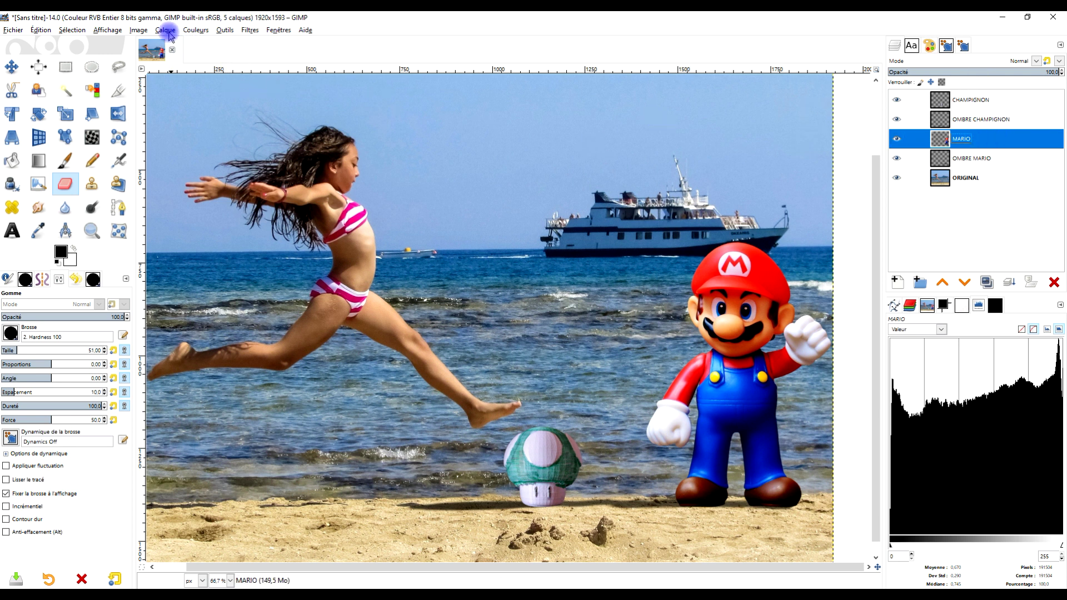
click(205, 31)
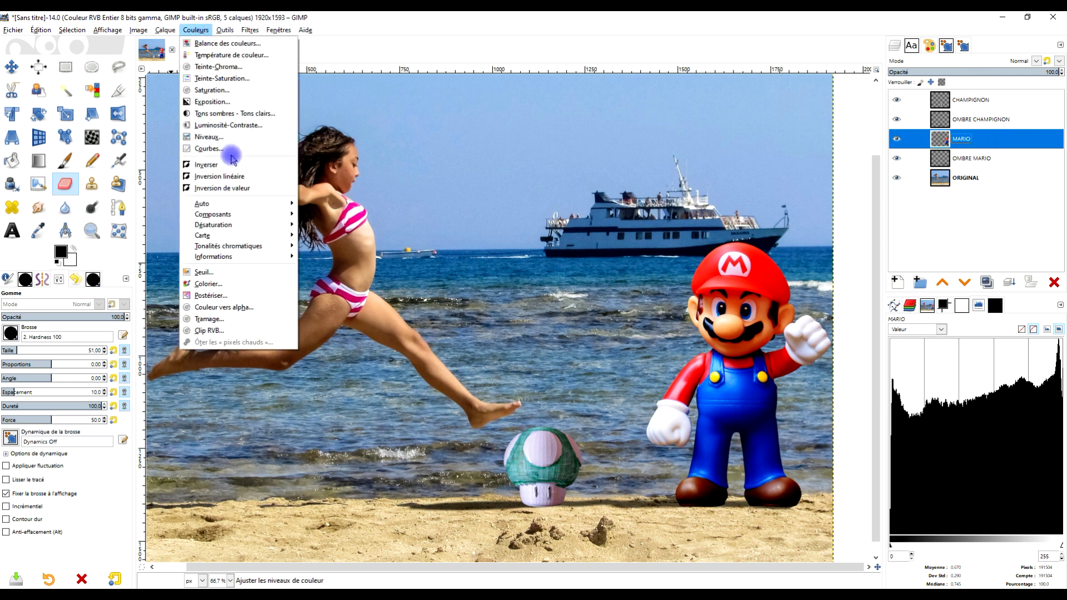
click(252, 83)
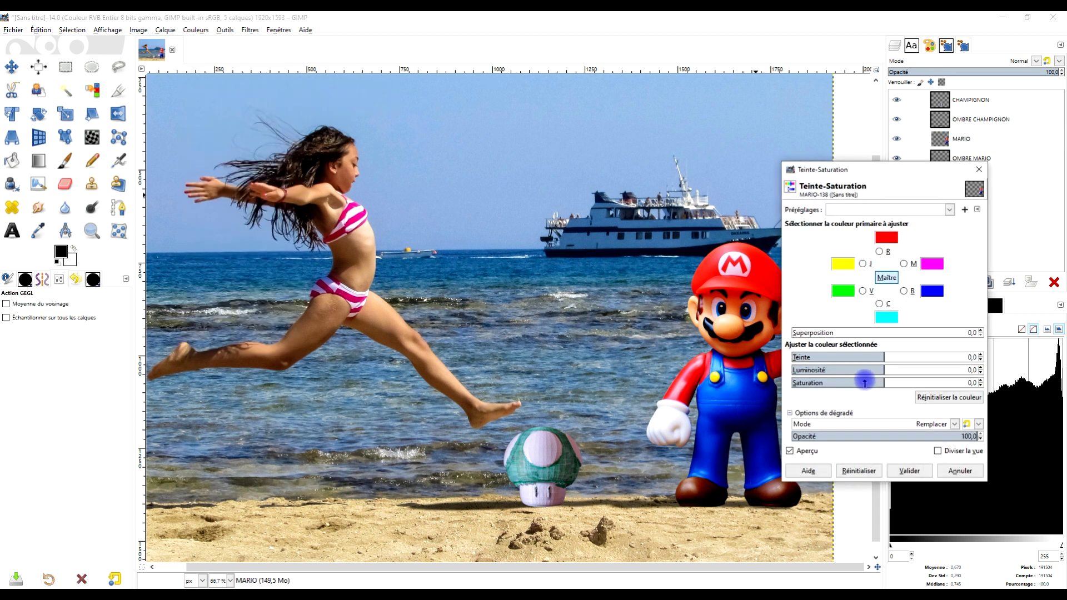
drag(865, 170, 929, 166)
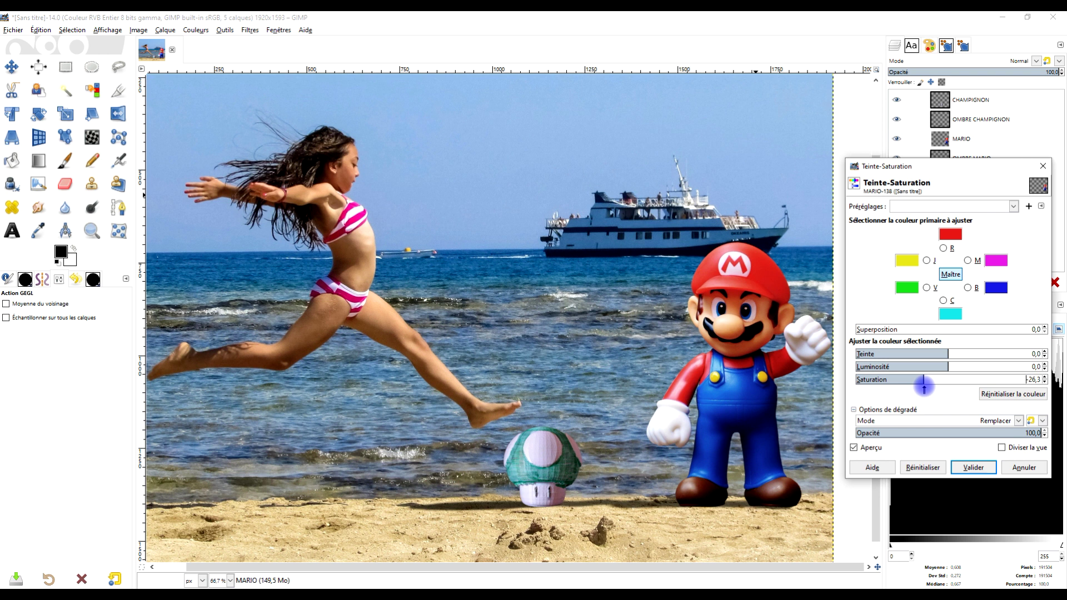
drag(922, 386, 943, 367)
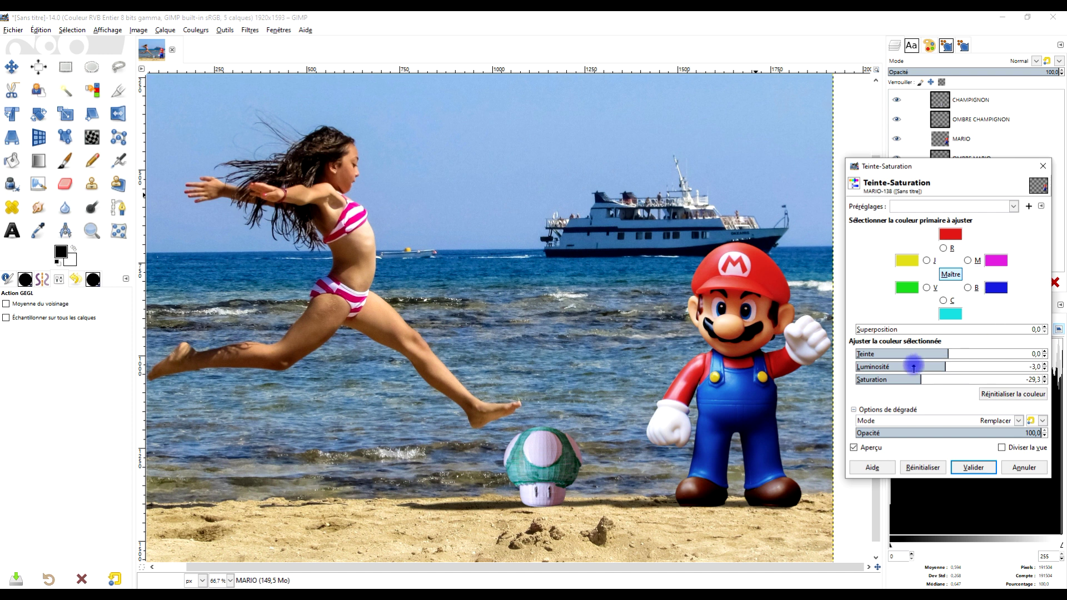
mouse_move(916, 379)
mouse_down()
mouse_move(902, 378)
mouse_move(917, 379)
mouse_up()
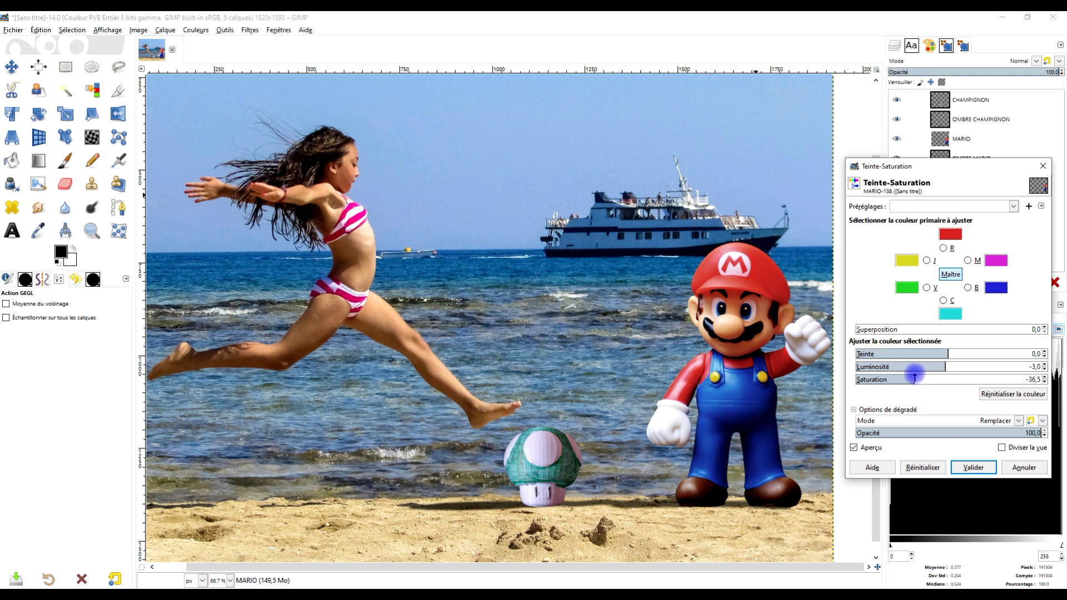
click(973, 467)
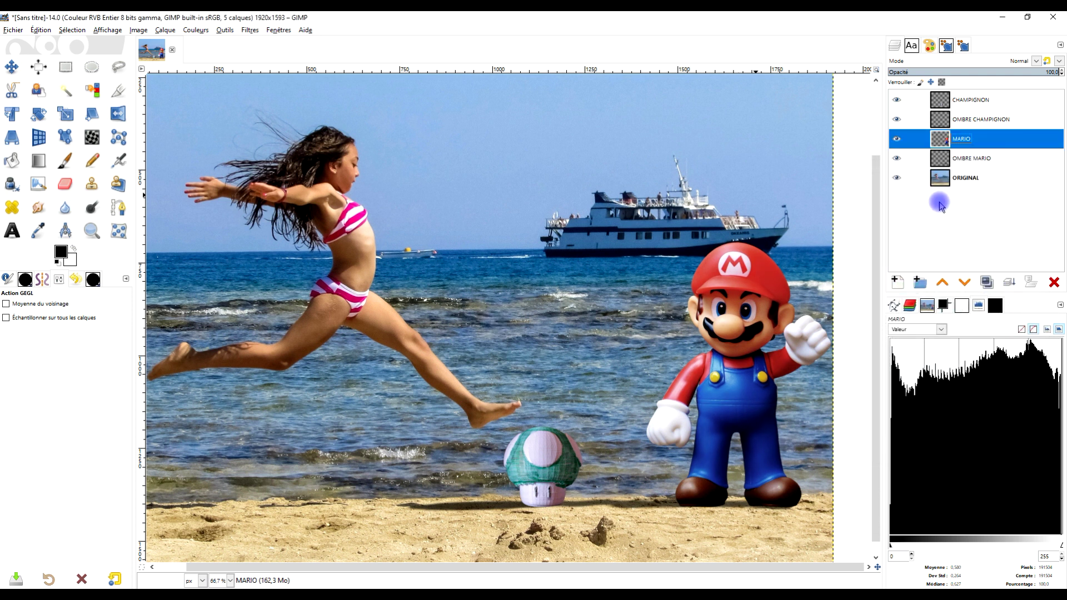
- Recolour the CHAMPIGNON layer with Hue-Saturation, setting hue to 41.0, lightness to -23.4 and saturation to 30.5
click(981, 103)
drag(677, 283, 647, 266)
click(196, 30)
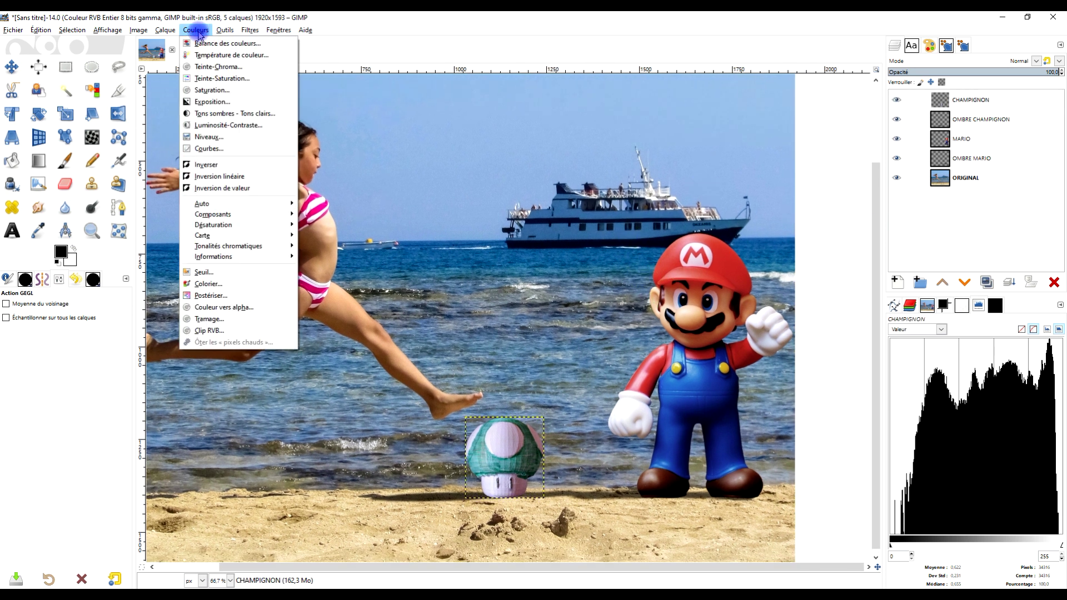
click(222, 79)
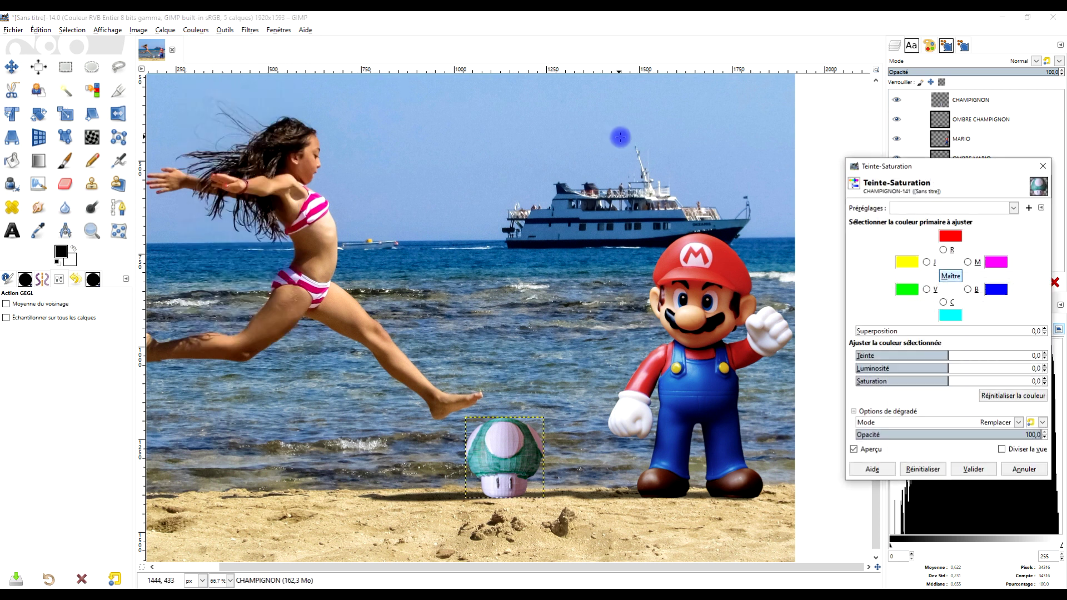
drag(950, 352, 928, 366)
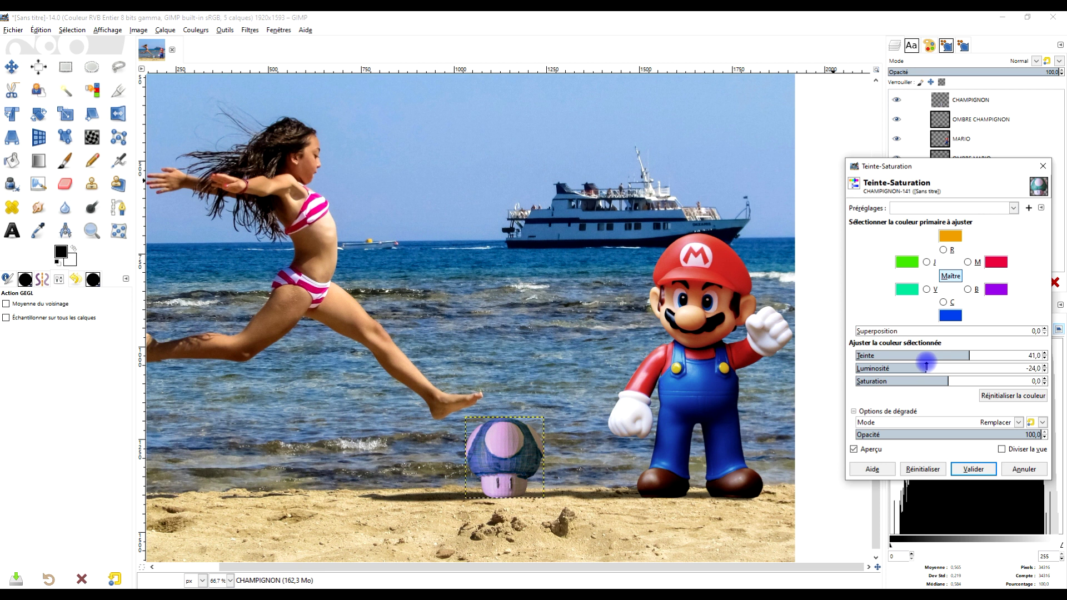
drag(946, 380, 969, 380)
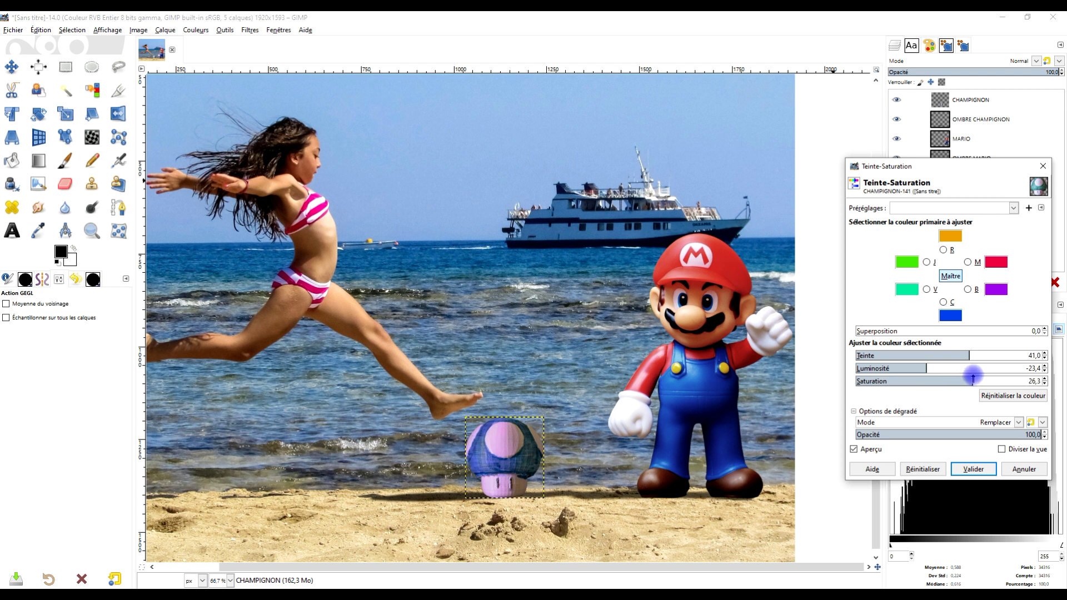
drag(951, 381, 974, 380)
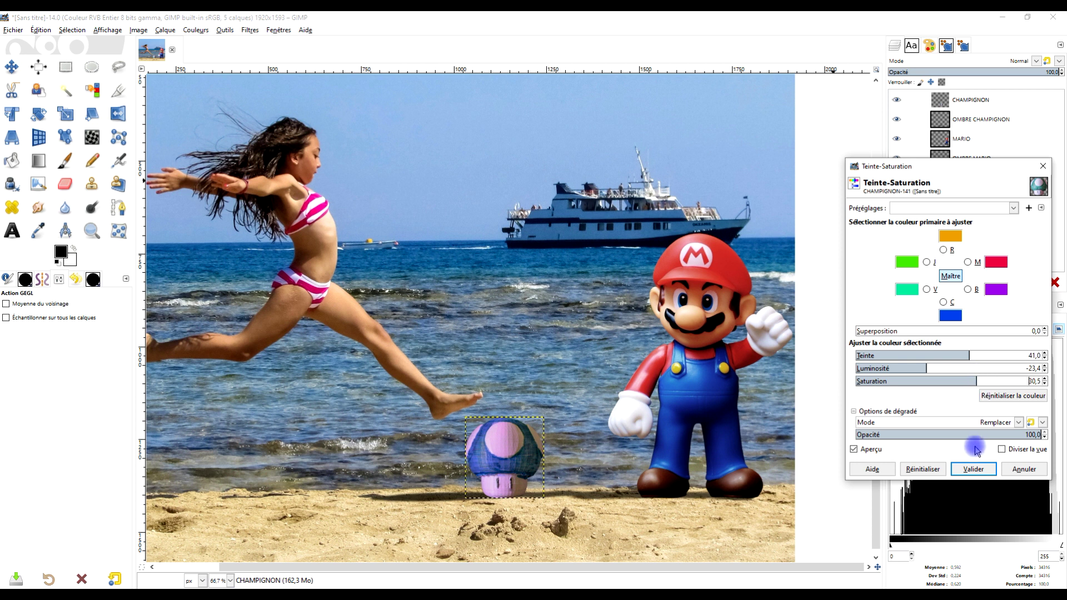
click(973, 468)
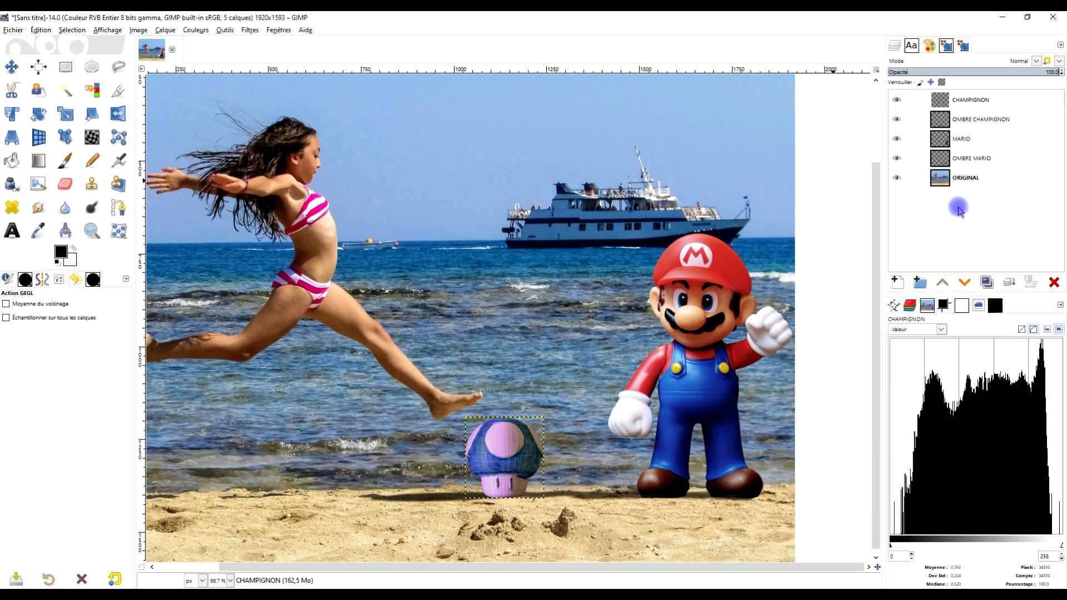
- Expand the CHAMPIGNON and OMBRE CHAMPIGNON layers to the image dimensions
right_click(940, 101)
click(903, 253)
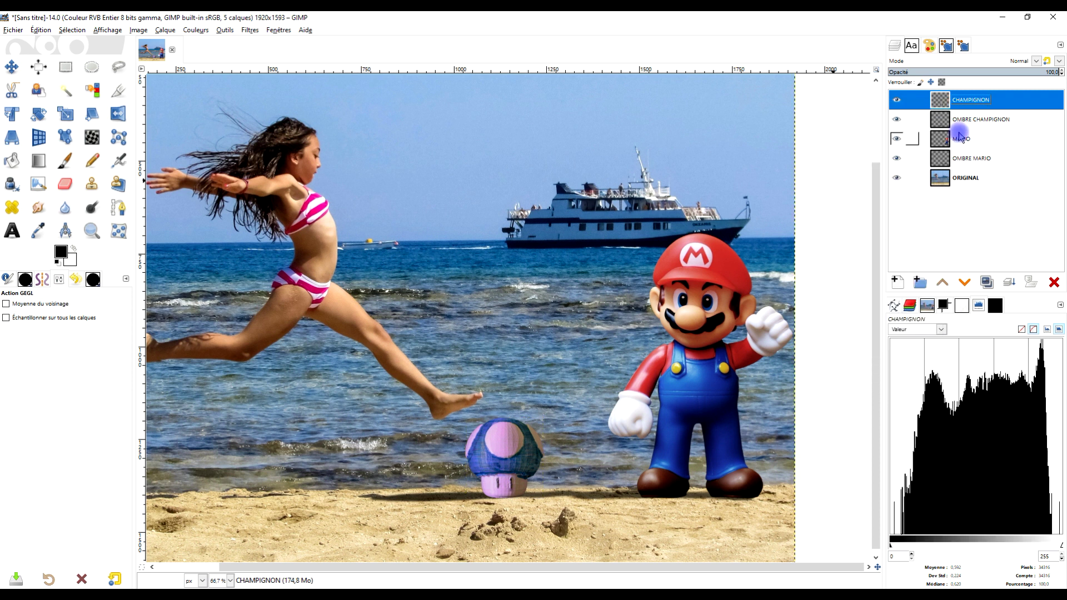
right_click(939, 119)
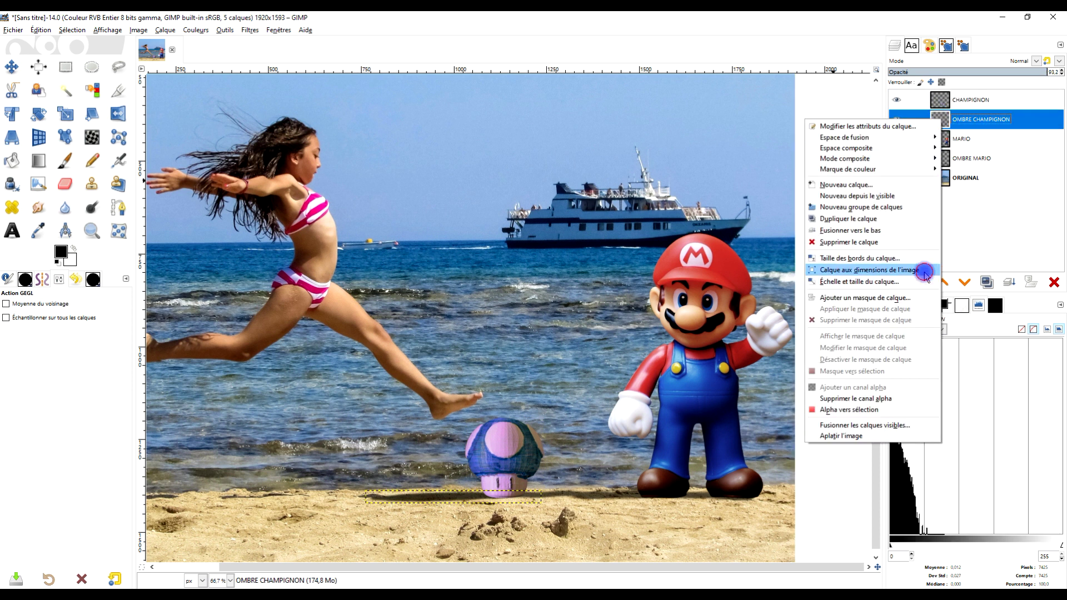
click(926, 269)
scroll(633, 316, down, 1)
mouse_move(630, 318)
mouse_down()
mouse_move(681, 396)
mouse_move(676, 356)
mouse_move(638, 336)
mouse_up()
scroll(680, 394, up, 1)
scroll(675, 396, down, 1)
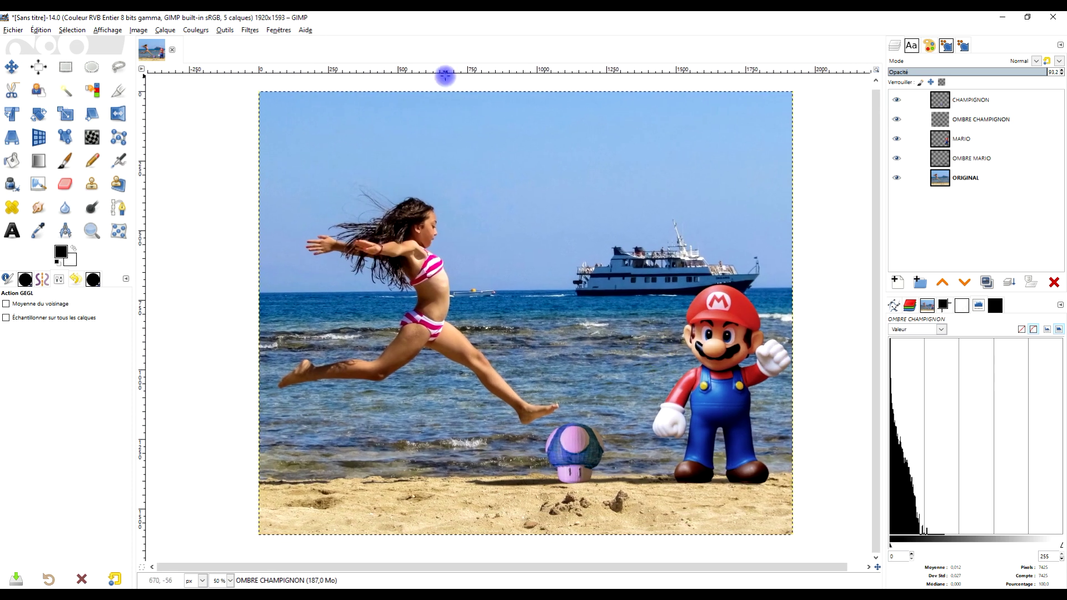
click(65, 113)
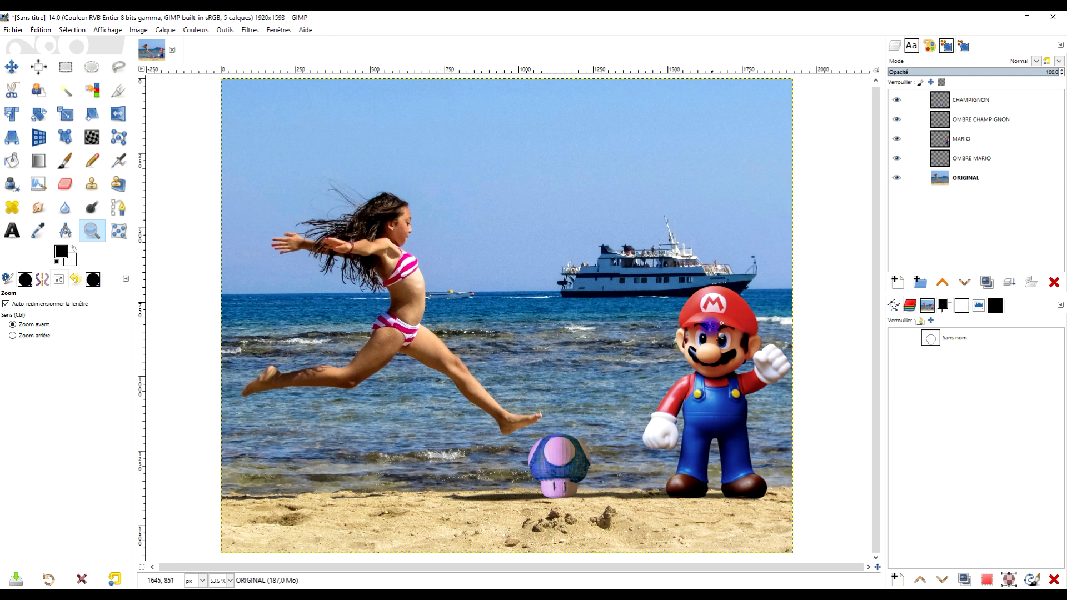
- Create a transparent layer named assombrir directly above the MARIO layer
click(939, 139)
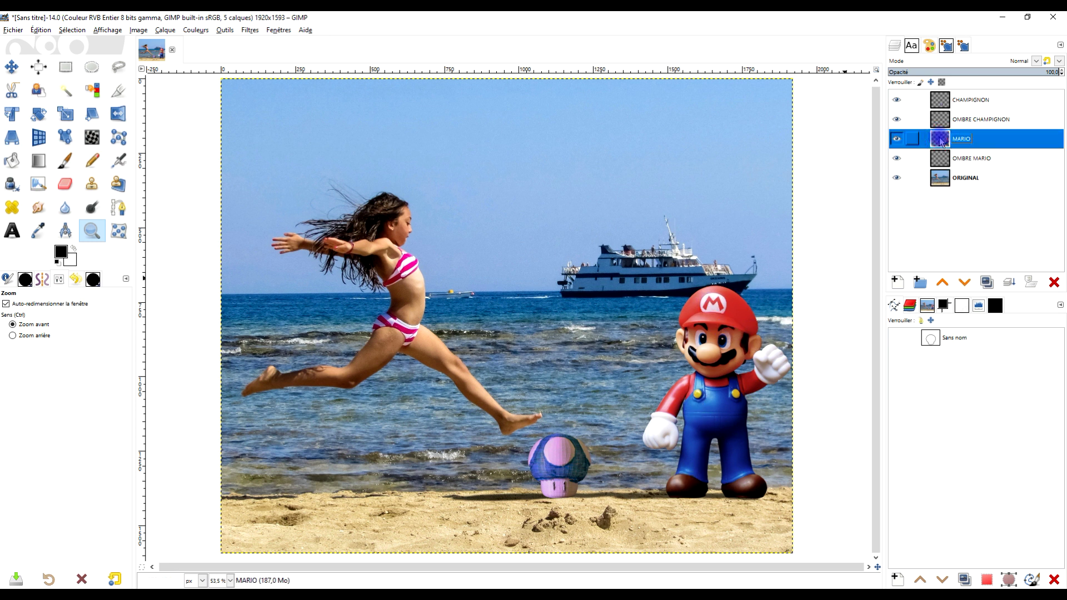
click(896, 284)
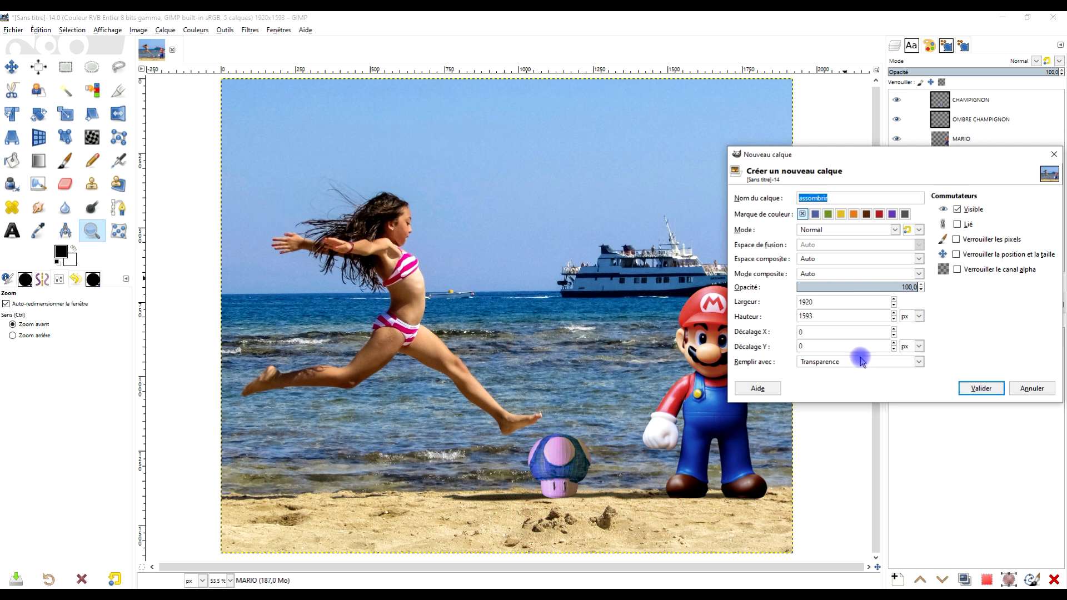
click(833, 362)
click(834, 411)
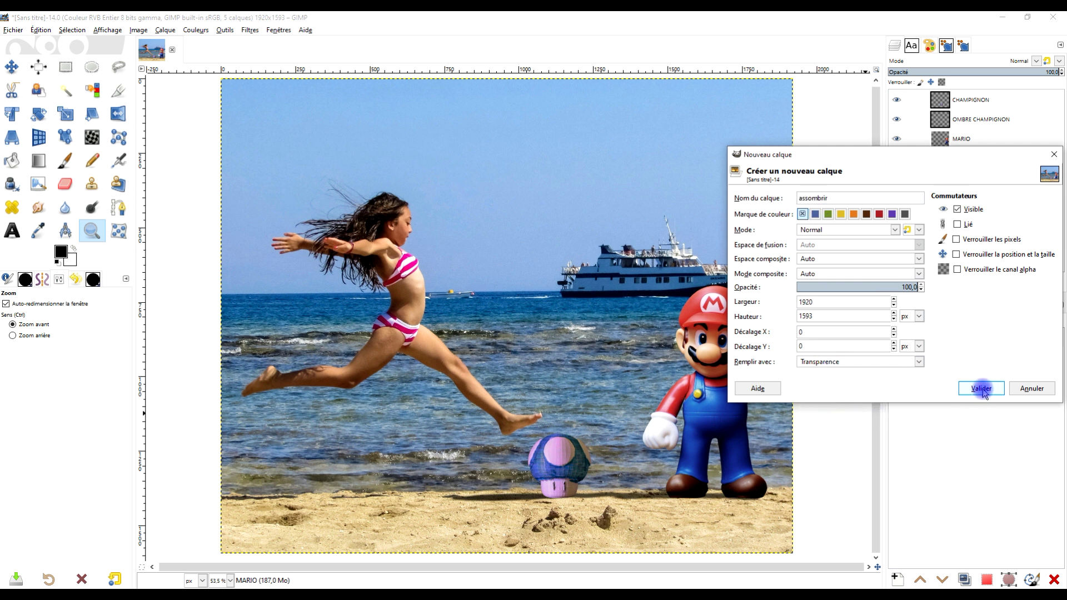
click(979, 388)
- Load the MARIO layer's alpha as a selection and activate the Paintbrush on the assombrir layer
right_click(946, 165)
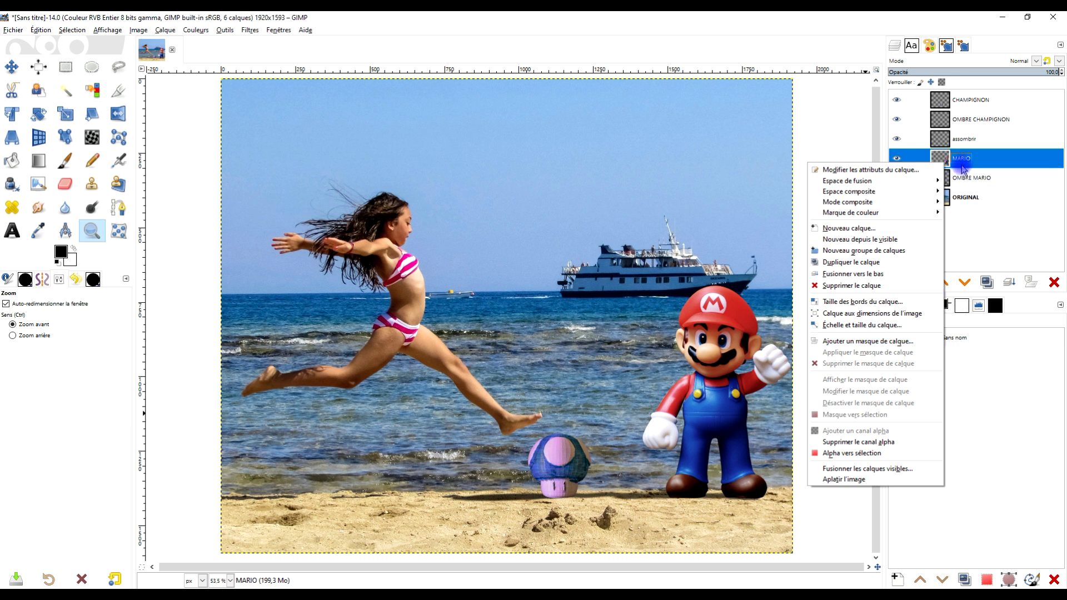
click(869, 453)
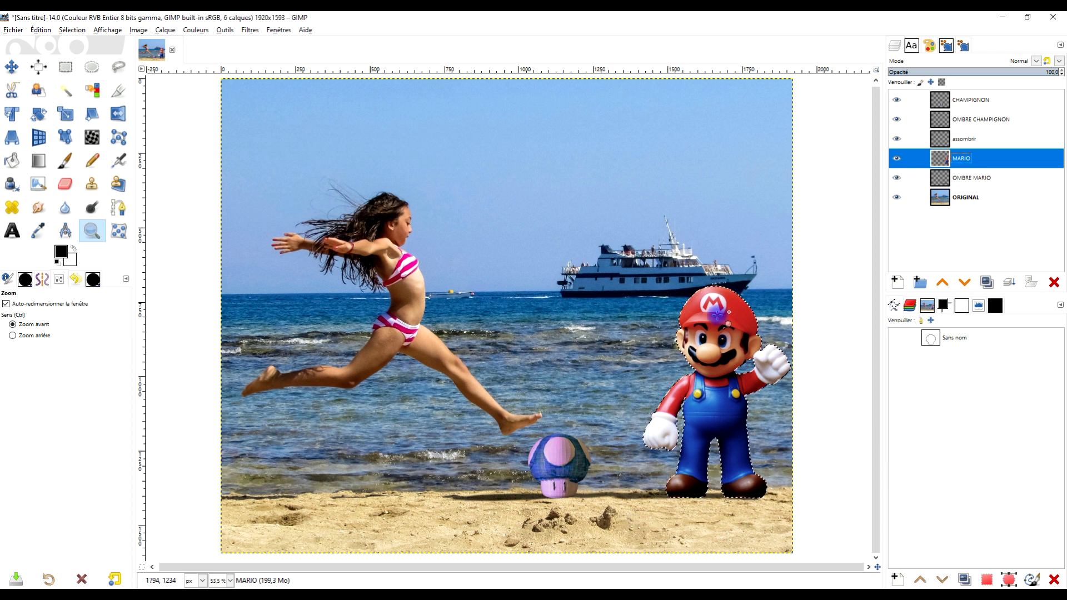
scroll(636, 352, up, 3)
scroll(636, 353, down, 2)
scroll(636, 353, up, 2)
click(974, 140)
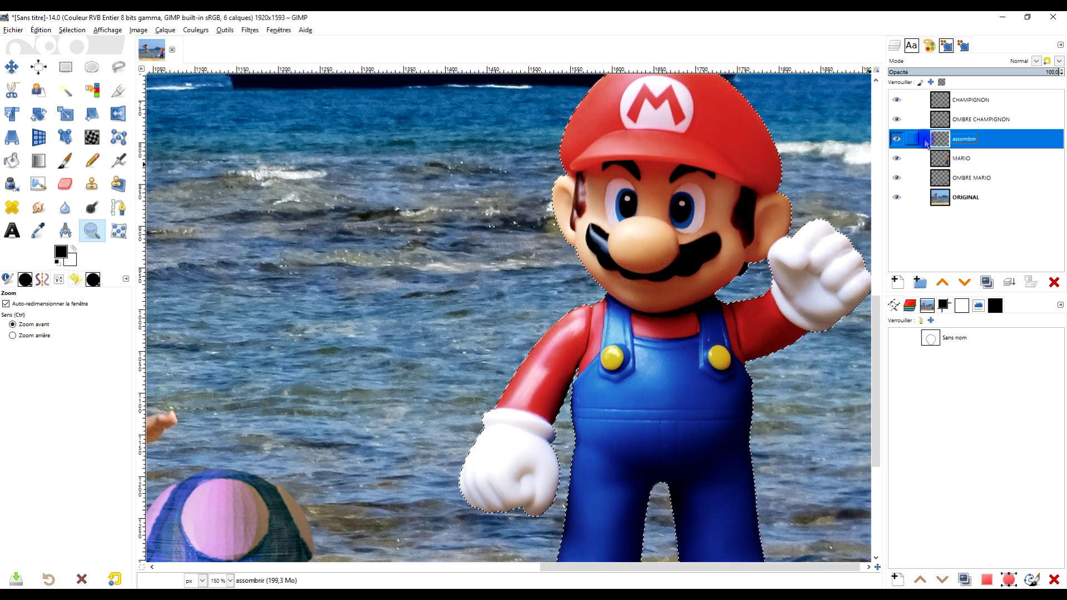
click(60, 168)
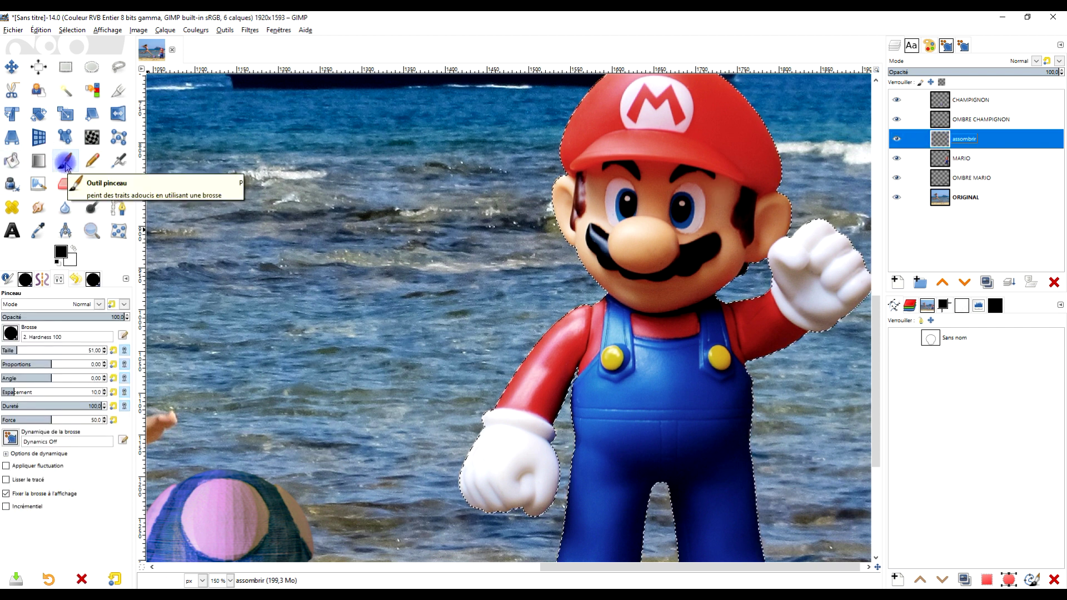
click(63, 335)
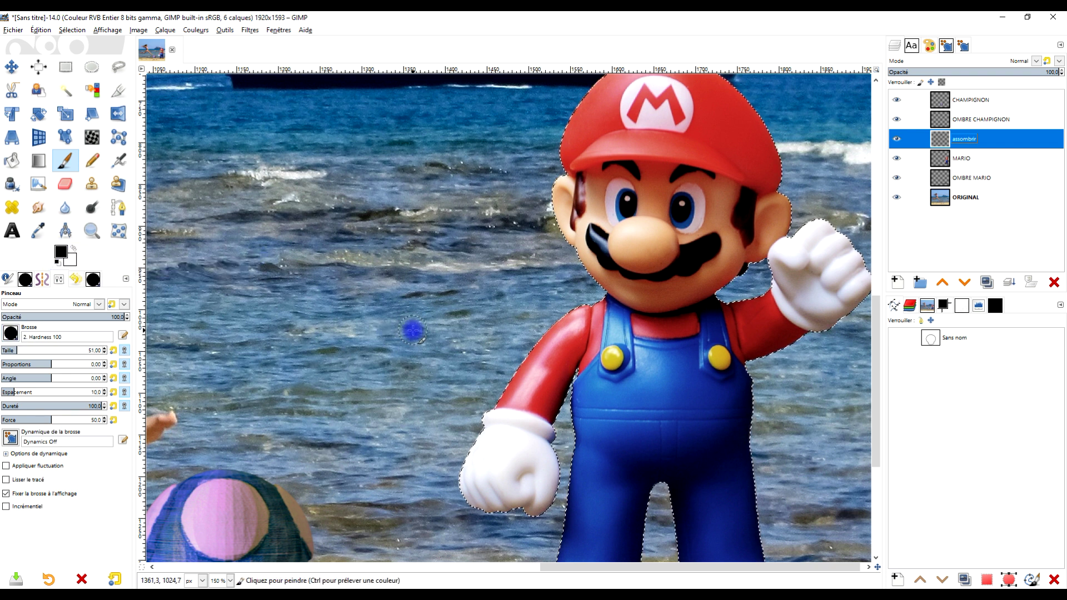
double_click(63, 337)
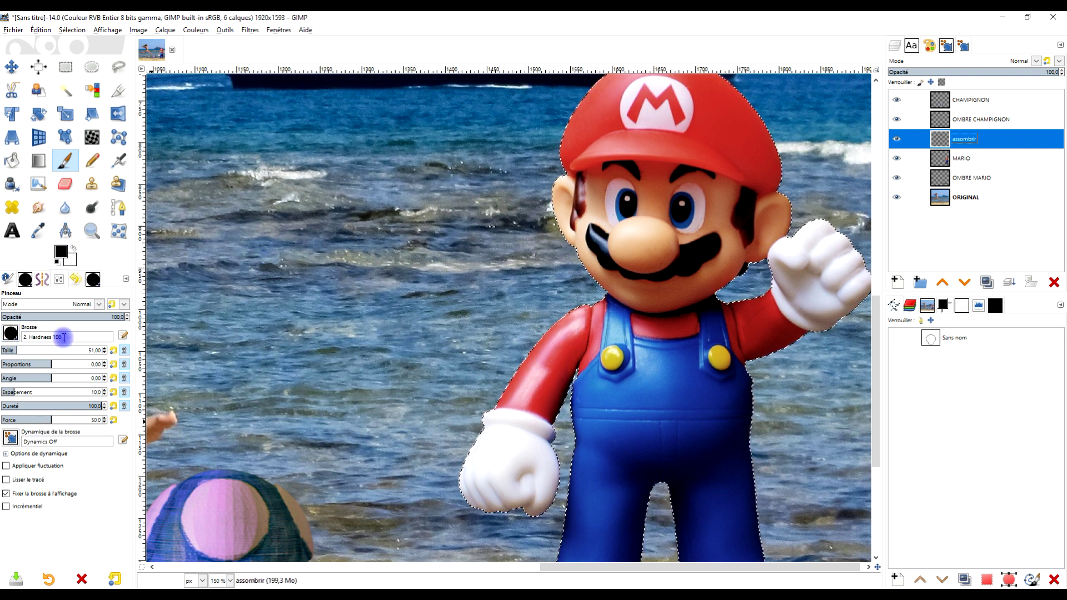
click(28, 350)
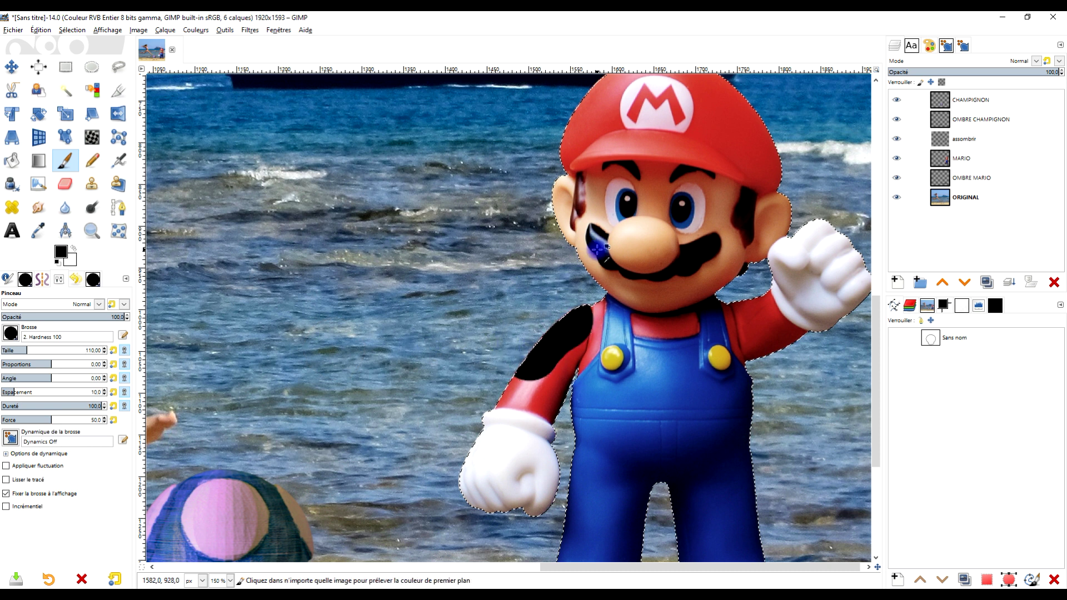
key(ctrl+z)
- Set the Paintbrush to 28.4 opacity with the soft Hardness 025 brush at size 180
click(36, 316)
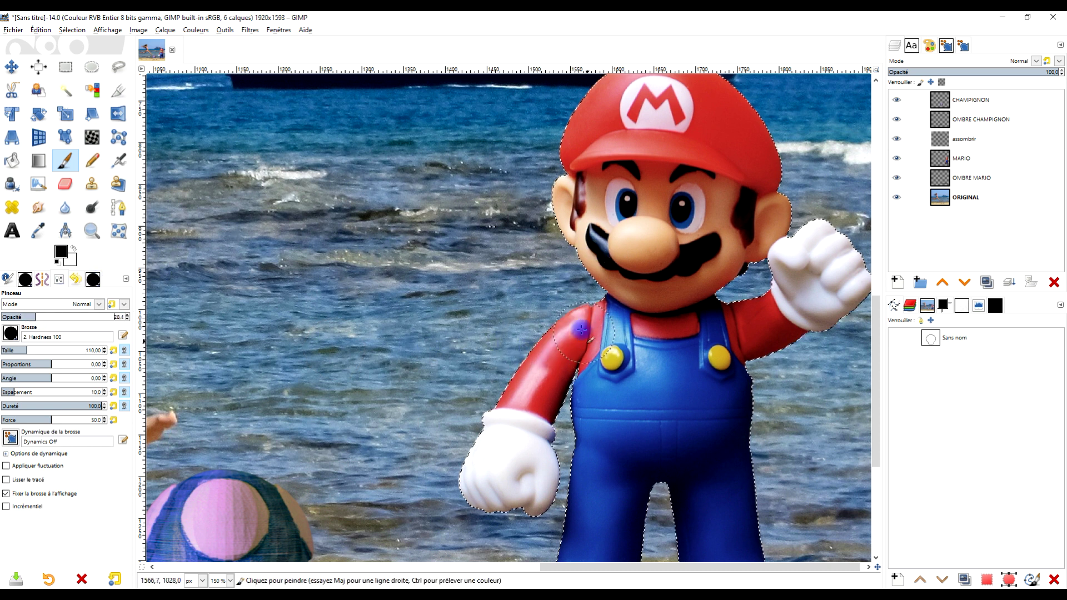
key(ctrl+z)
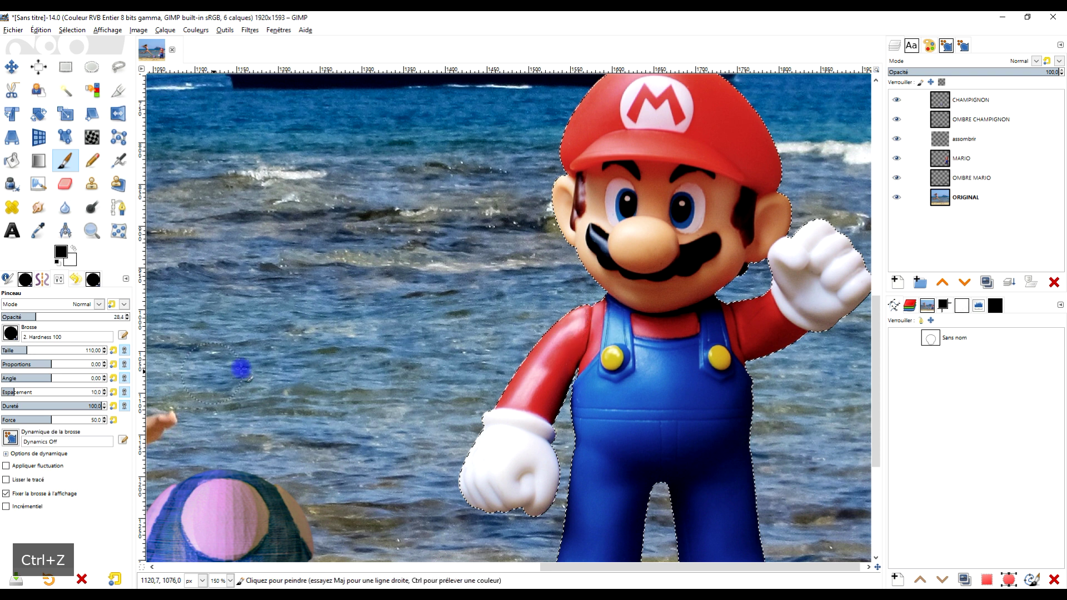
click(11, 333)
click(11, 366)
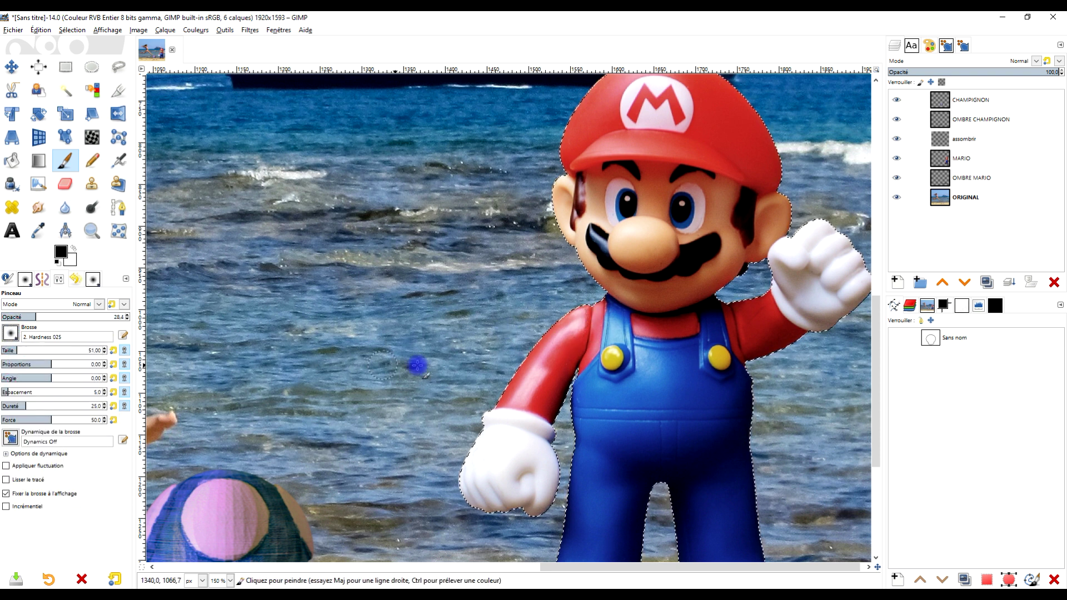
click(35, 350)
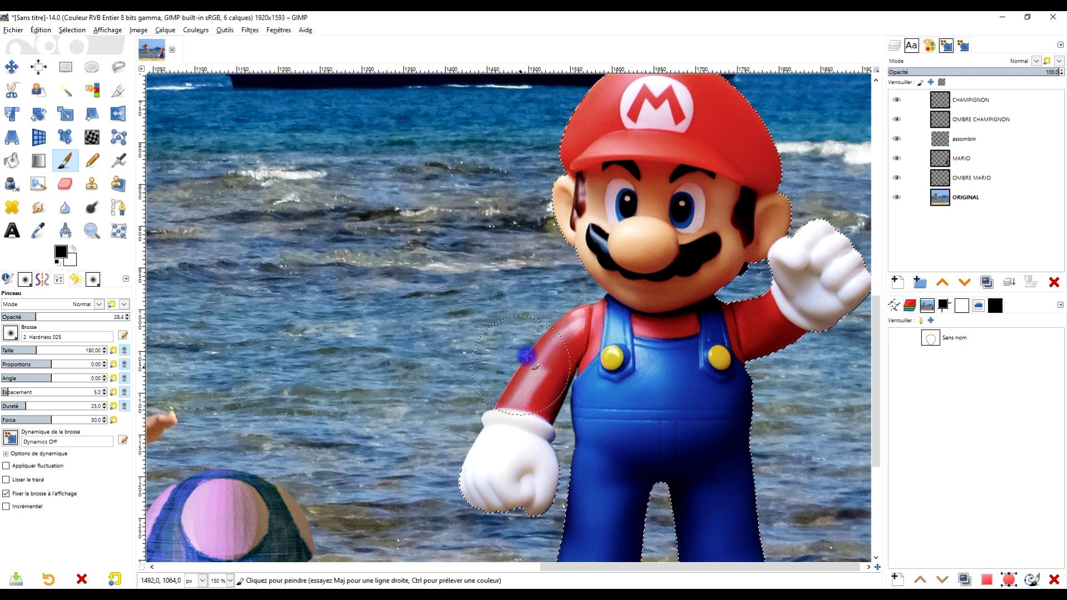
- Darken Mario's lowered arm and glove with soft black strokes on the assombrir layer, undoing the stroke near his ear
mouse_move(498, 411)
mouse_down()
mouse_move(471, 441)
mouse_move(536, 401)
mouse_up()
mouse_move(577, 222)
mouse_down()
mouse_move(562, 185)
mouse_move(574, 226)
mouse_up()
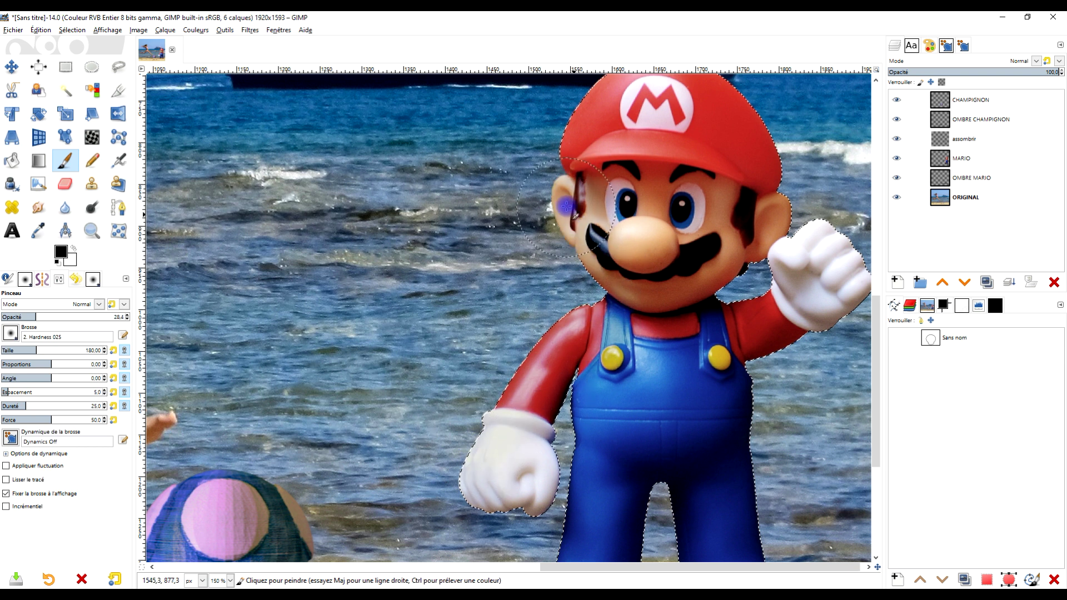
key(ctrl+z)
scroll(534, 306, down, 3)
mouse_move(534, 306)
mouse_down()
mouse_move(557, 314)
mouse_move(611, 227)
mouse_move(513, 302)
mouse_move(587, 293)
mouse_up()
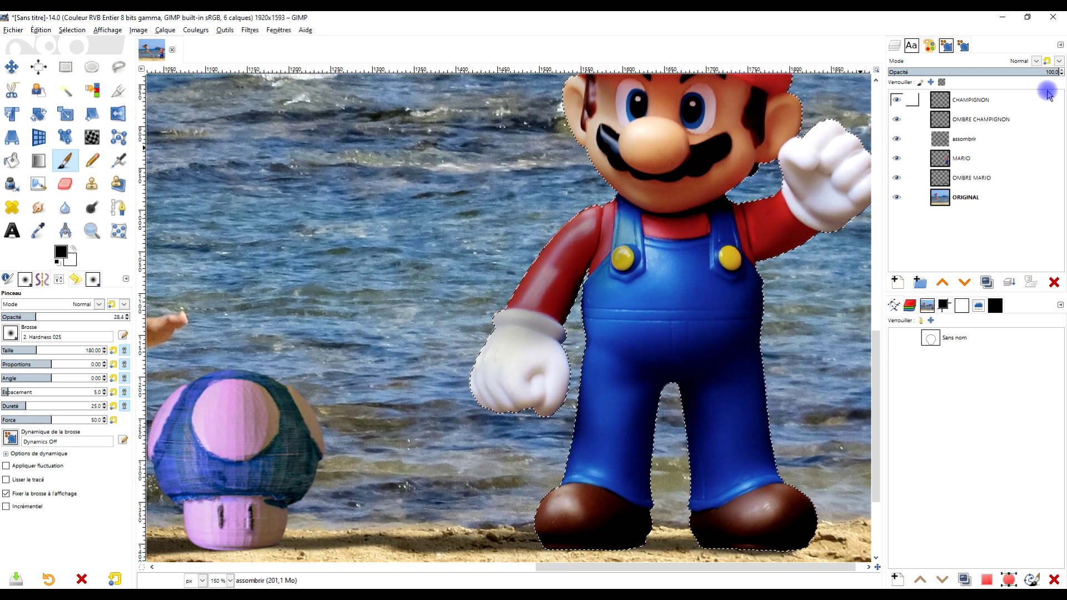
- Lower the assombrir layer's opacity to 77.6 and check the shading at 100% zoom
drag(1040, 71, 1021, 73)
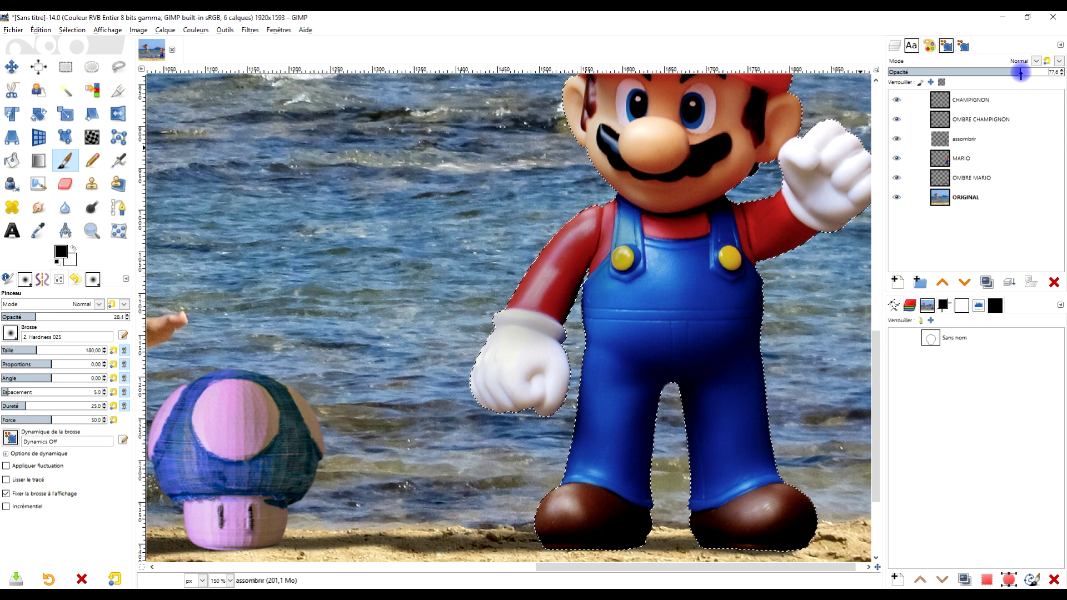
key(1)
scroll(787, 244, up, 3)
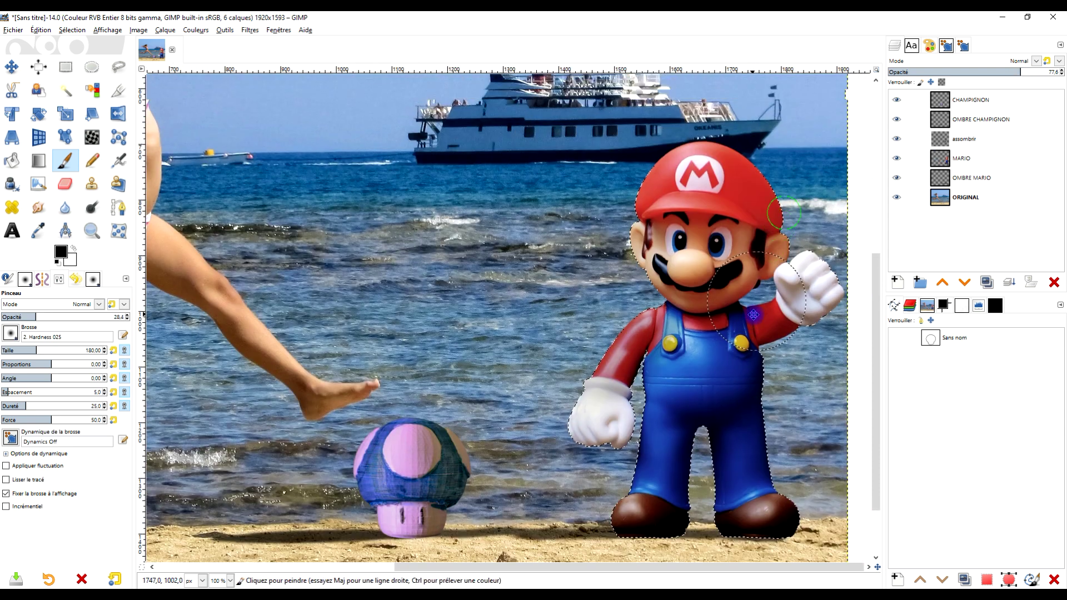
- Add a transparent layer above assombrir and name it éclaicir
click(991, 143)
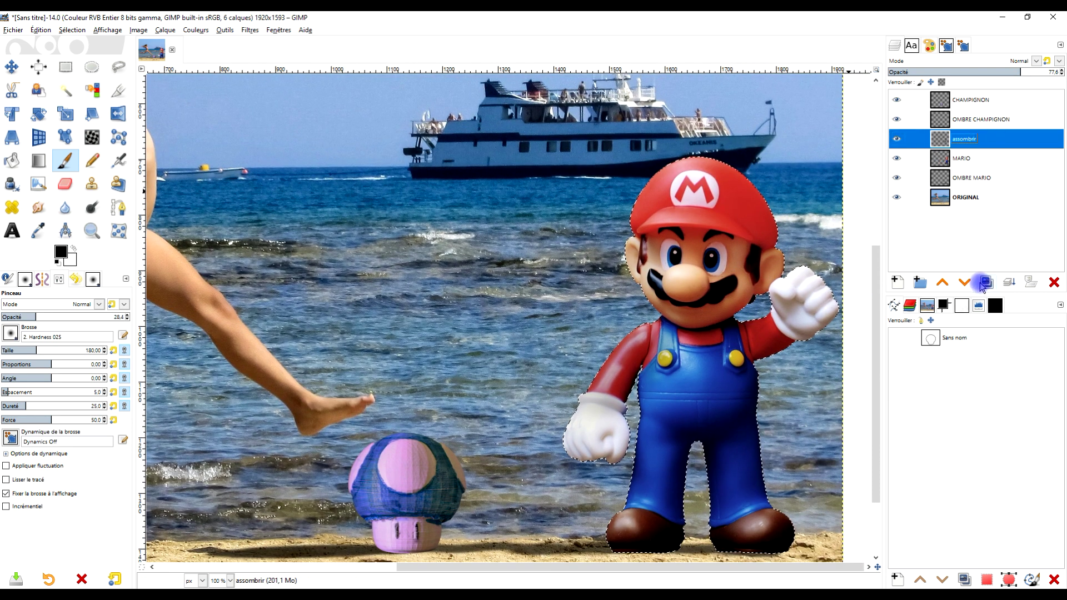
click(899, 282)
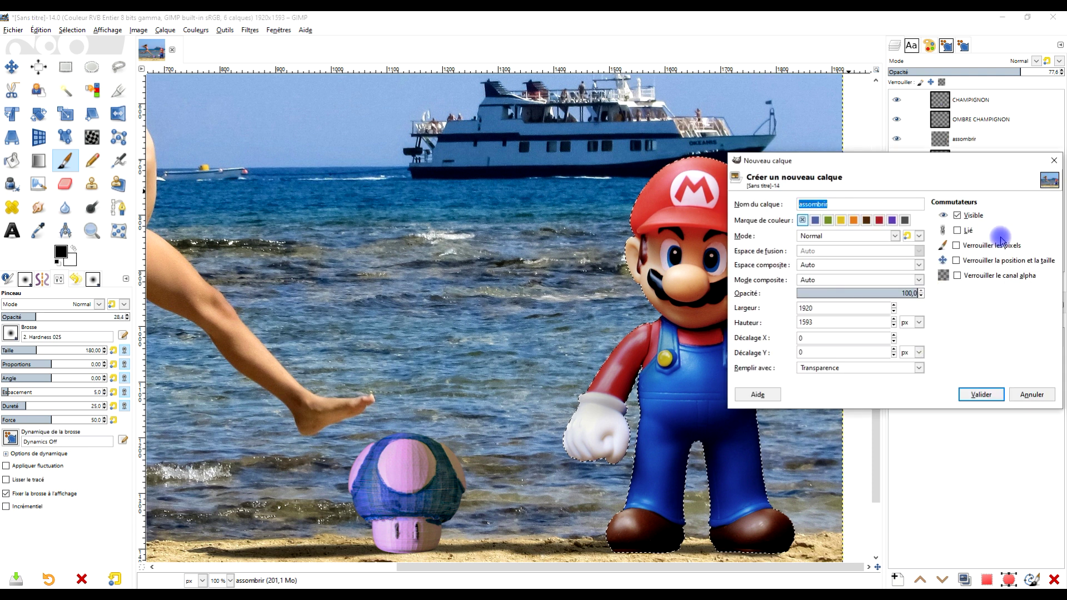
text(2CLAICIR)
key(Return)
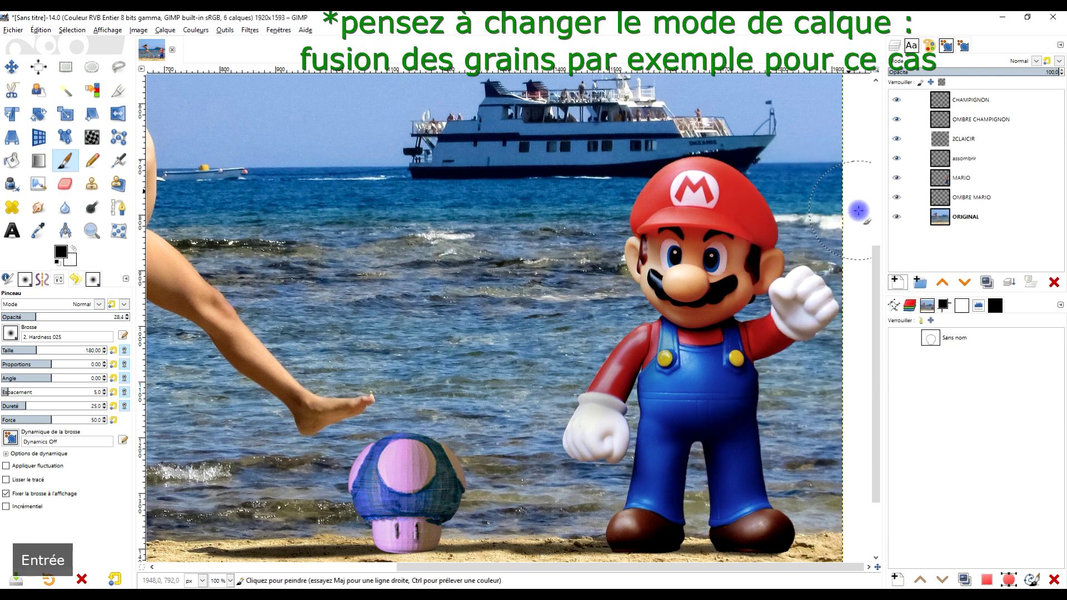
double_click(963, 138)
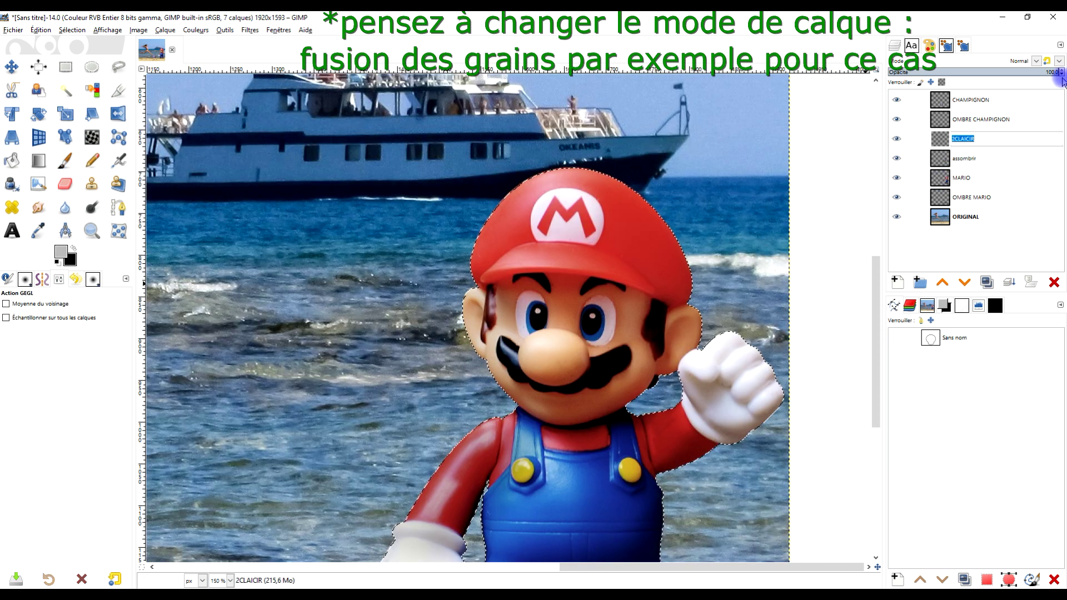
text(éclaicir)
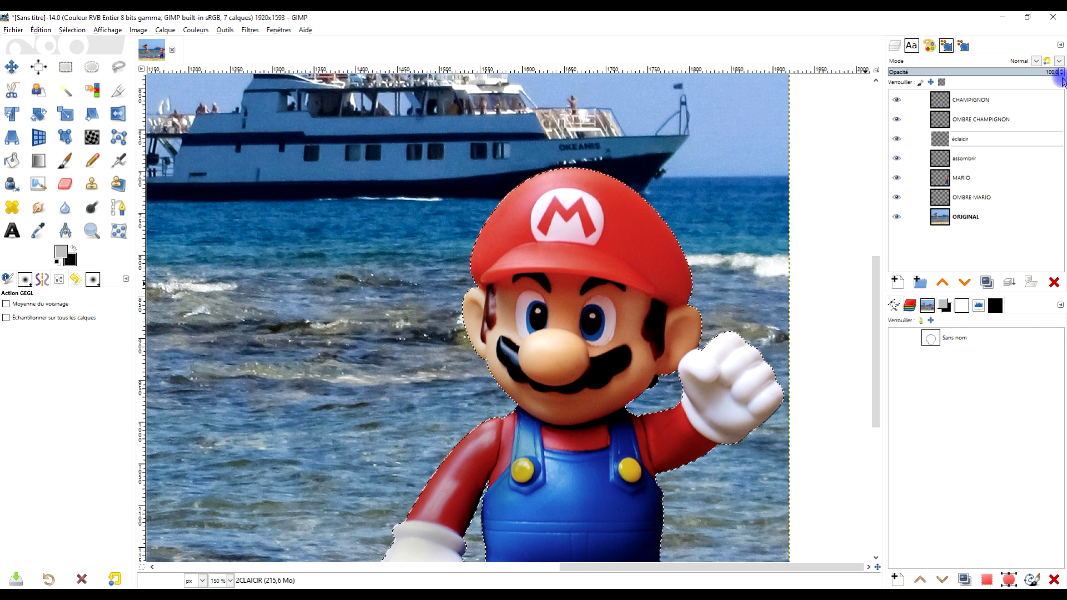
key(Return)
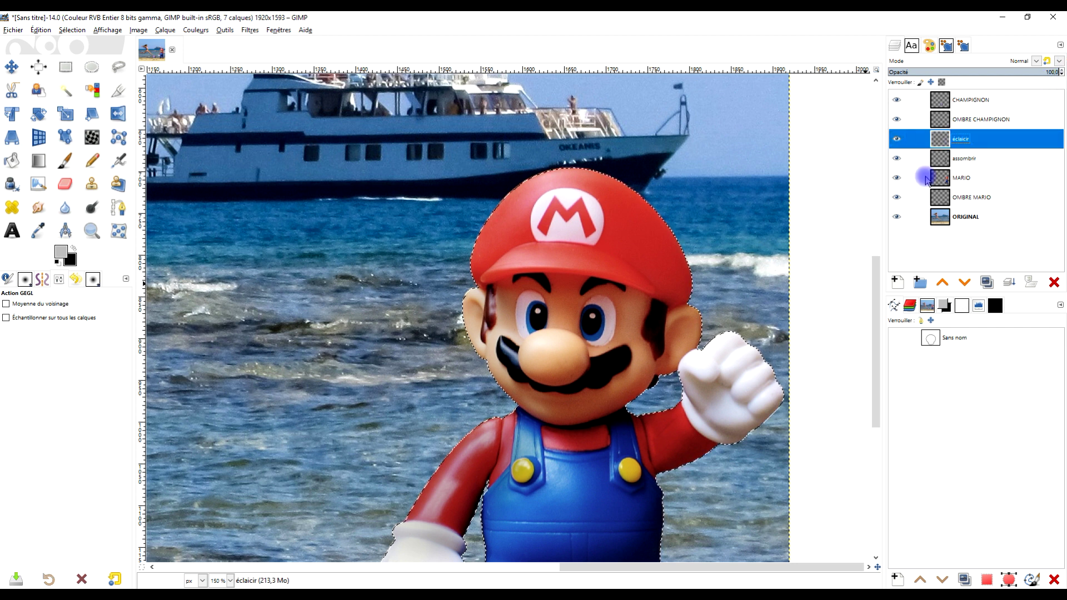
- Set the foreground colour to a slightly lighter neutral grey
click(61, 252)
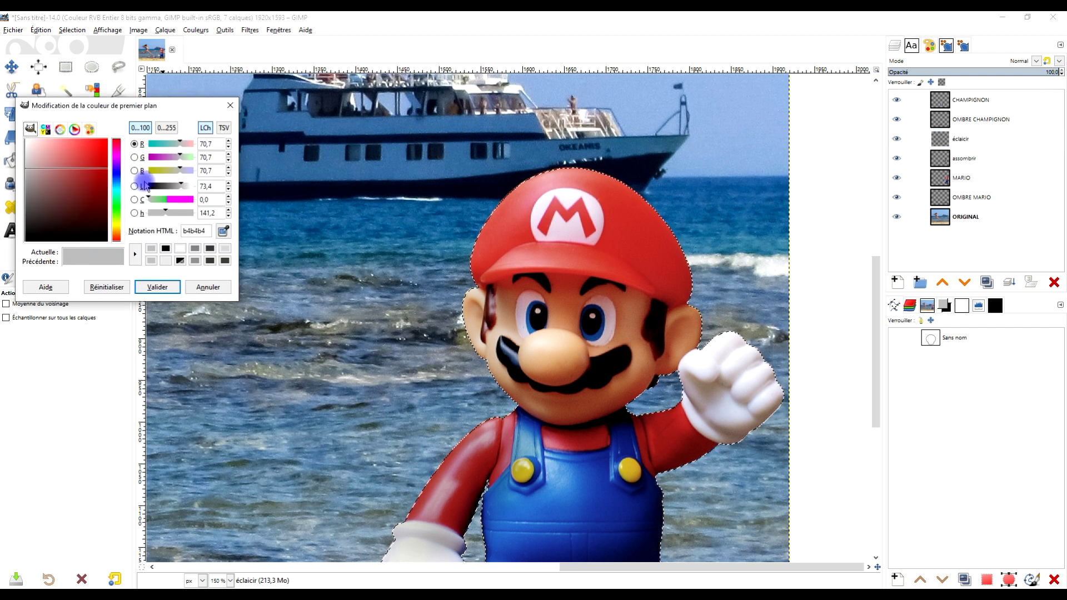
click(49, 169)
click(26, 164)
click(157, 286)
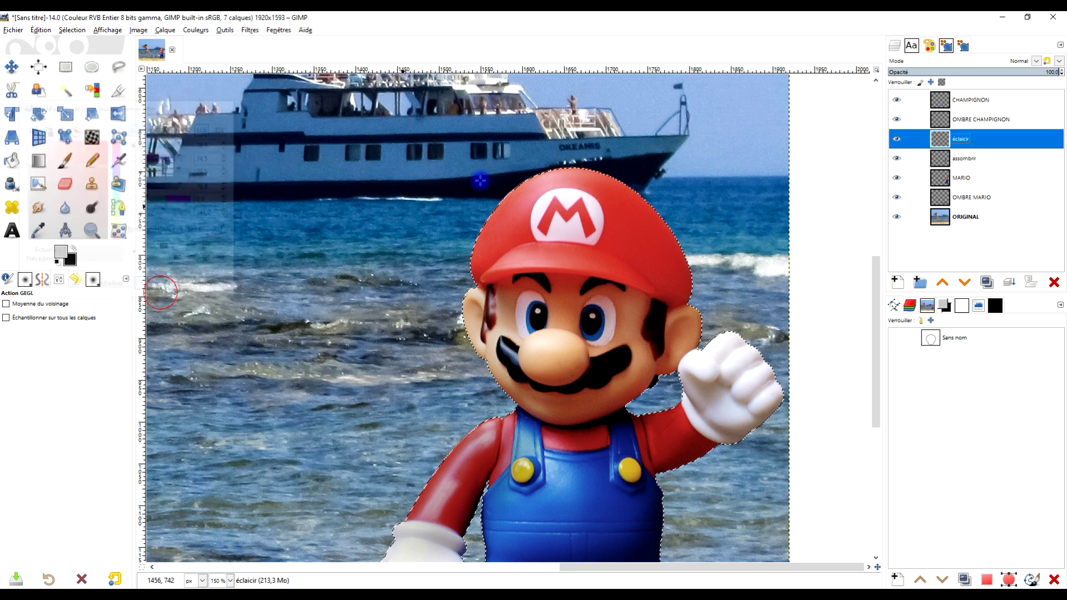
- Paint soft light grey along the cap's right edge with the Paintbrush and set the éclaicir layer's mode to Éclaircir
click(68, 164)
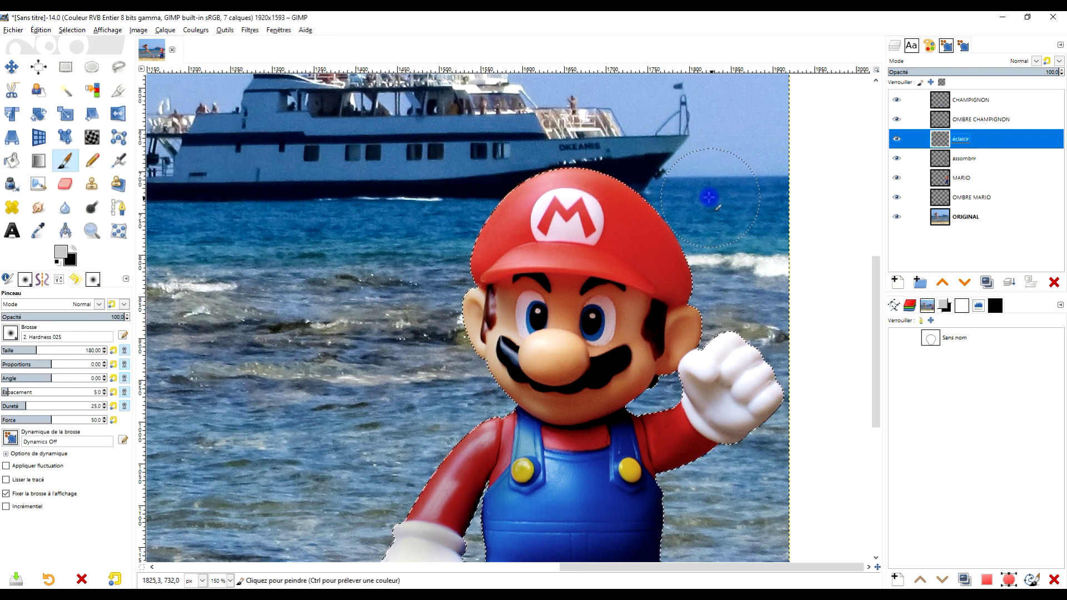
drag(679, 198, 688, 214)
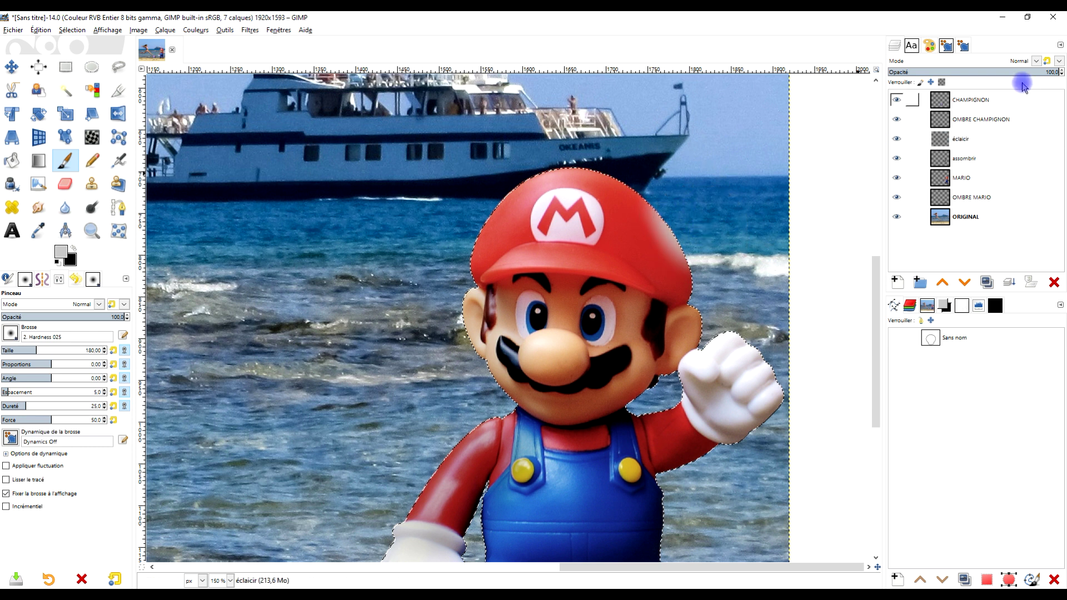
click(1028, 60)
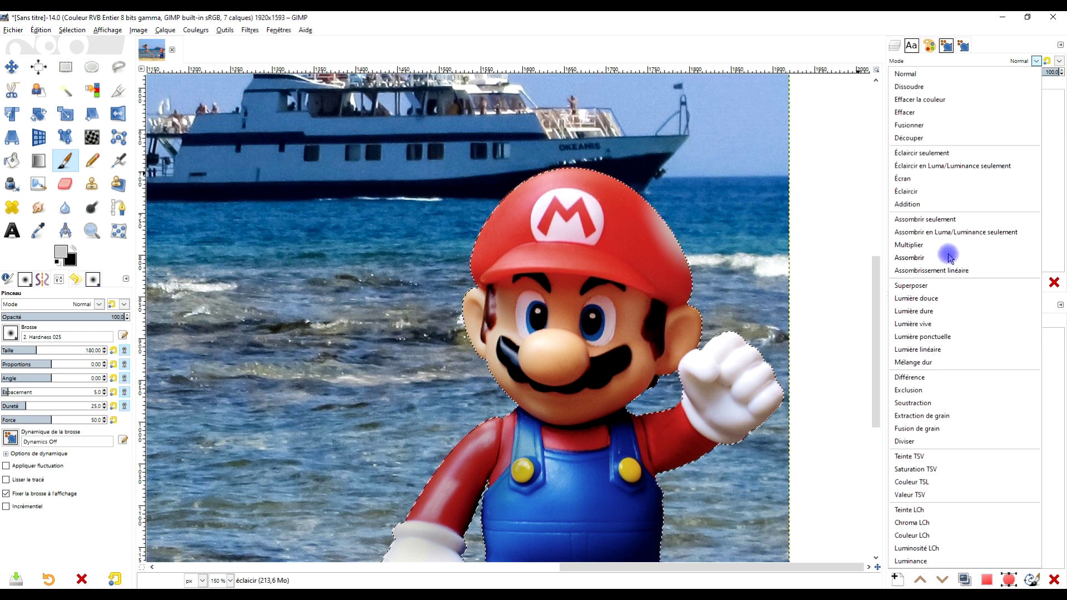
click(943, 192)
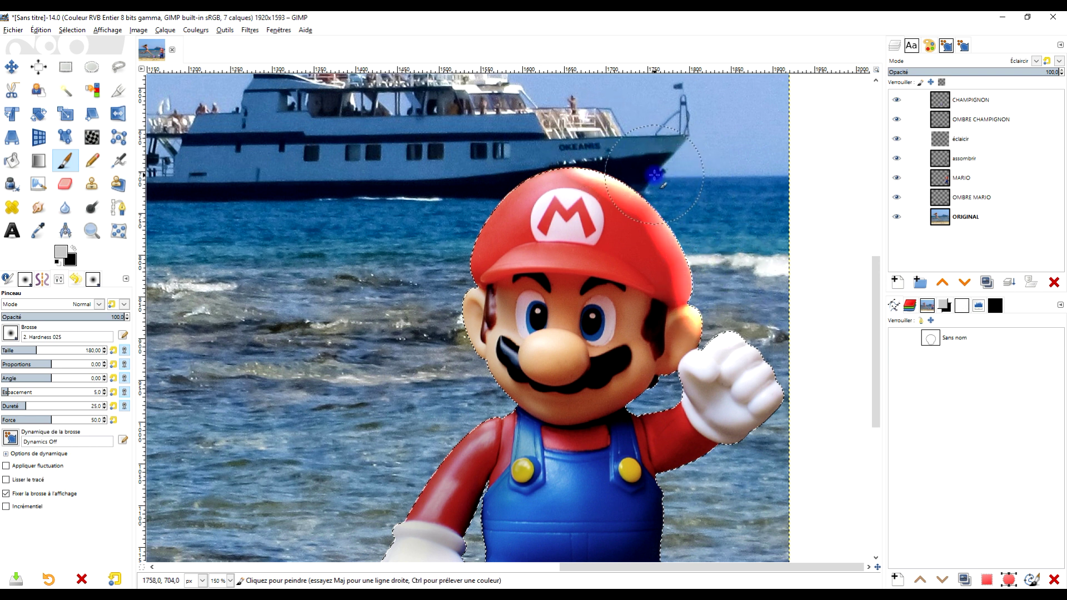
- Apply a Gaussian blur of 41.81 in X and Y to the éclaicir layer and remove the selection around Mario
click(250, 30)
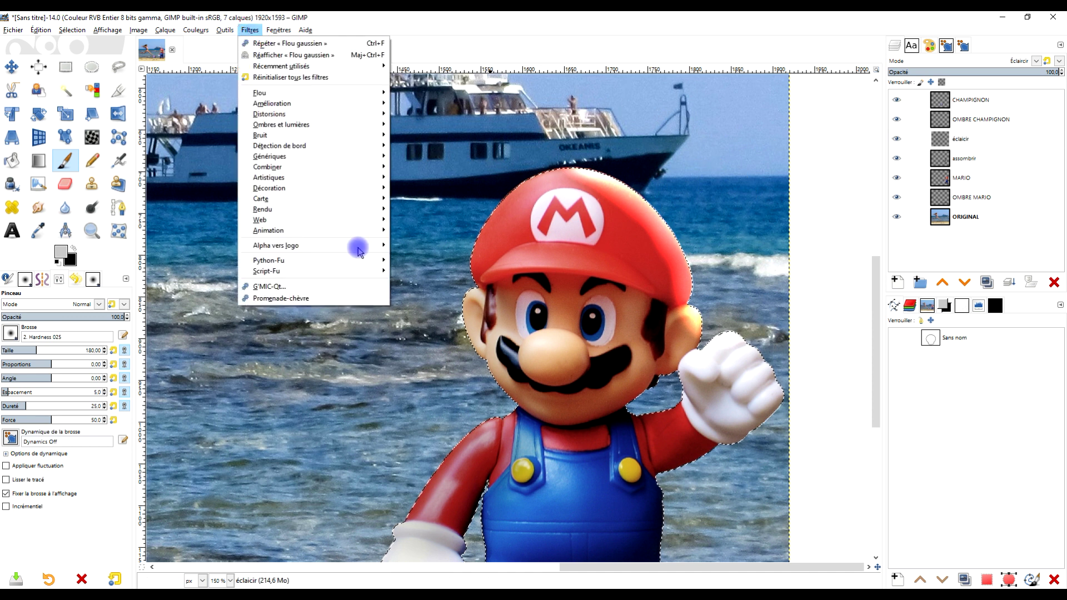
mouse_move(321, 97)
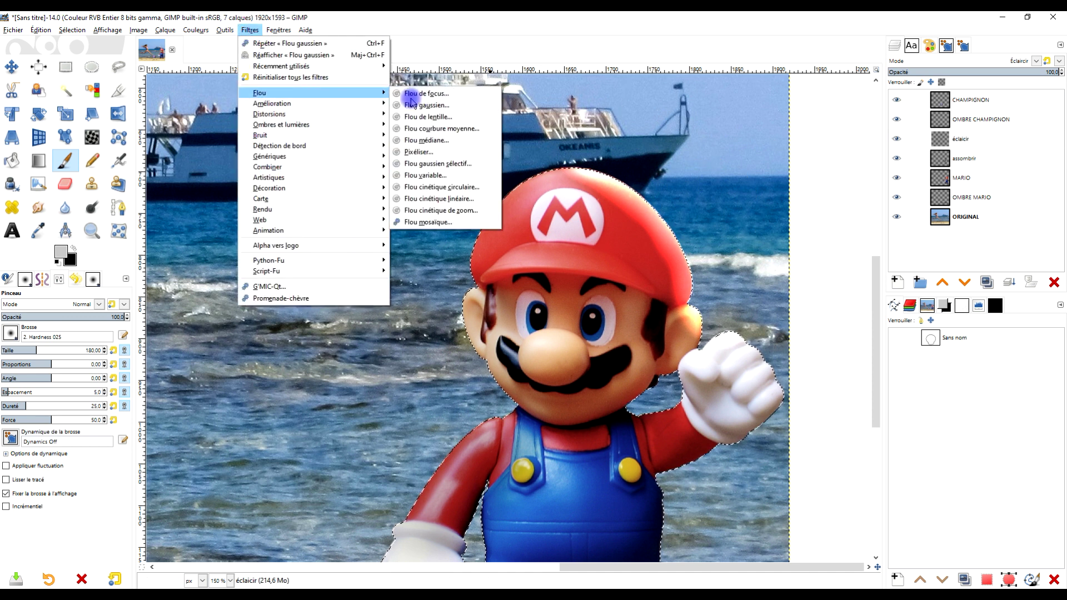
click(434, 106)
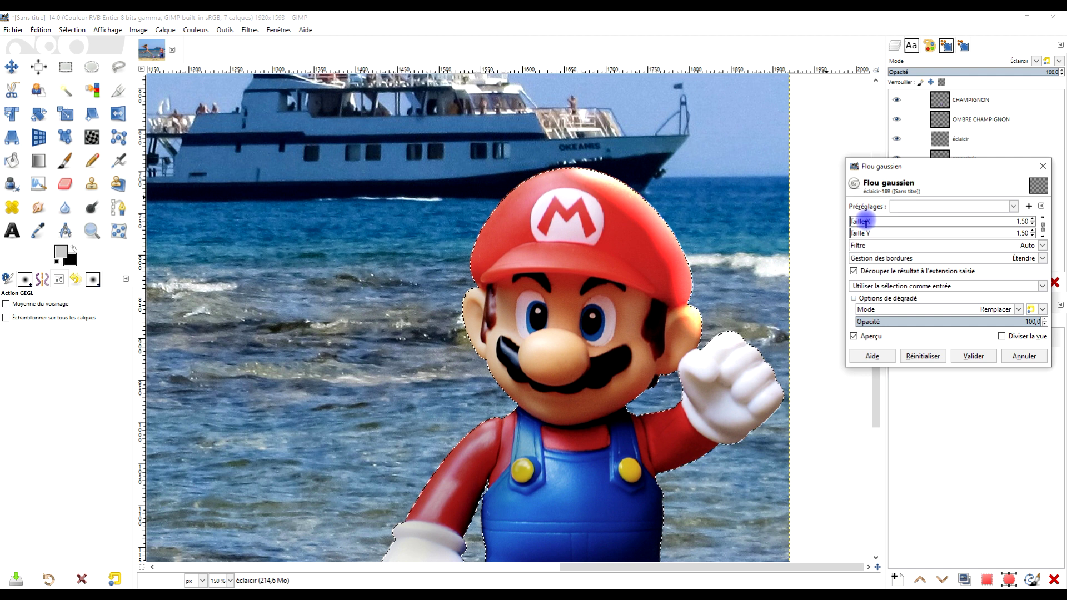
drag(866, 221, 874, 221)
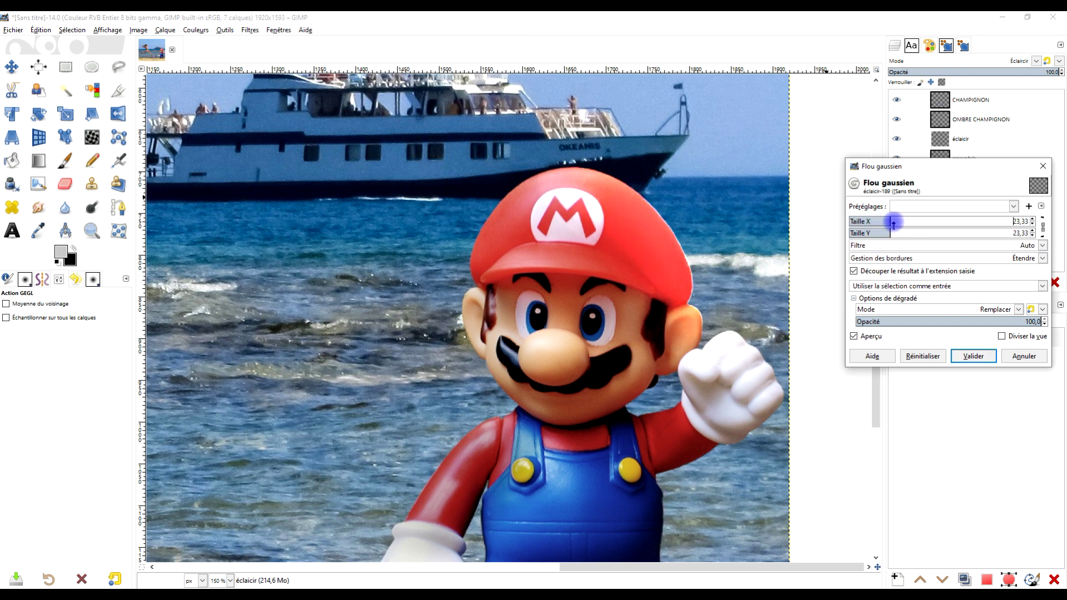
drag(916, 220, 923, 221)
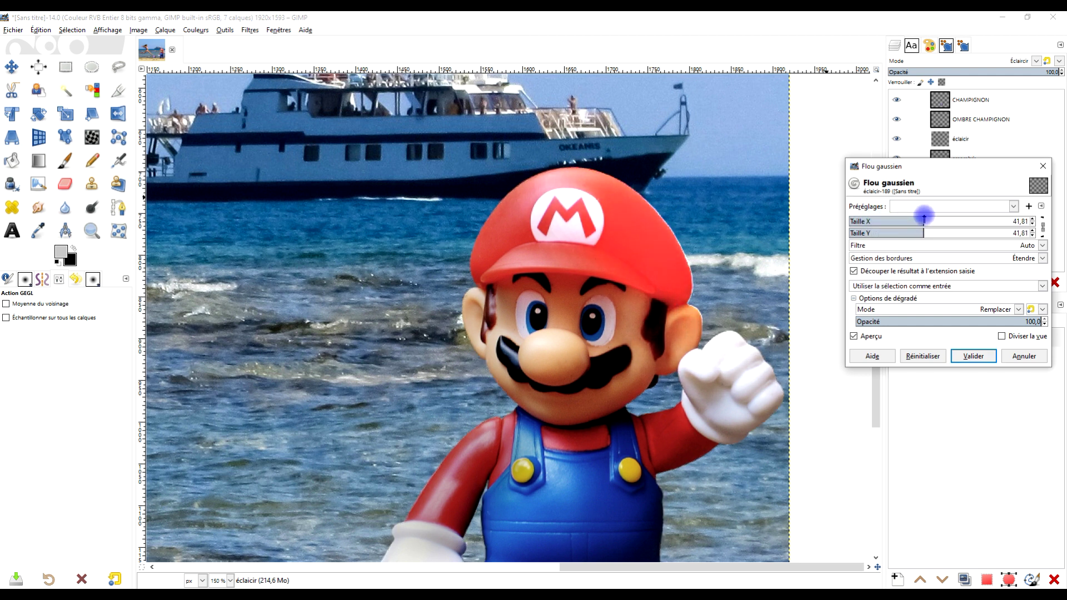
click(973, 354)
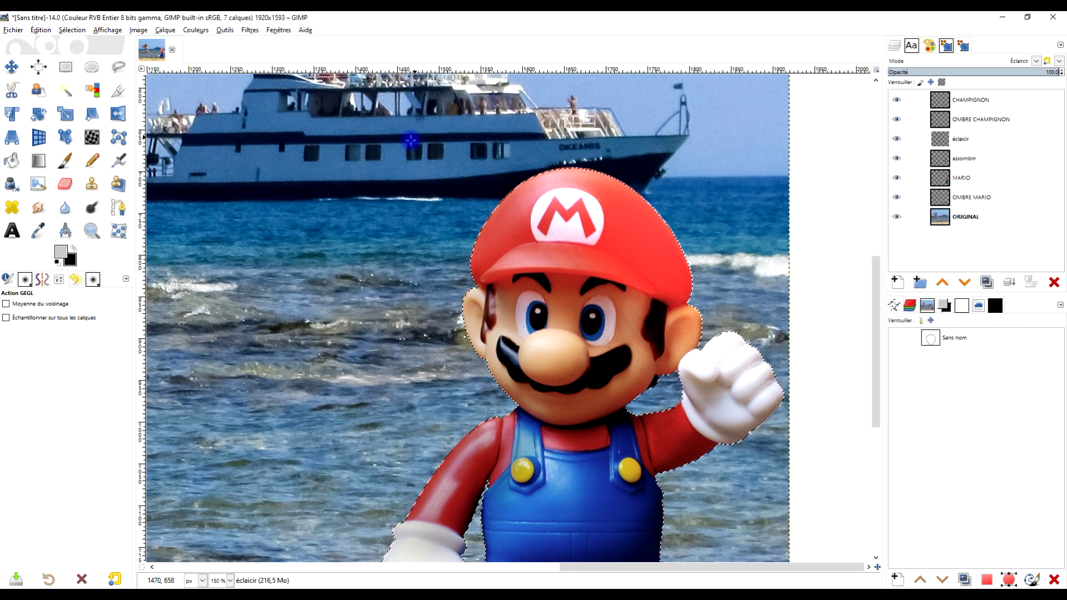
click(66, 66)
click(388, 145)
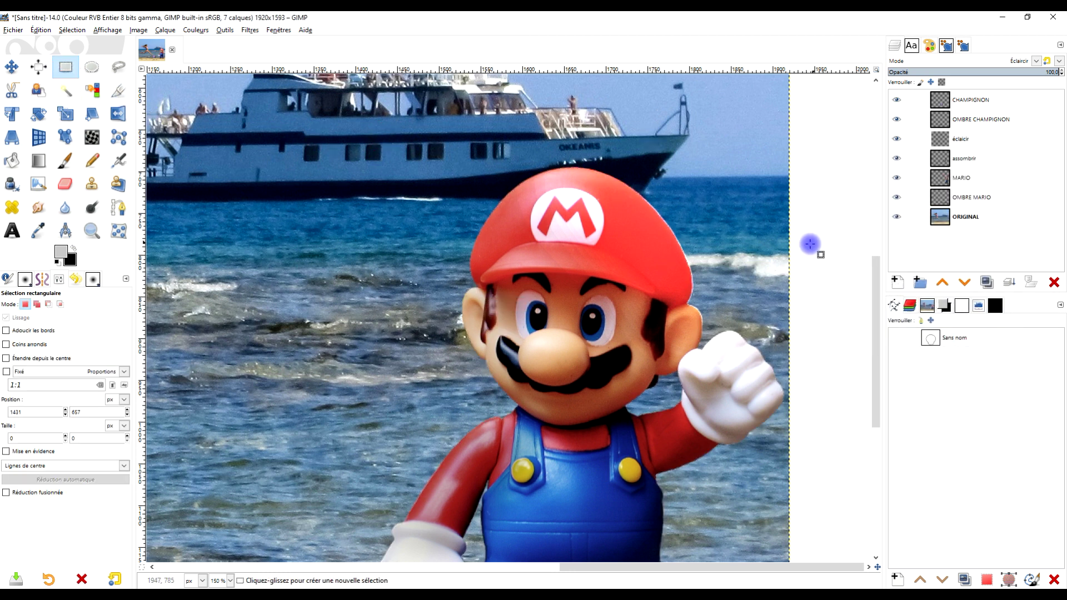
- Examine Mario's lighting against the beach scene at several zoom levels
ctrl+scroll(790, 253, down, 2)
ctrl+scroll(790, 253, up, 2)
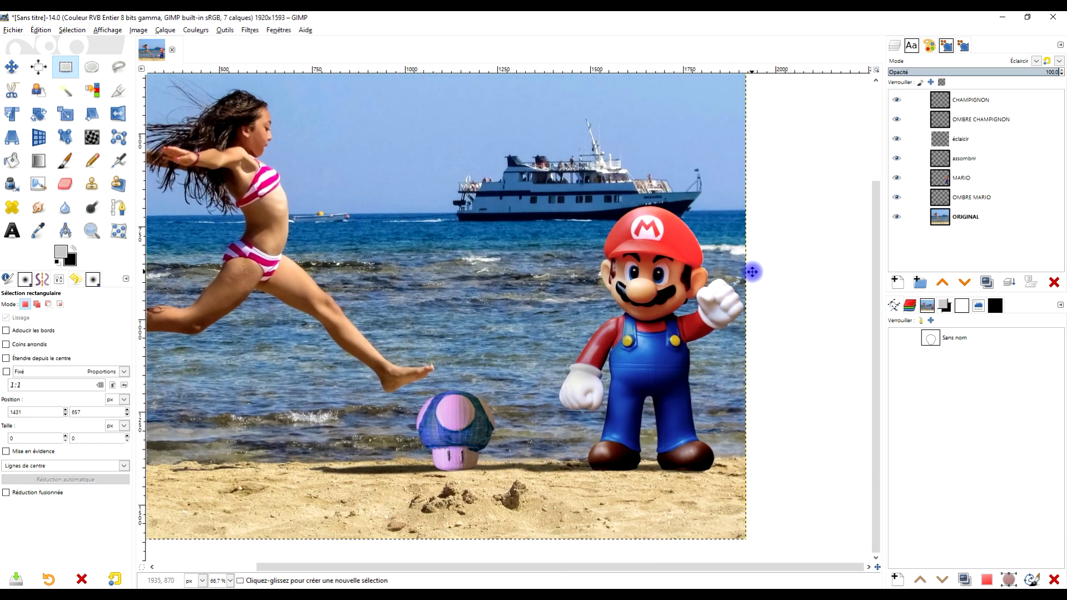
ctrl+scroll(622, 372, down, 1)
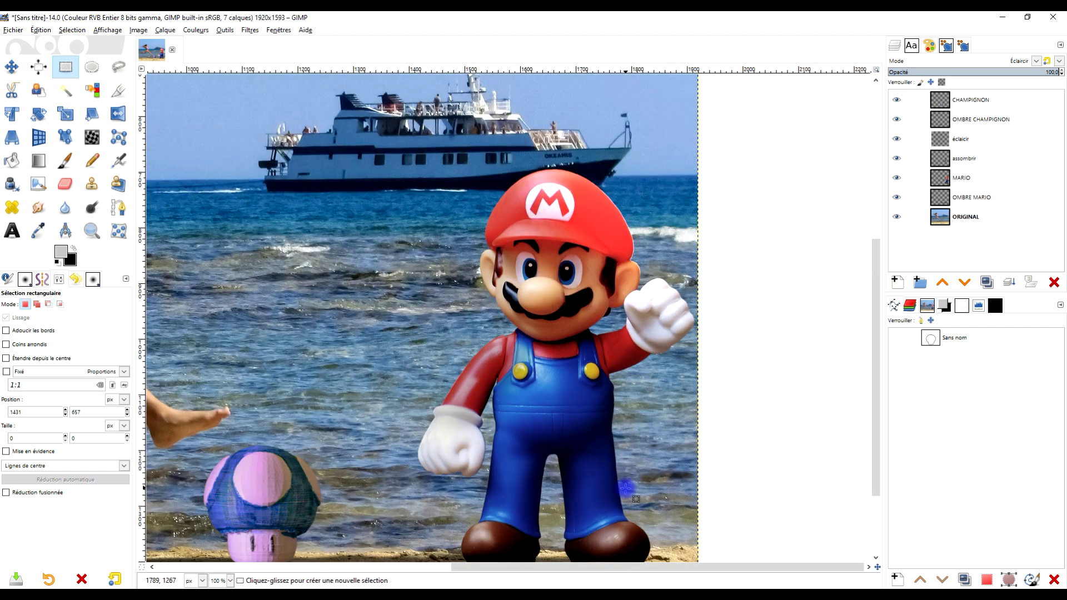
ctrl+scroll(719, 376, down, 2)
ctrl+scroll(719, 376, up, 1)
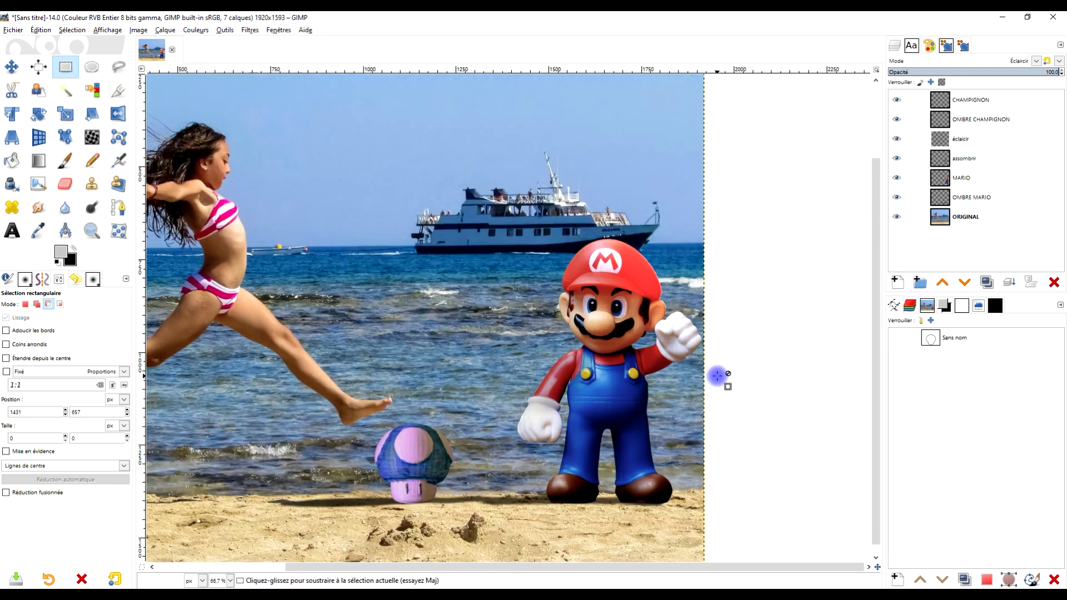
drag(717, 376, 695, 364)
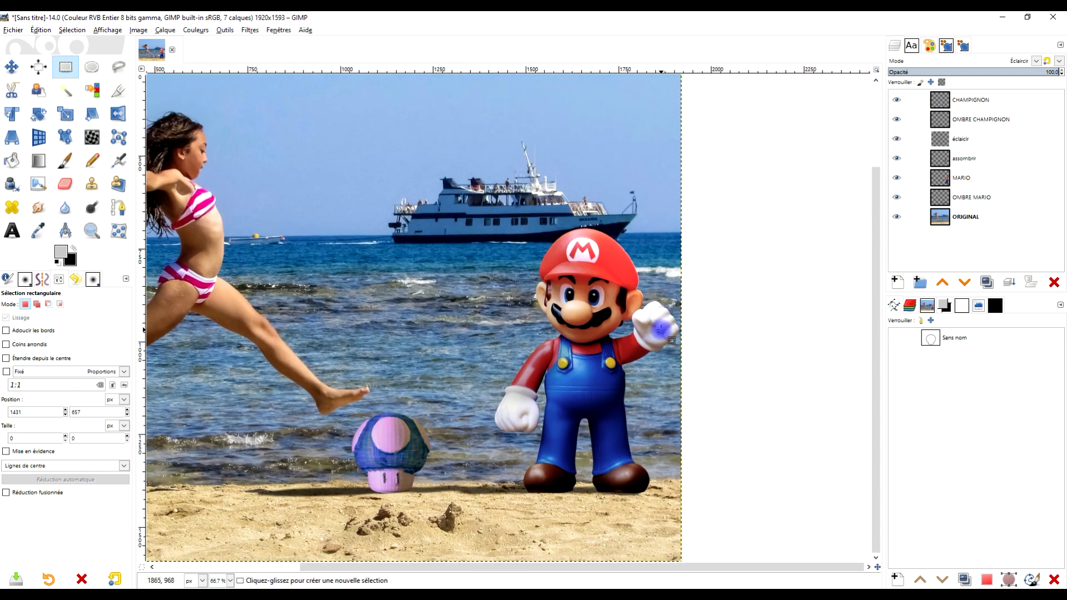
ctrl+scroll(433, 445, down, 1)
ctrl+scroll(433, 445, up, 1)
ctrl+scroll(436, 445, down, 1)
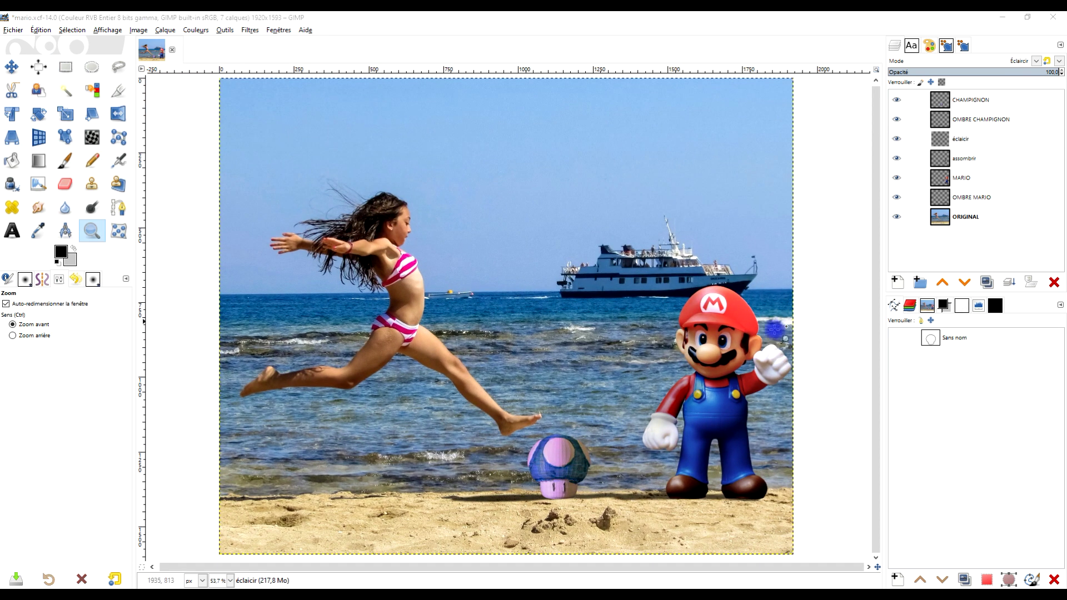
- Smudge the highlight along the right edge of Mario's cap on the éclaicir layer with the Hardness 025 brush at size 180
ctrl+scroll(750, 338, up, 4)
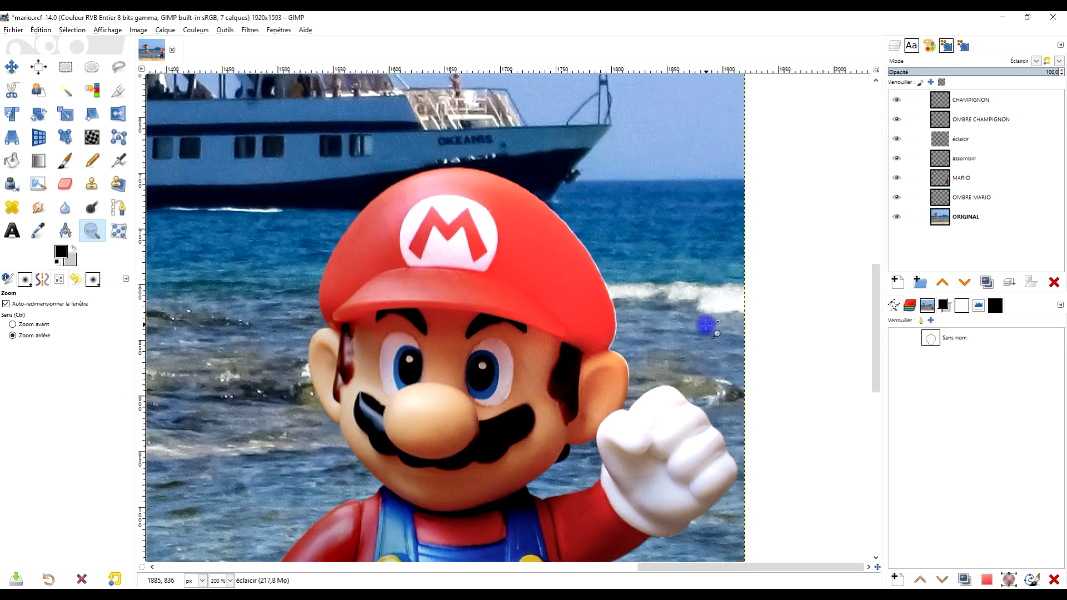
ctrl+scroll(620, 298, up, 1)
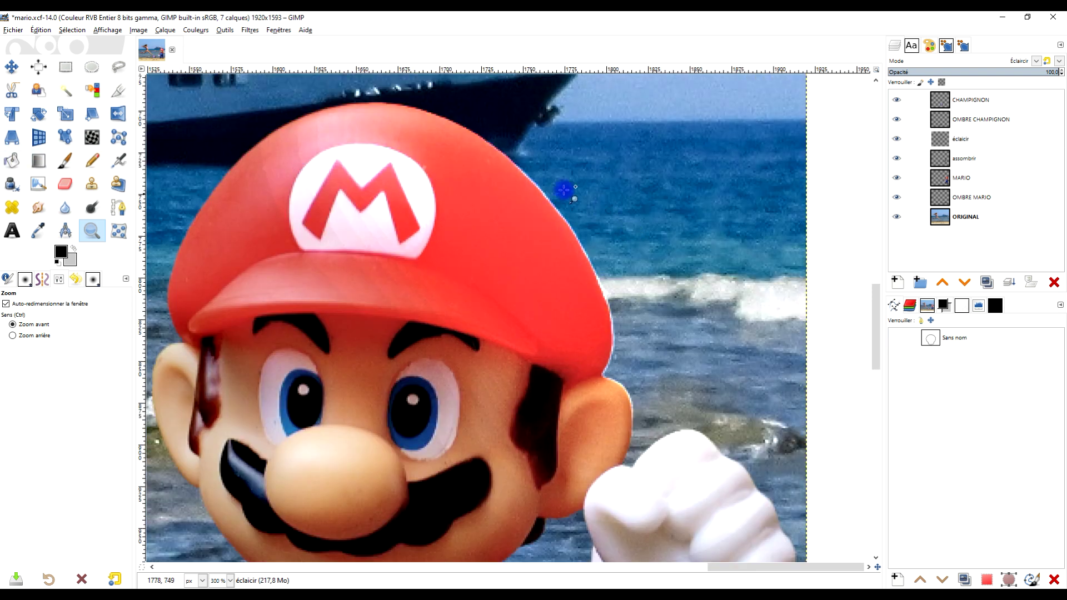
click(960, 139)
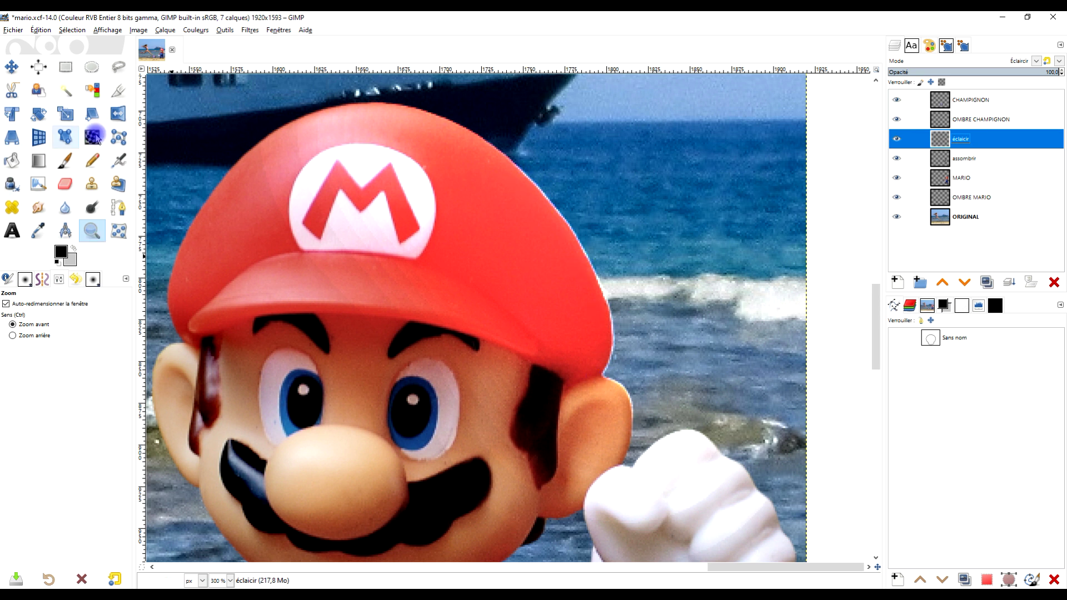
click(38, 207)
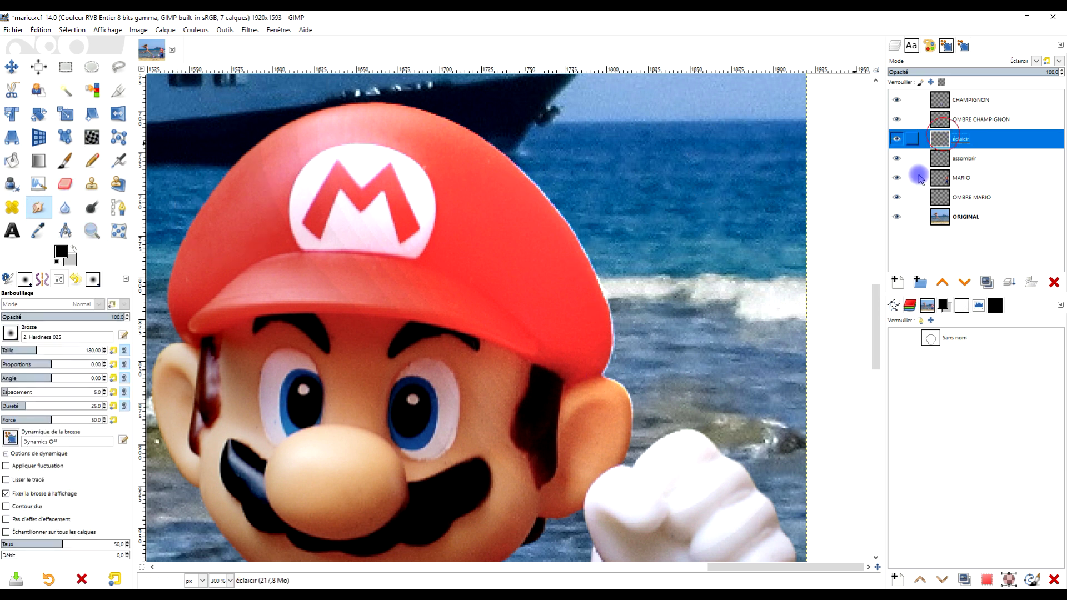
scroll(595, 226, up, 2)
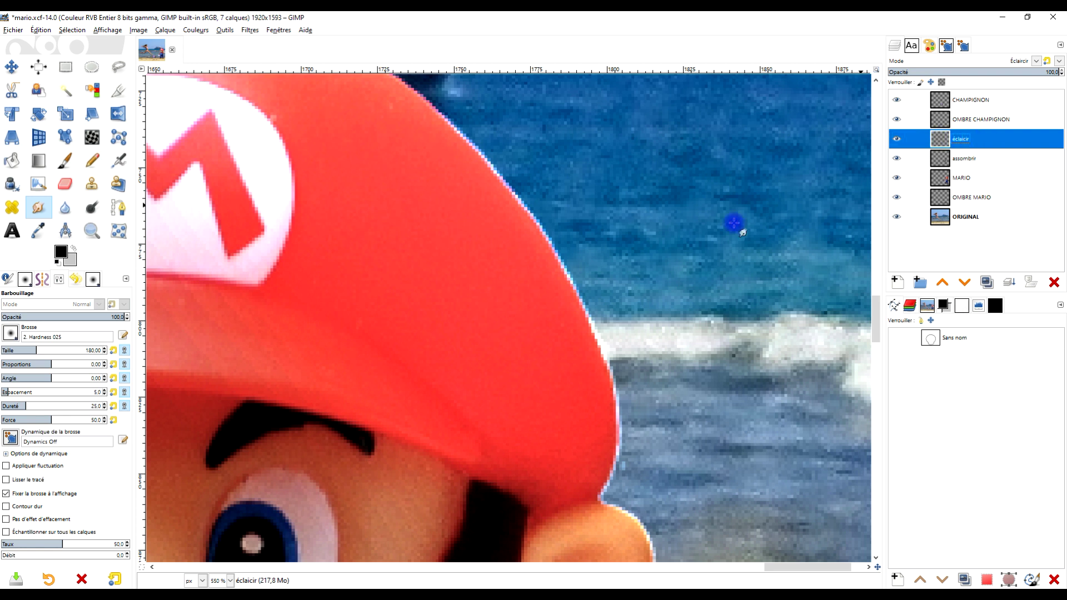
click(46, 206)
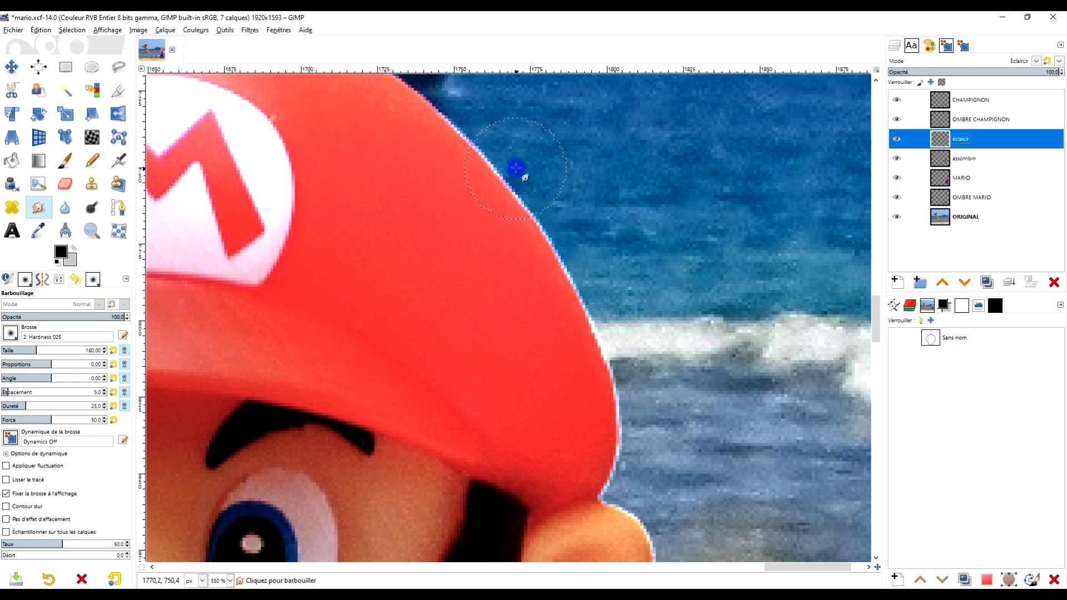
mouse_move(573, 191)
mouse_down()
mouse_move(496, 186)
mouse_move(586, 206)
mouse_move(569, 222)
mouse_move(598, 239)
mouse_move(553, 233)
mouse_move(558, 226)
mouse_move(593, 247)
mouse_move(600, 274)
mouse_move(581, 270)
mouse_move(618, 319)
mouse_move(614, 329)
mouse_move(604, 321)
mouse_move(629, 348)
mouse_move(614, 356)
mouse_move(622, 343)
mouse_move(642, 391)
mouse_move(637, 417)
mouse_move(647, 396)
mouse_move(636, 397)
mouse_move(633, 460)
mouse_move(616, 468)
mouse_move(657, 535)
mouse_move(683, 405)
mouse_move(667, 395)
mouse_move(676, 338)
mouse_move(690, 326)
mouse_move(662, 311)
mouse_move(656, 286)
mouse_move(713, 364)
mouse_move(666, 423)
mouse_move(672, 440)
mouse_move(697, 448)
mouse_move(700, 476)
mouse_move(683, 501)
mouse_move(697, 443)
mouse_up()
- Check how Mario, the mushroom and their shadows blend into the beach photo at different zoom levels
scroll(700, 445, down, 4)
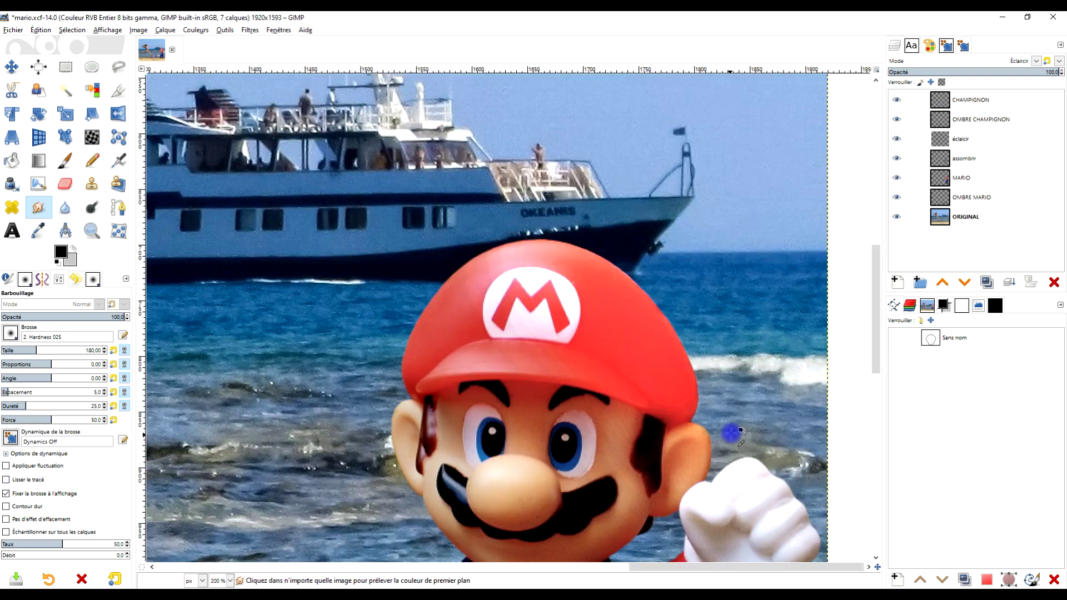
scroll(738, 464, down, 3)
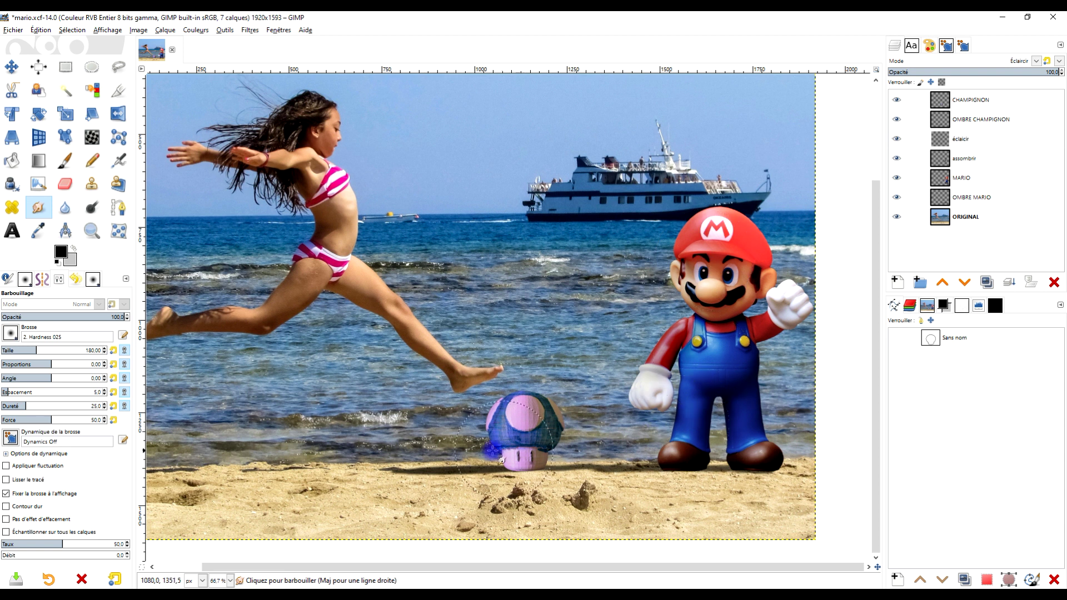
scroll(600, 458, up, 3)
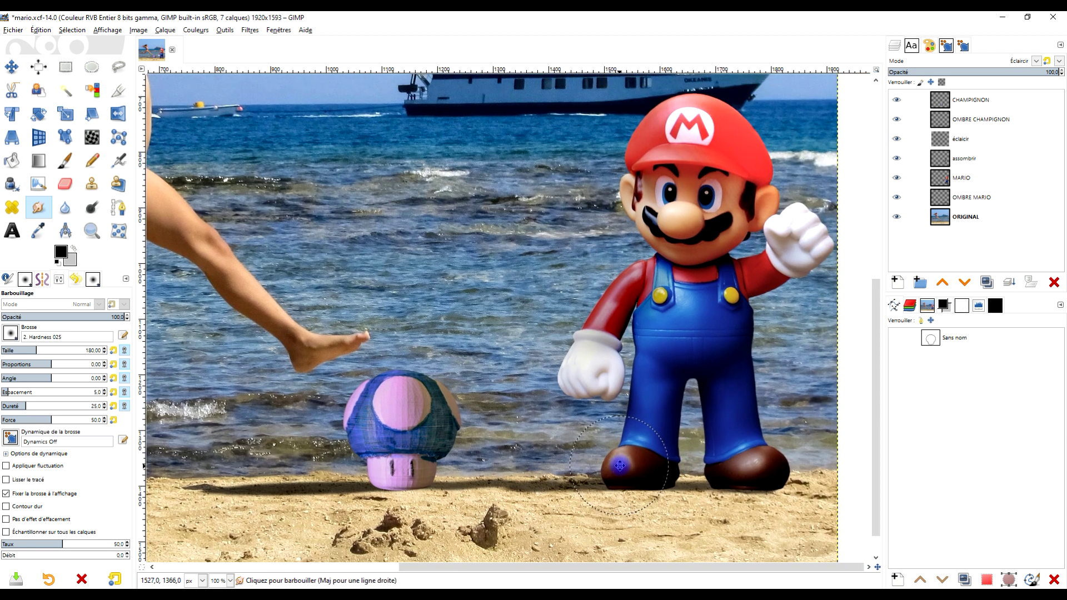
scroll(681, 439, right, 1)
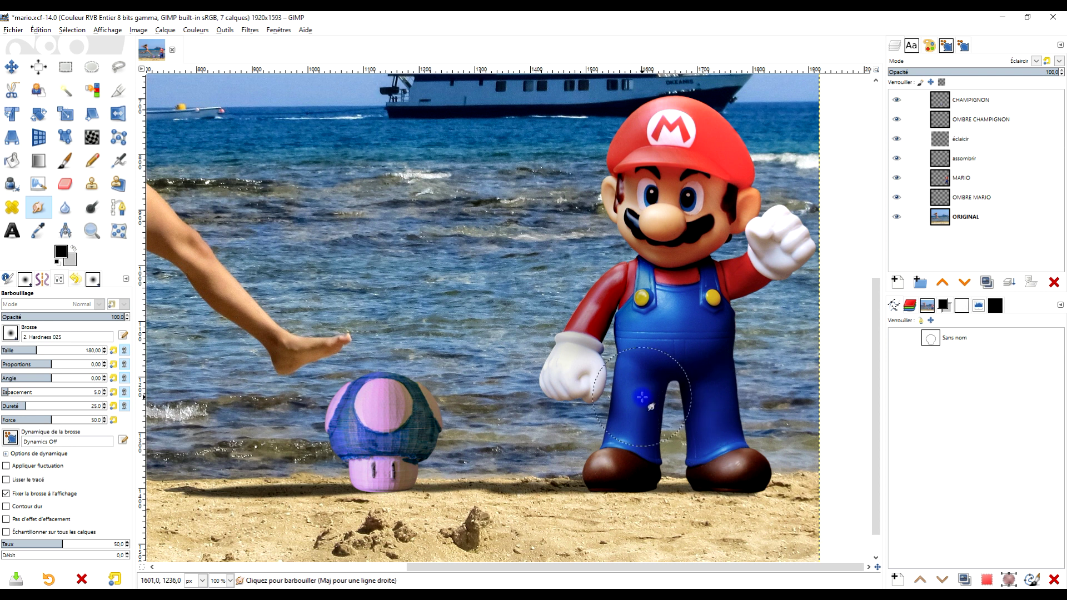
key(ctrl)
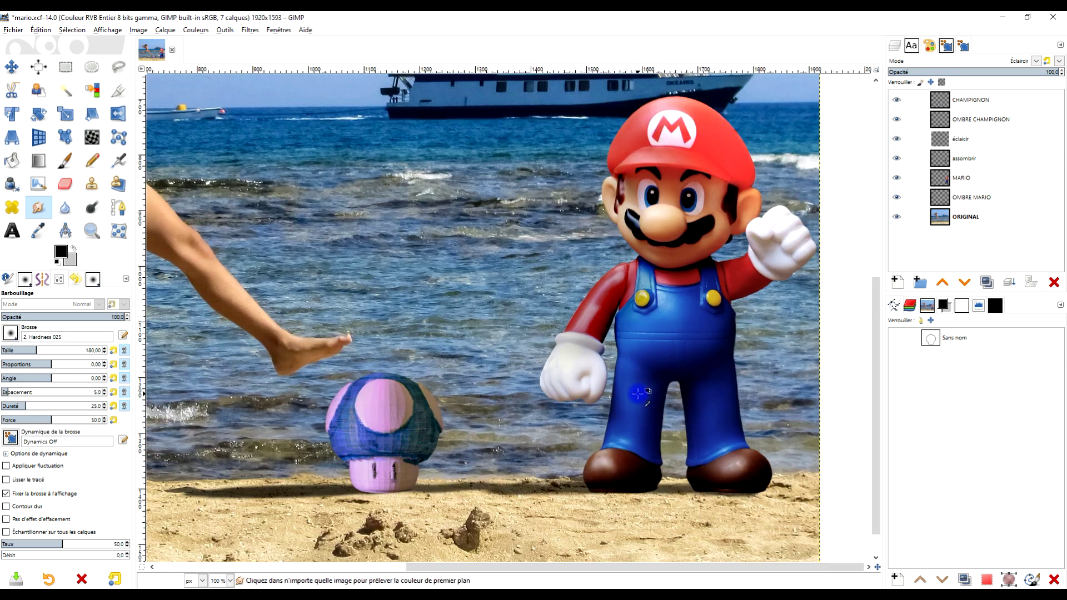
scroll(638, 392, down, 3)
scroll(609, 470, up, 3)
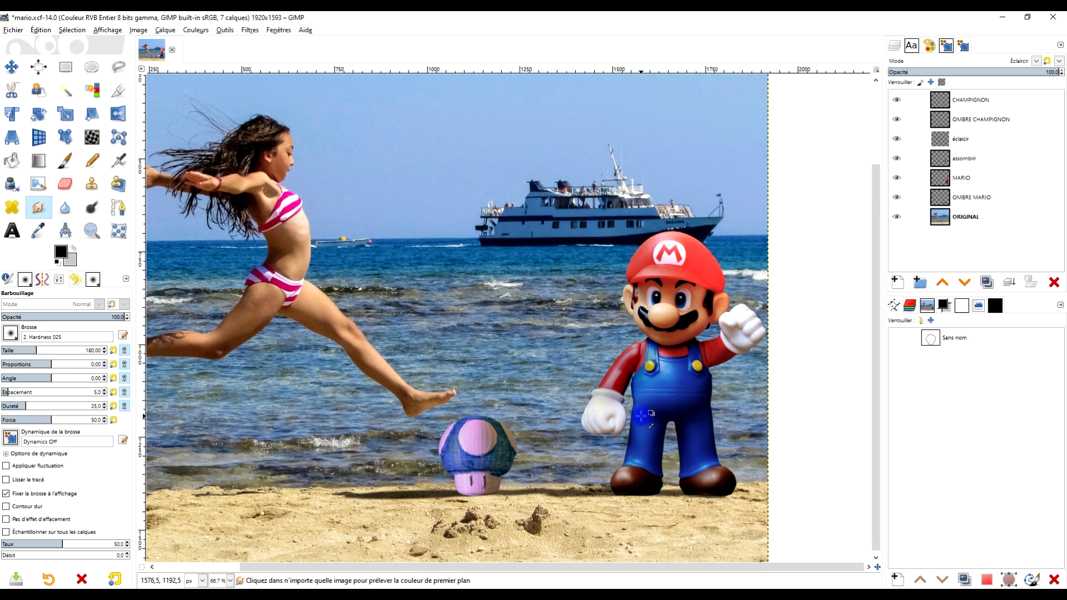
scroll(650, 445, down, 2)
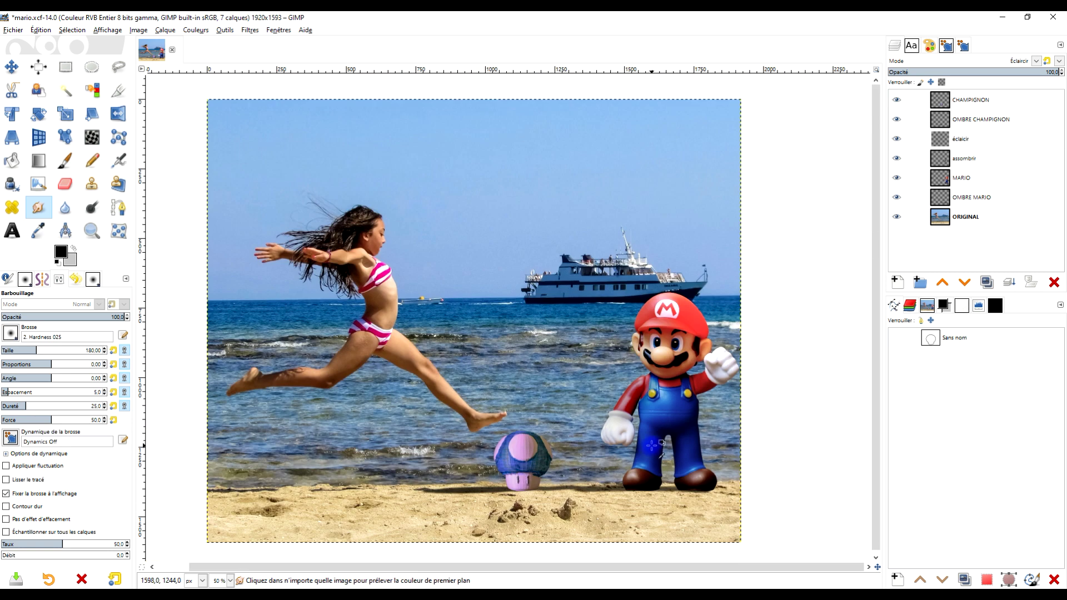
scroll(651, 444, up, 1)
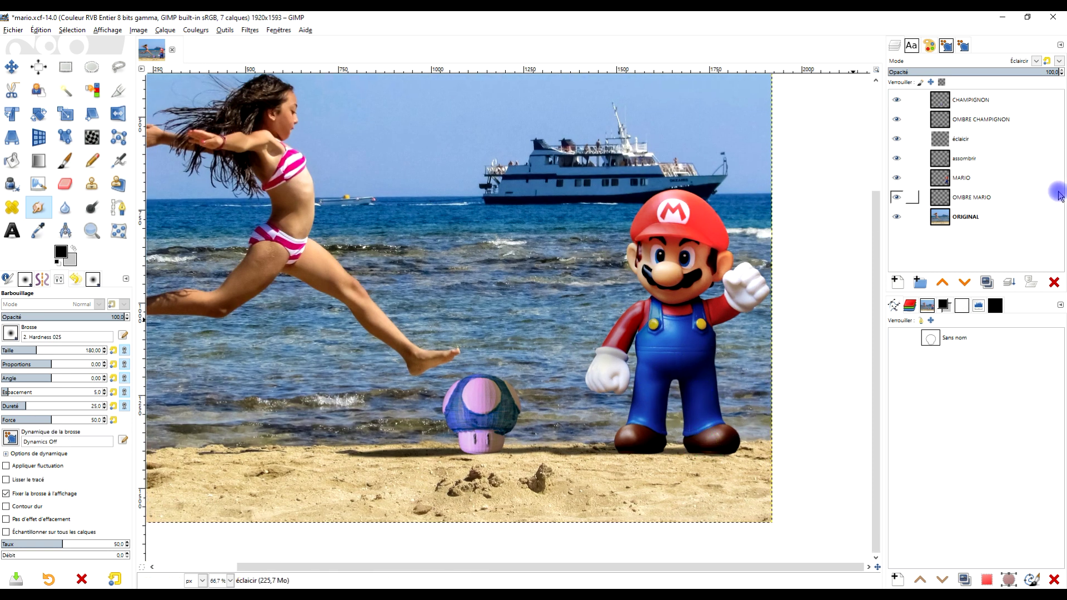
- Link the MARIO, assombrir, éclaicir and OMBRE MARIO layers together
click(916, 178)
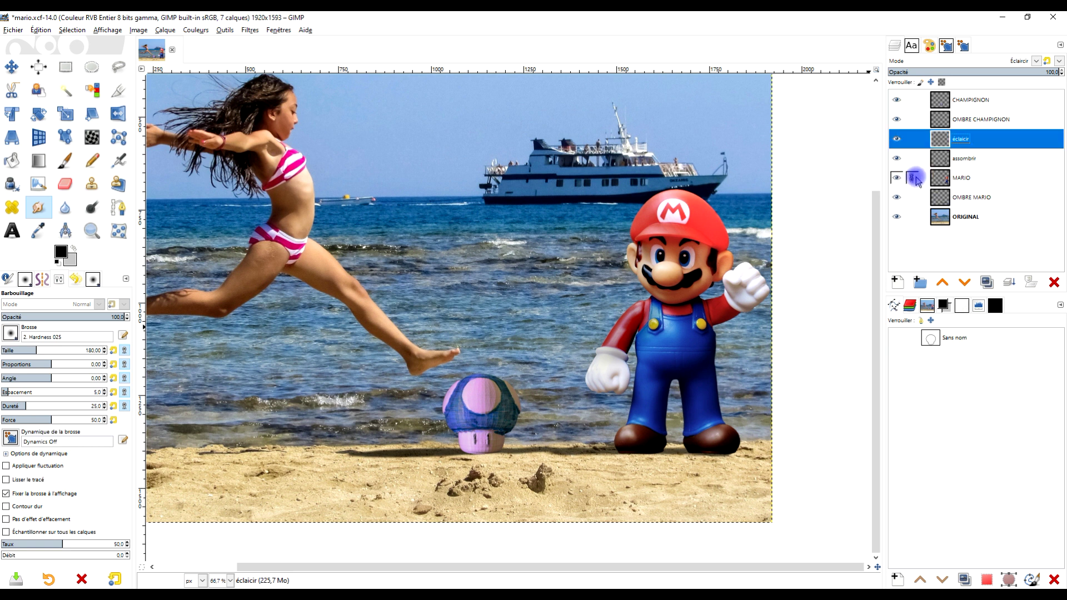
click(916, 160)
click(911, 139)
click(913, 198)
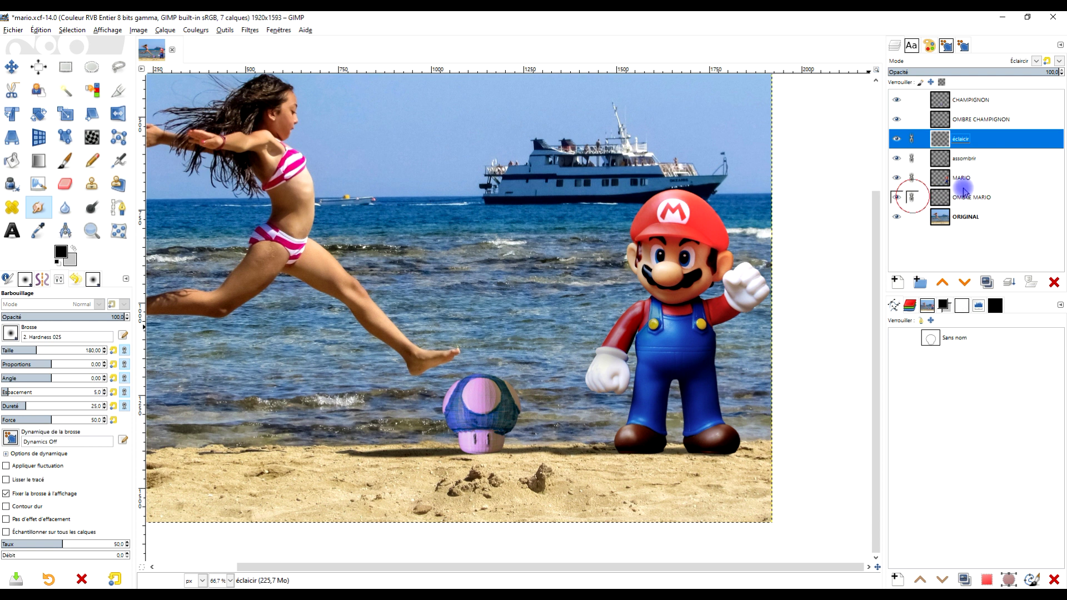
click(43, 140)
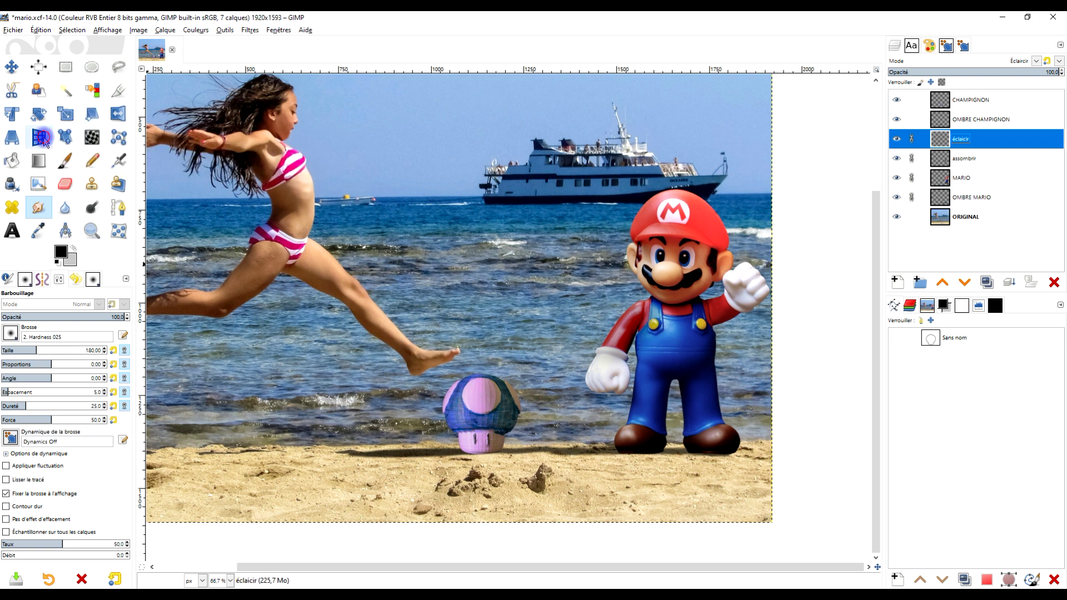
- Move Mario's linked layers back with a 3D transform, setting the Z offset to 89 px, and apply it
click(664, 287)
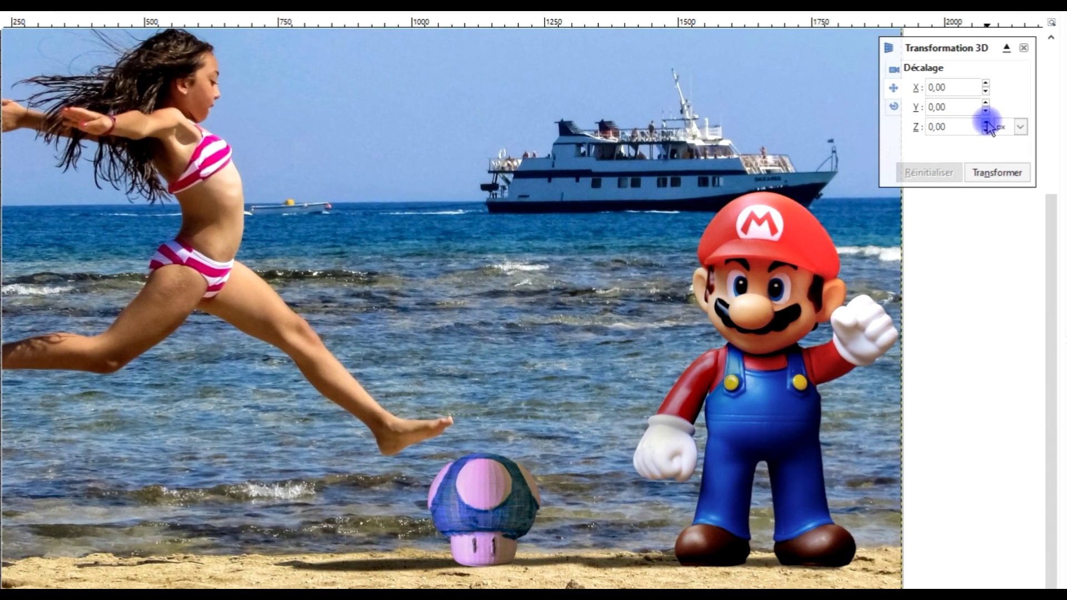
click(986, 124)
click(986, 123)
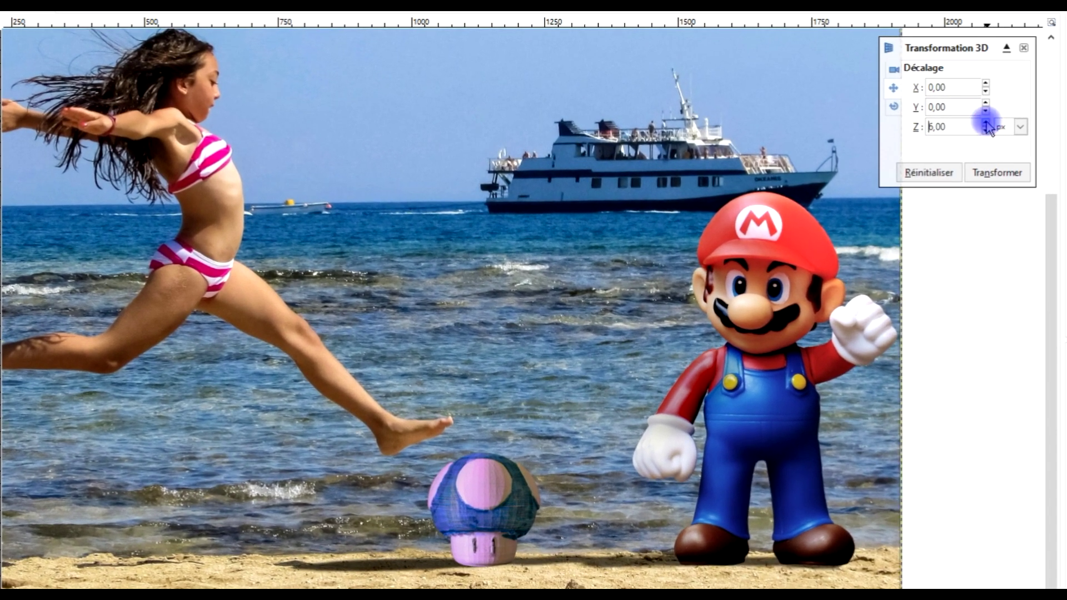
click(986, 123)
click(986, 123)
click(986, 123)
click(986, 123)
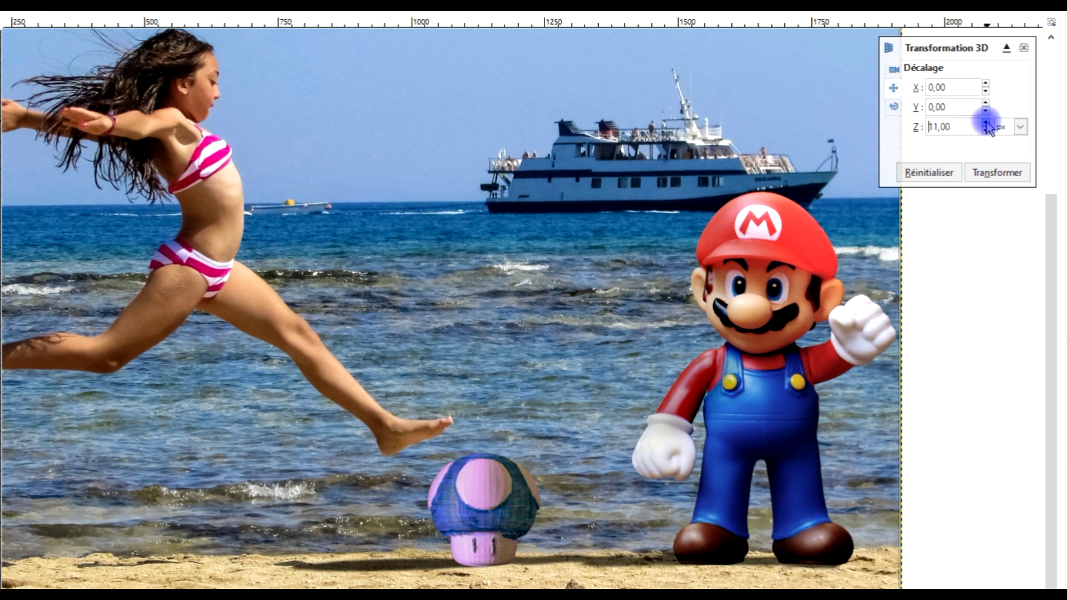
click(986, 123)
click(986, 123)
click(986, 123)
click(986, 124)
click(986, 123)
click(986, 123)
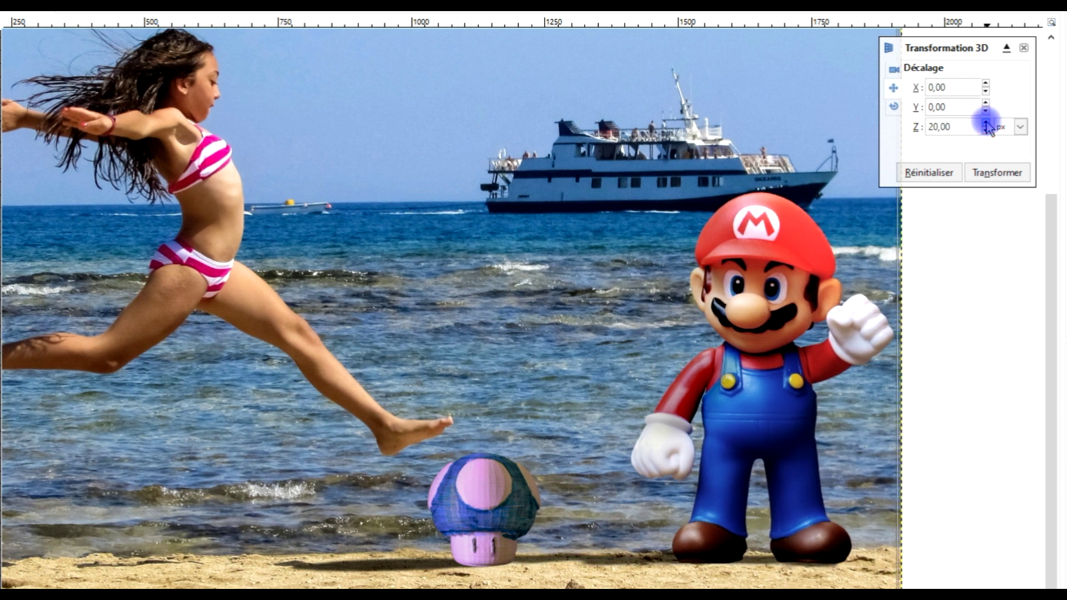
click(986, 123)
click(986, 123)
click(986, 123)
click(986, 123)
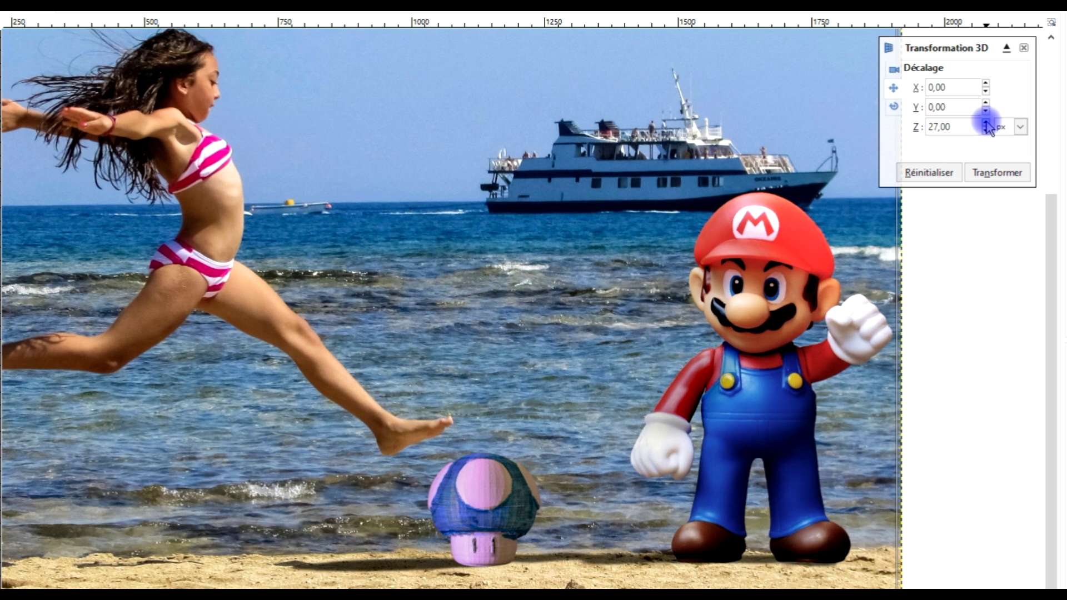
click(986, 124)
click(986, 123)
click(986, 123)
click(986, 123)
click(987, 124)
click(986, 123)
click(986, 123)
click(986, 124)
click(986, 123)
click(986, 123)
click(986, 123)
click(986, 124)
click(986, 123)
click(986, 123)
click(986, 123)
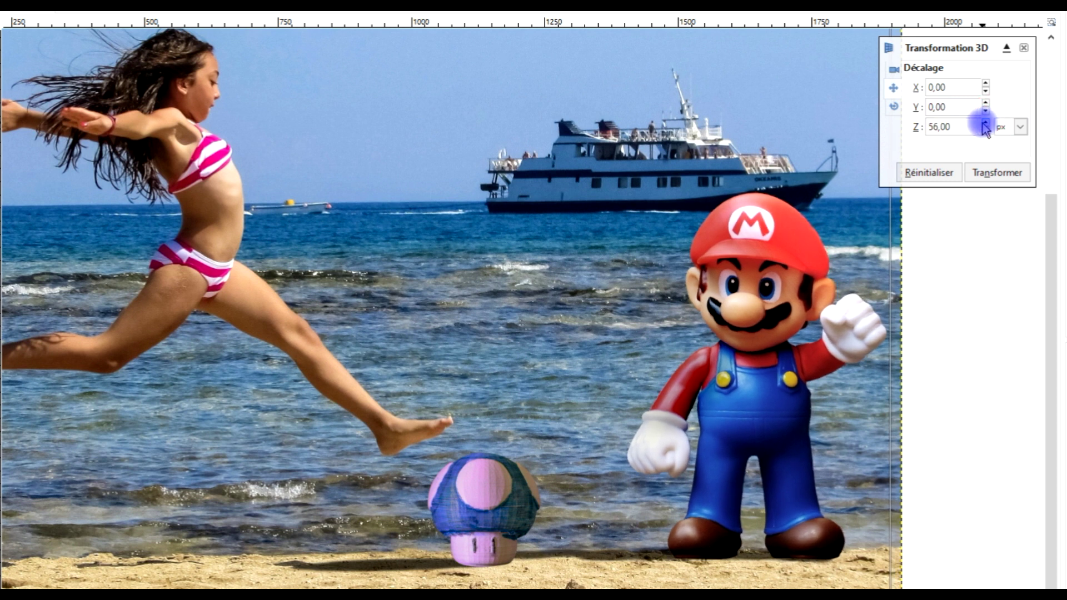
click(985, 123)
click(985, 124)
click(985, 123)
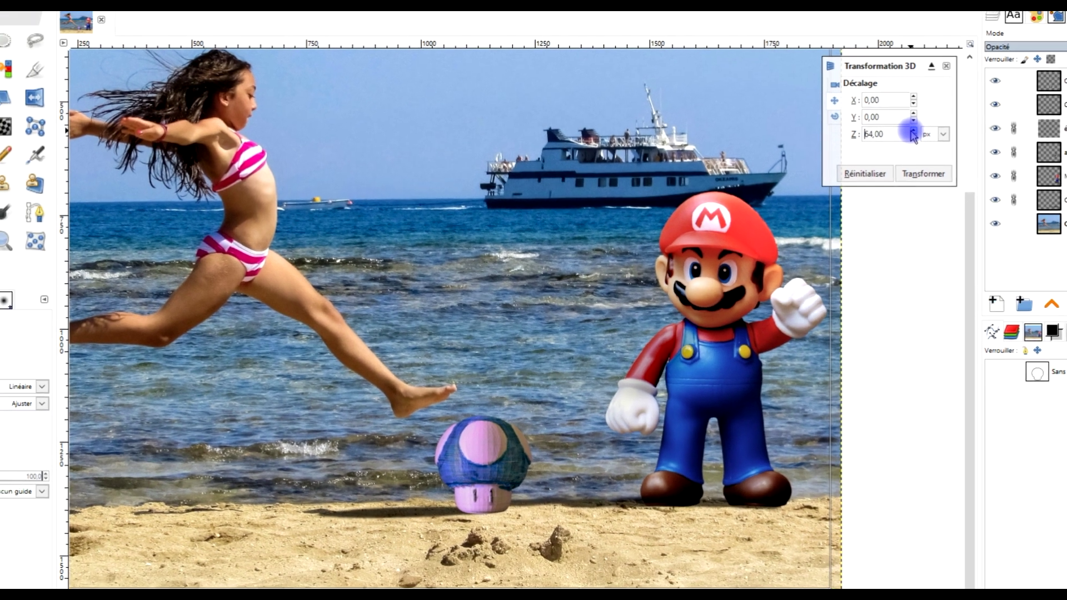
click(912, 131)
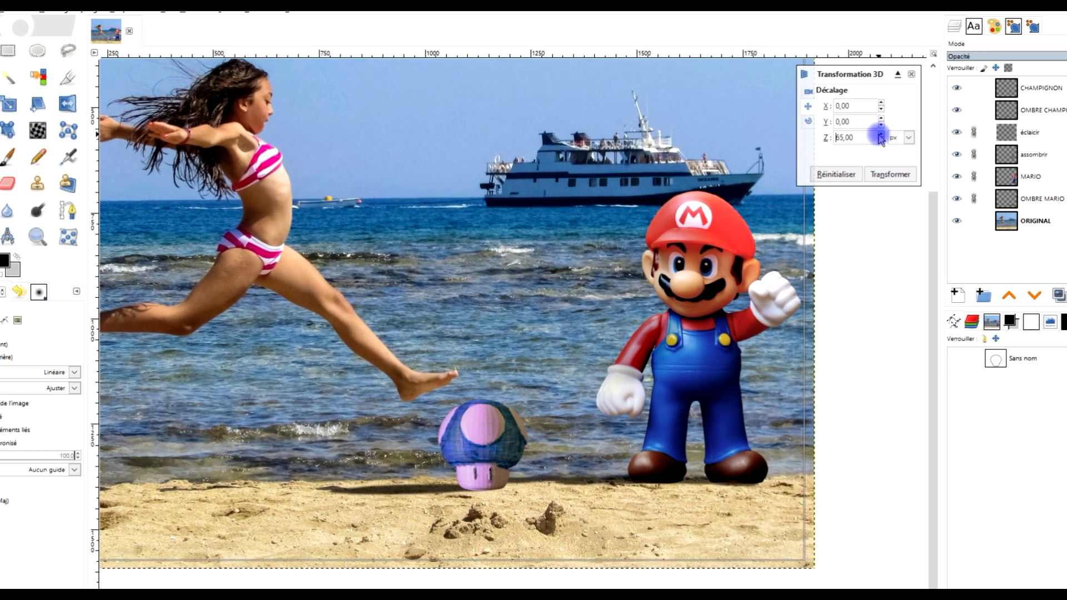
click(912, 131)
click(912, 131)
click(828, 142)
click(828, 142)
click(829, 141)
click(829, 141)
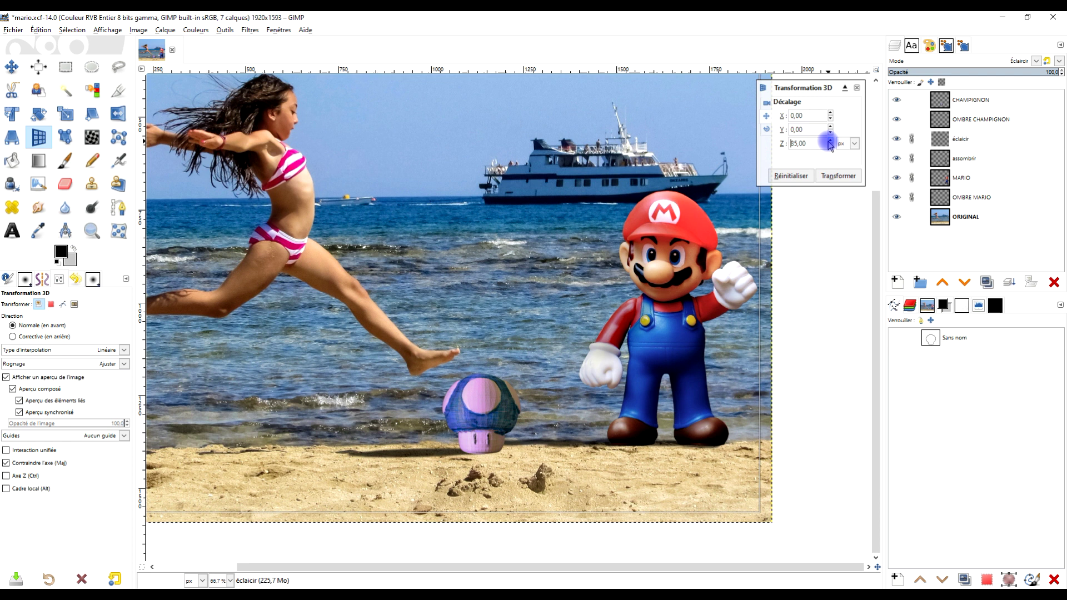
click(830, 142)
click(830, 141)
click(830, 141)
click(829, 141)
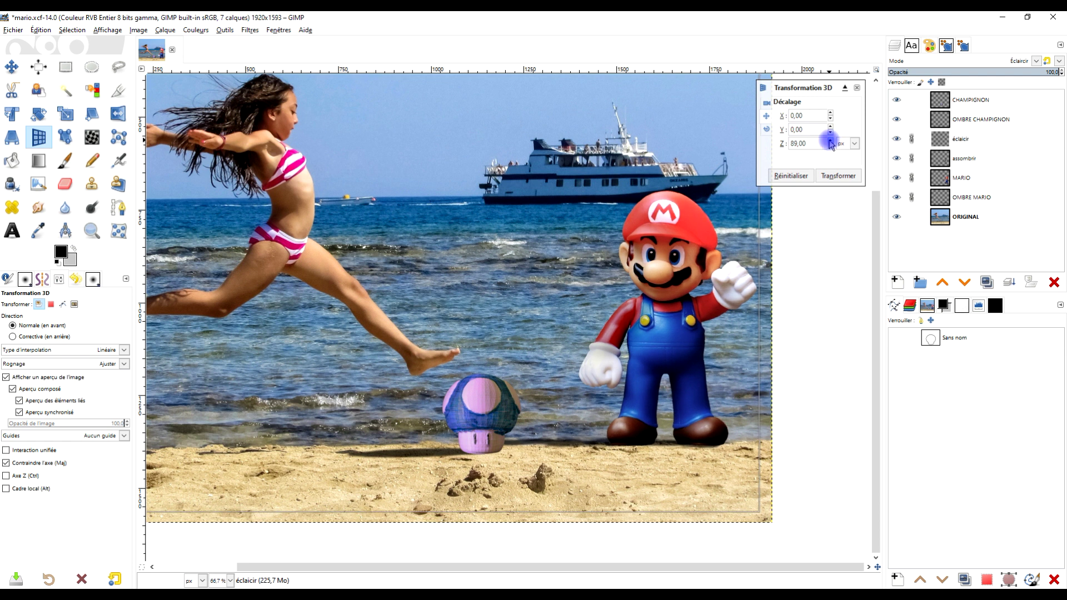
click(840, 175)
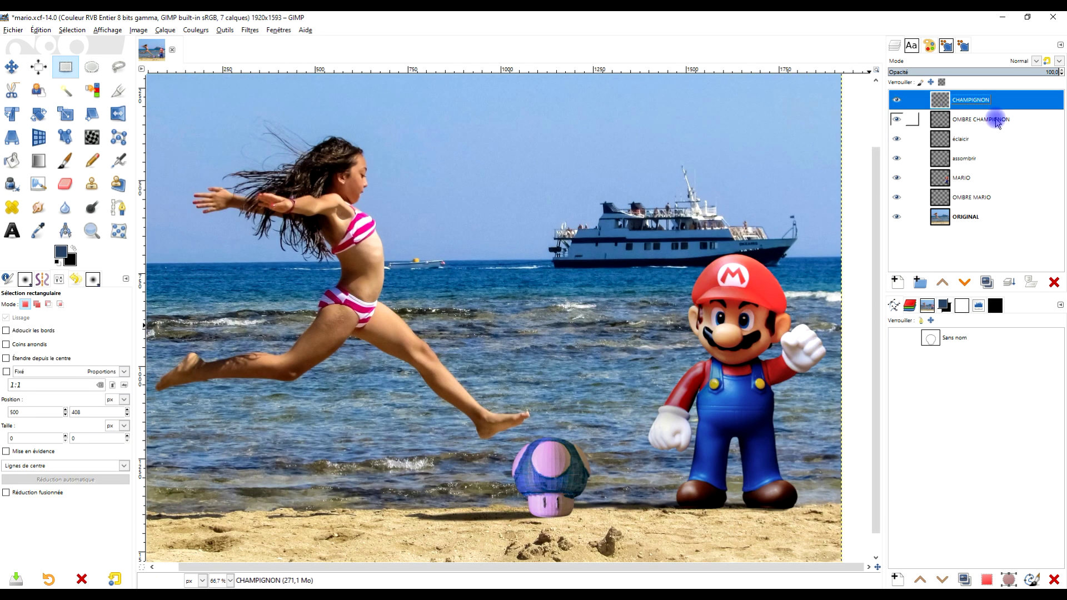
- Examine the mushroom's lighting and shadow at different zoom levels, with the CHAMPIGNON layer active
click(997, 119)
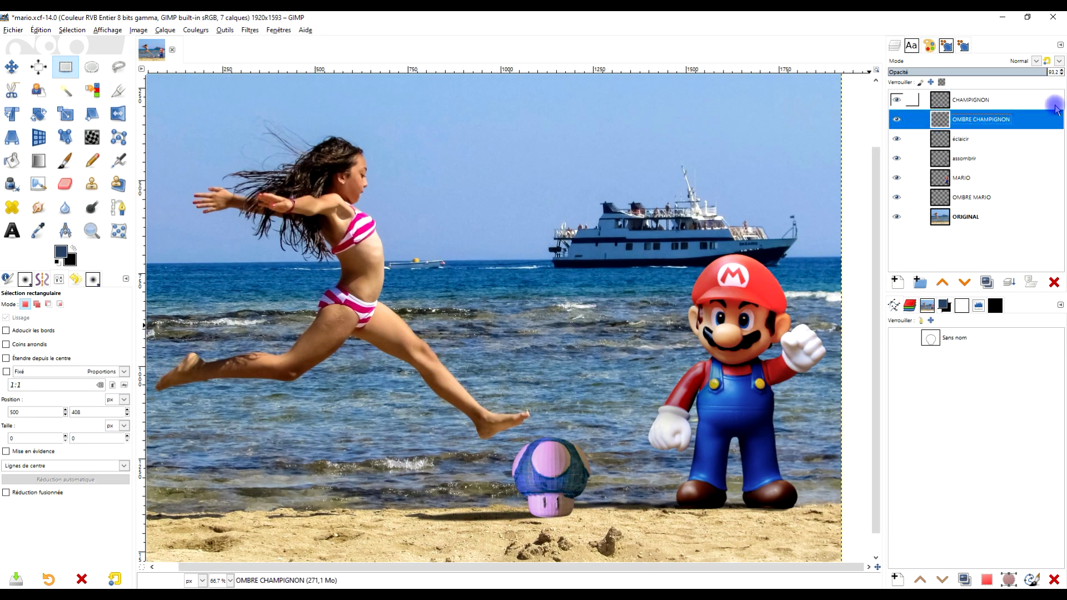
click(1004, 104)
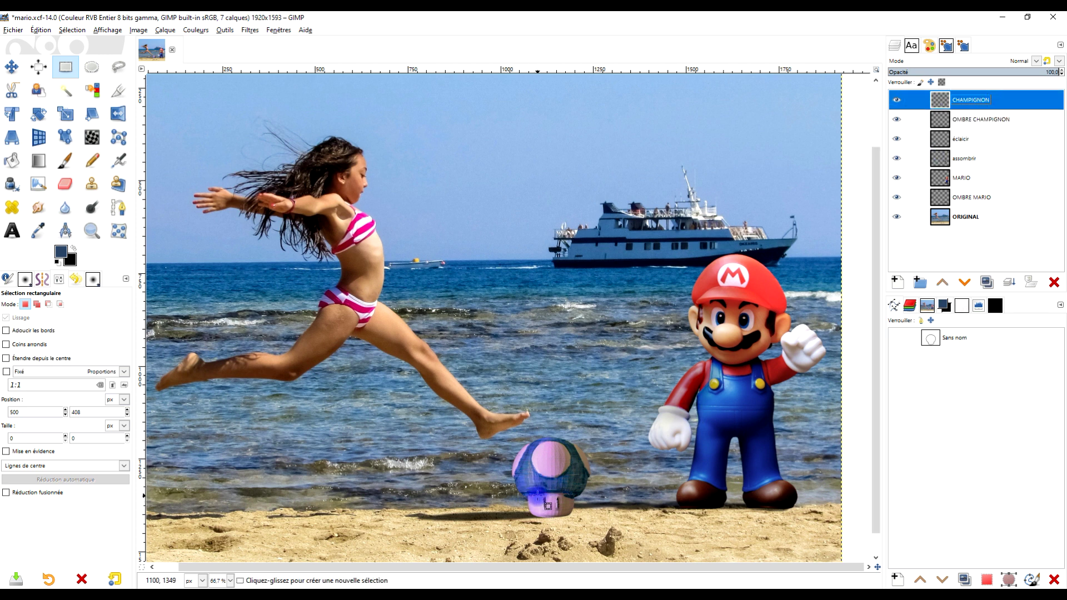
scroll(548, 505, up, 3)
scroll(601, 442, down, 3)
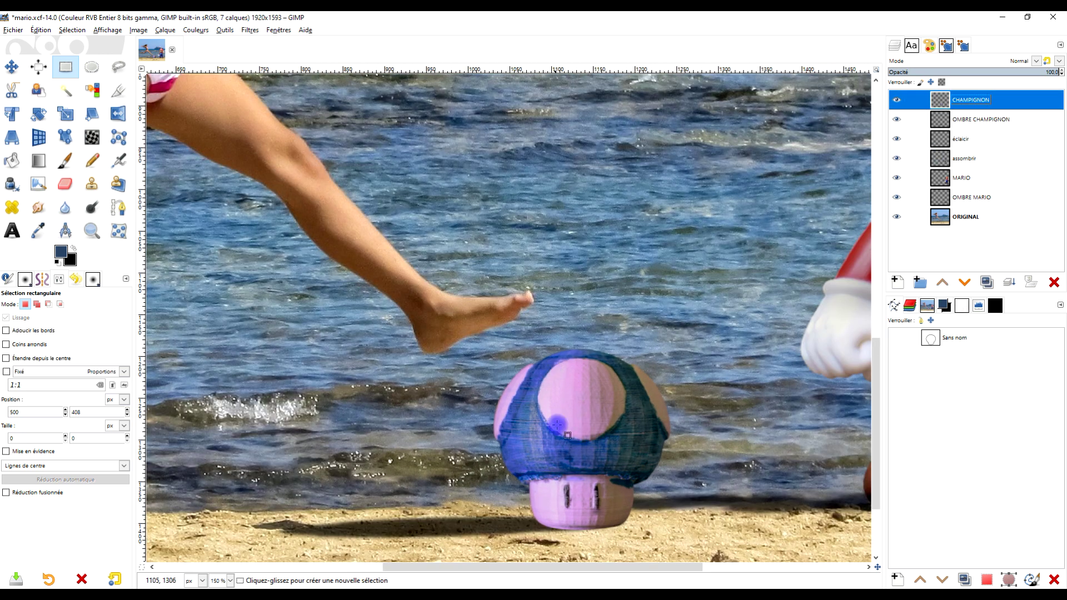
scroll(594, 475, up, 1)
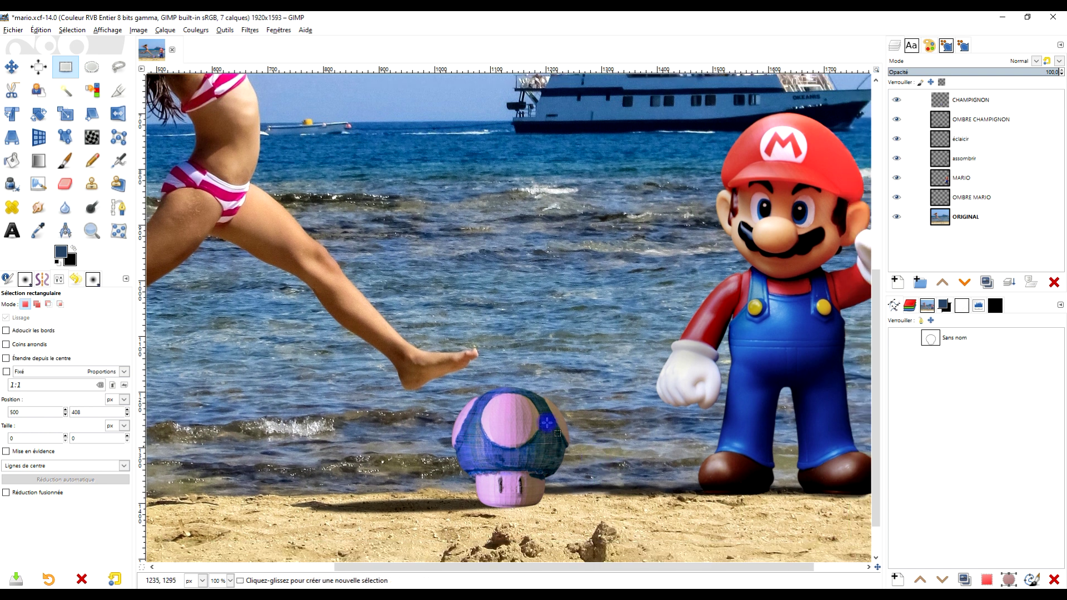
click(971, 100)
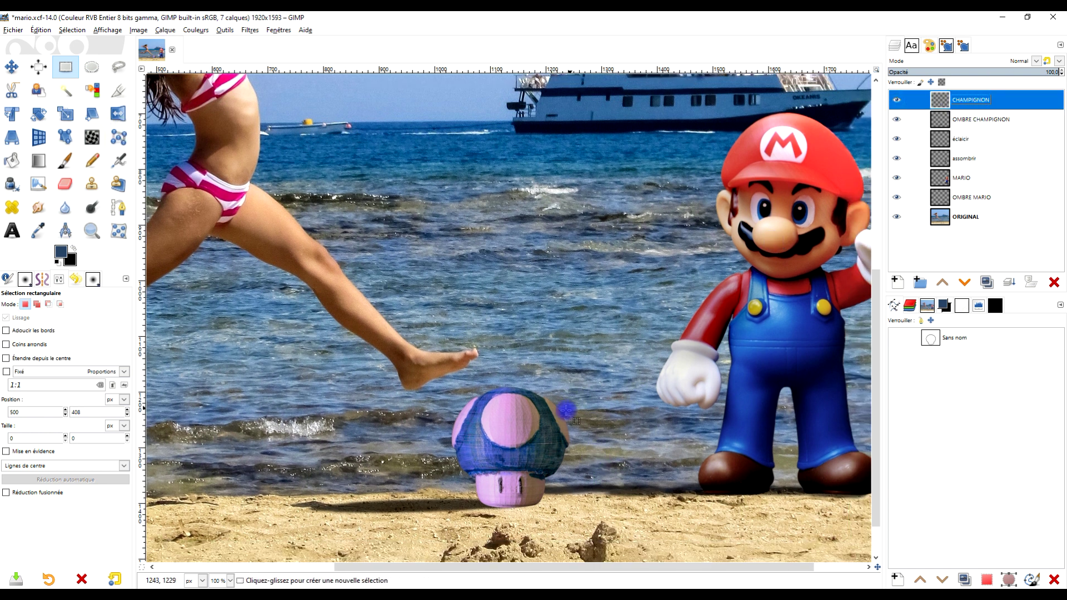
scroll(572, 403, down, 2)
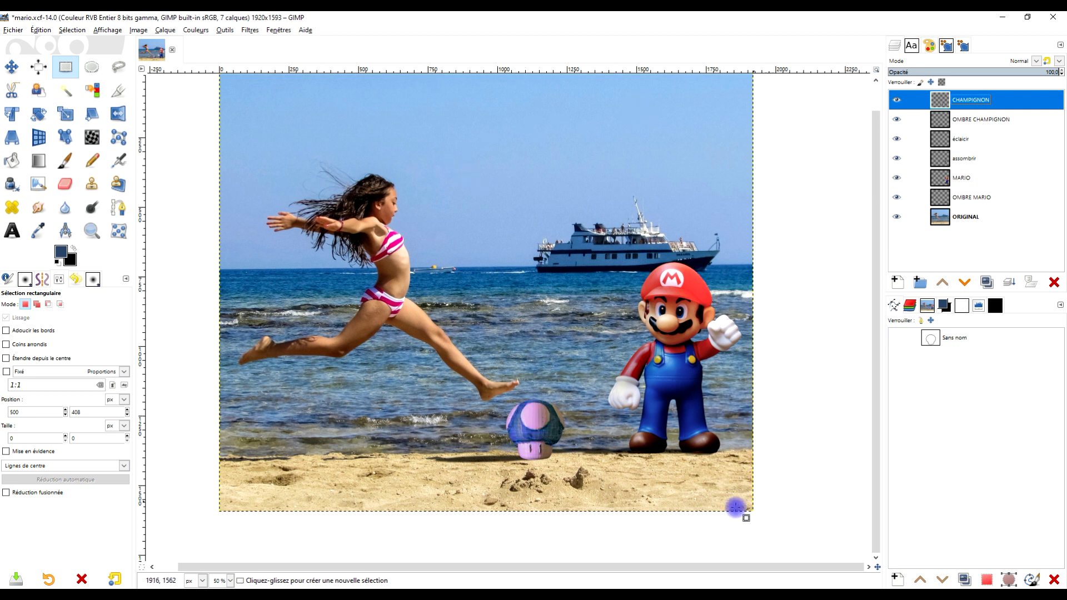
scroll(540, 393, up, 2)
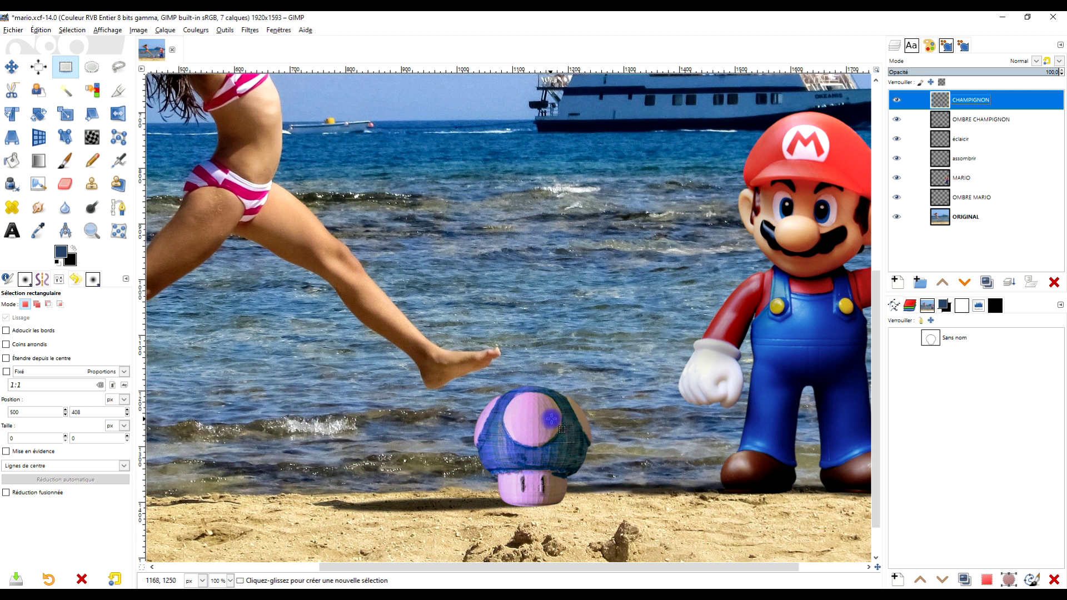
scroll(555, 411, down, 2)
scroll(569, 420, up, 2)
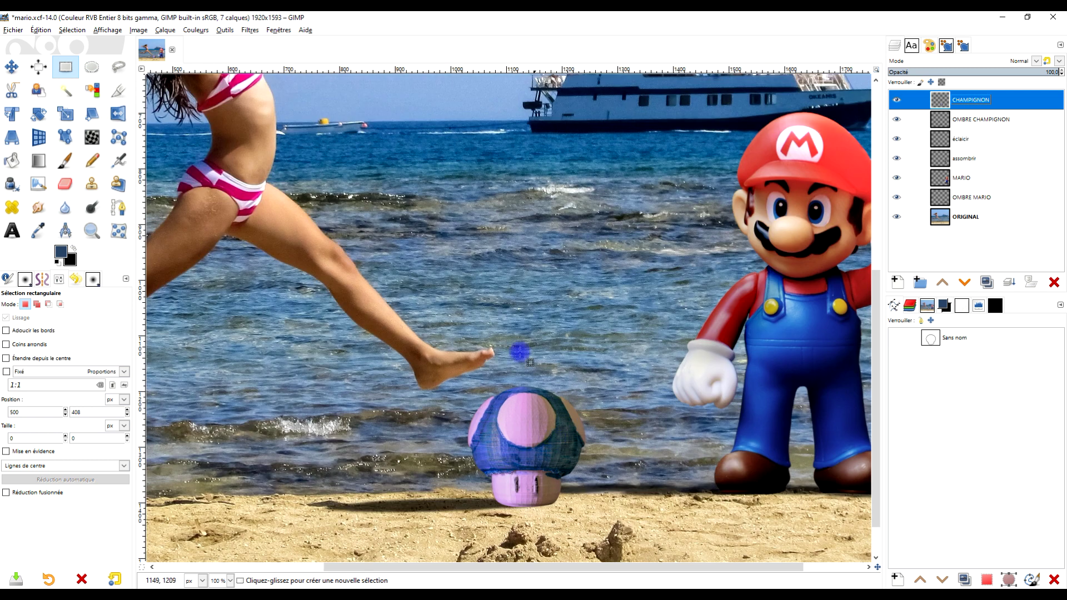
- Crop the CHAMPIGNON layer to its content and flip the mushroom horizontally
click(165, 30)
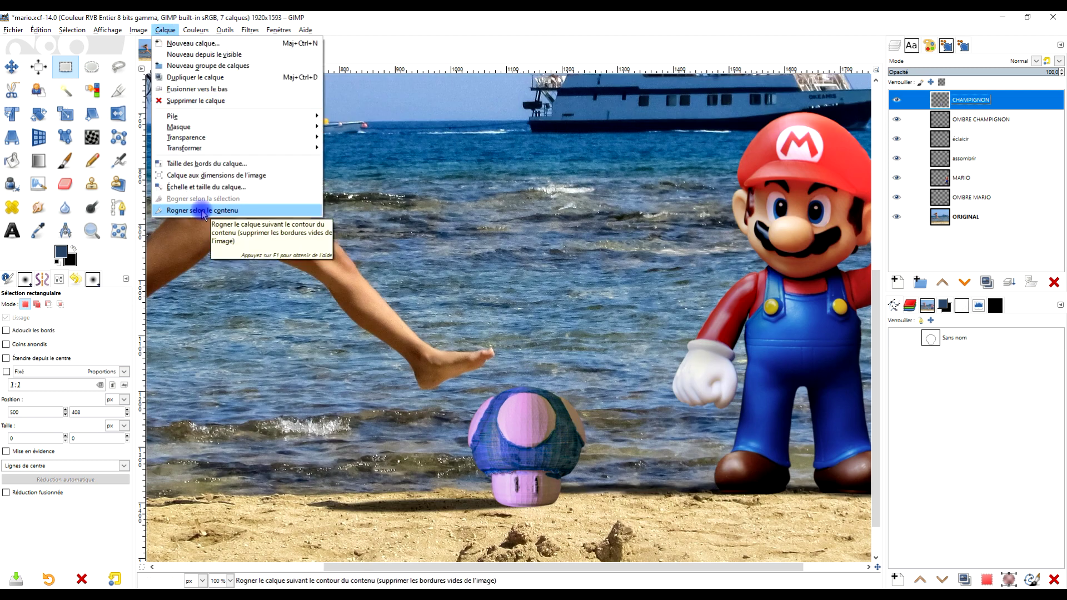
click(201, 210)
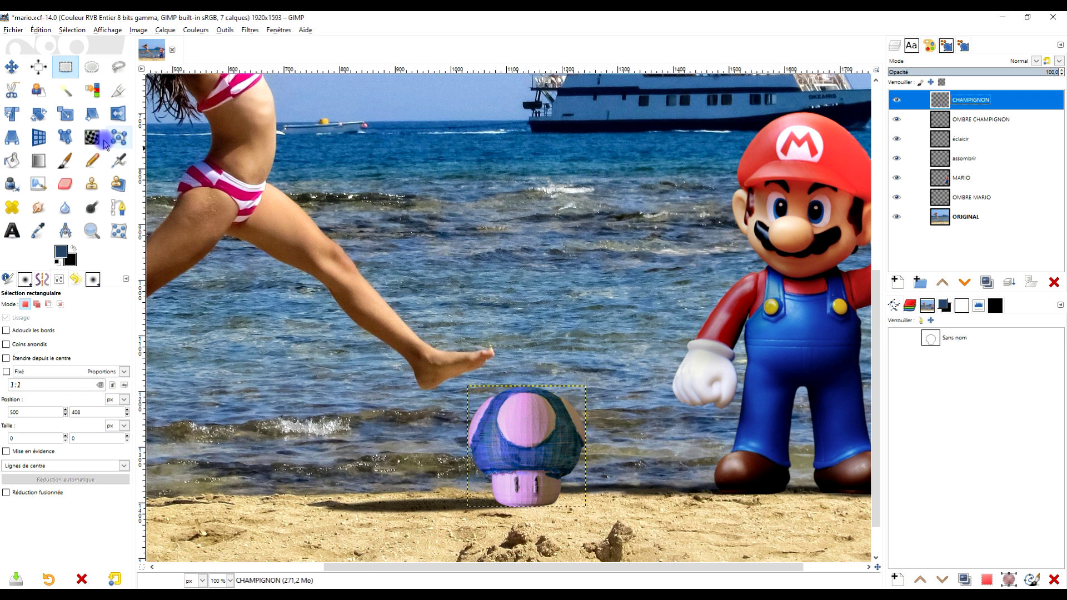
click(117, 113)
click(527, 448)
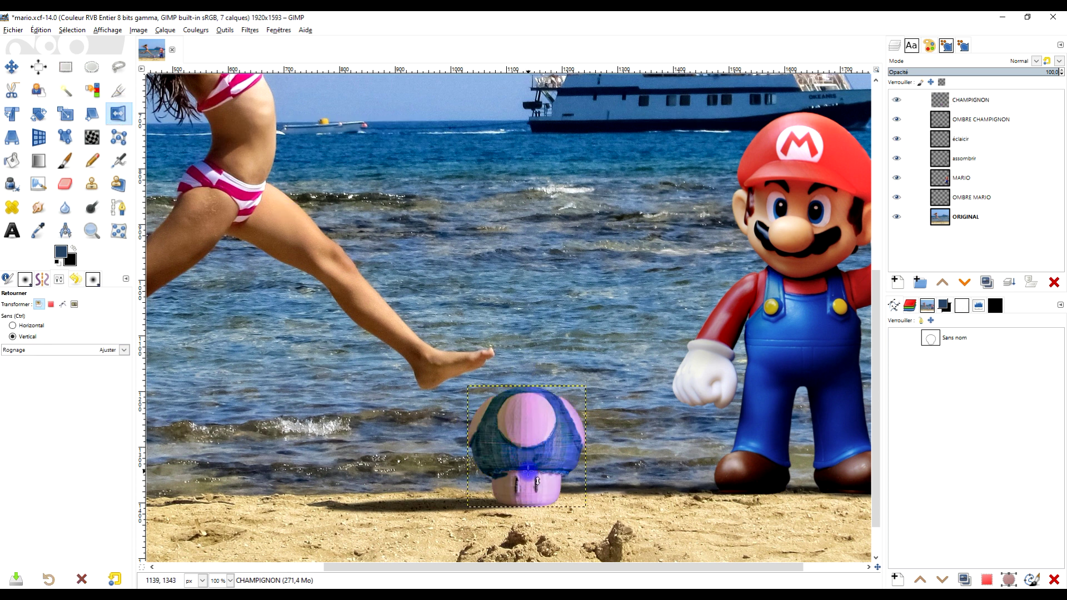
scroll(537, 482, down, 1)
scroll(533, 439, up, 2)
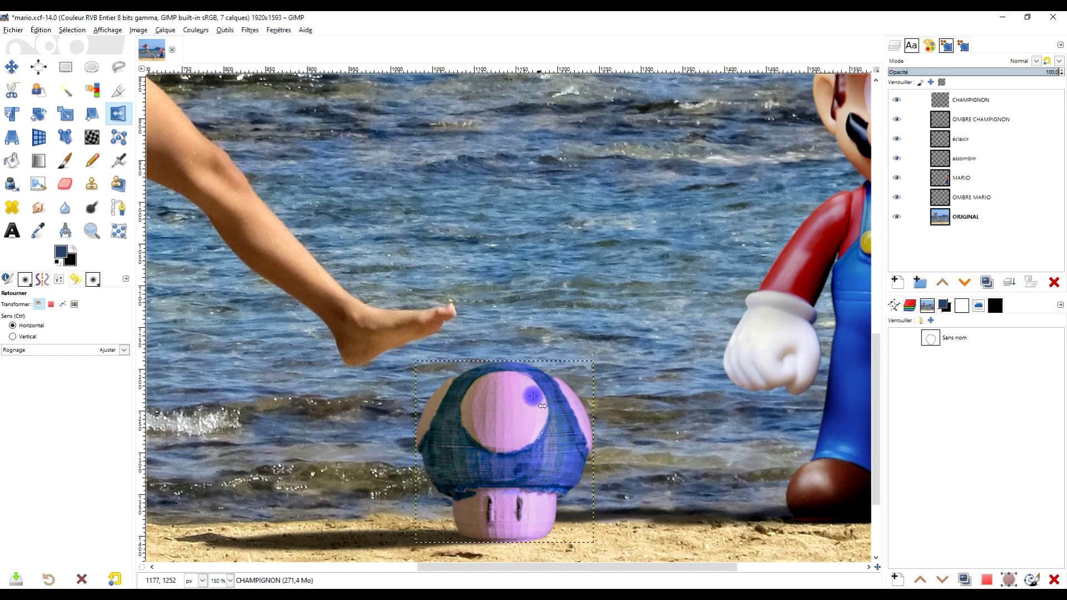
scroll(533, 396, down, 2)
key(ctrl)
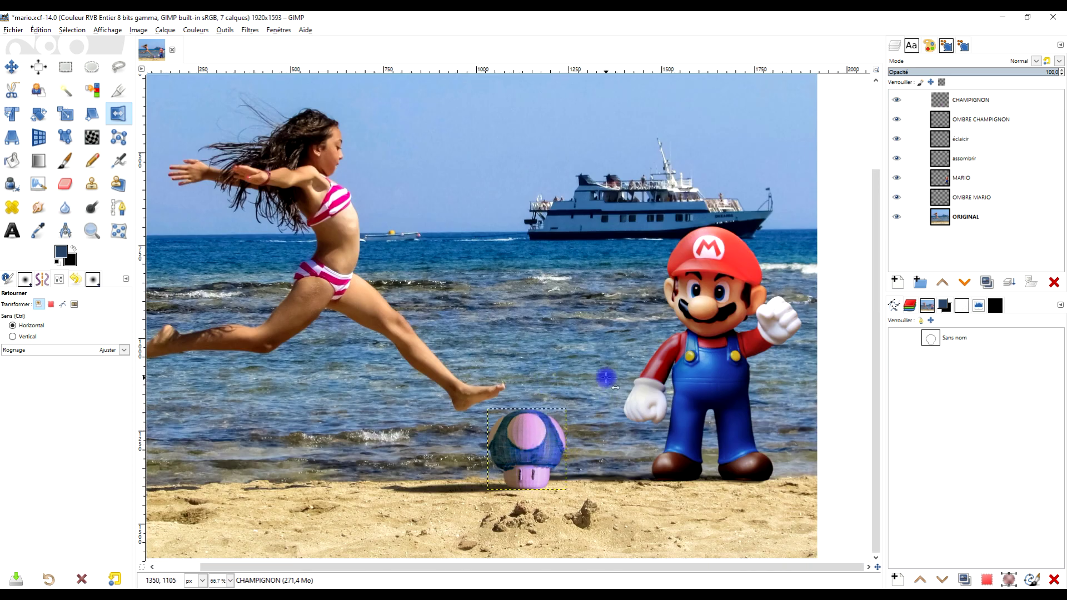
- Resize the CHAMPIGNON layer to the image dimensions and frame the whole beach composite in the view
right_click(944, 103)
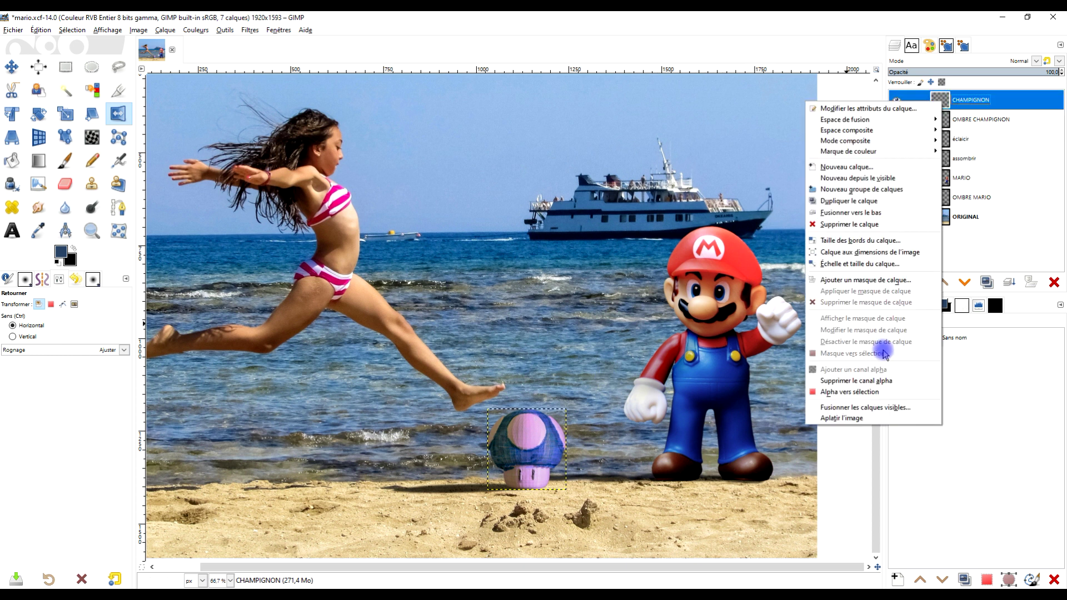
click(912, 251)
scroll(723, 379, down, 2)
scroll(722, 379, up, 2)
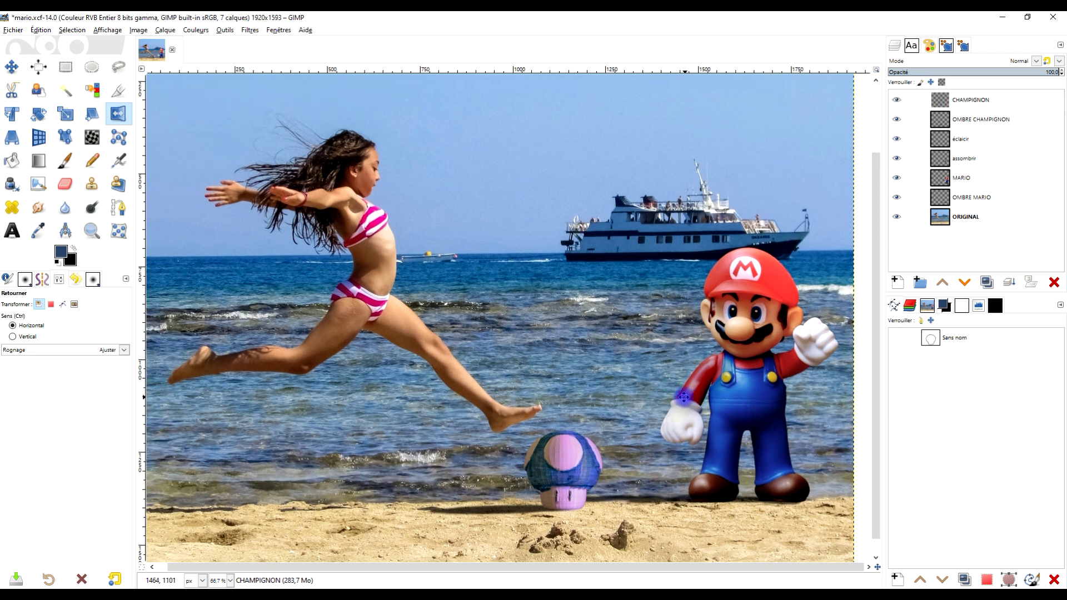
scroll(683, 397, down, 1)
scroll(688, 394, up, 1)
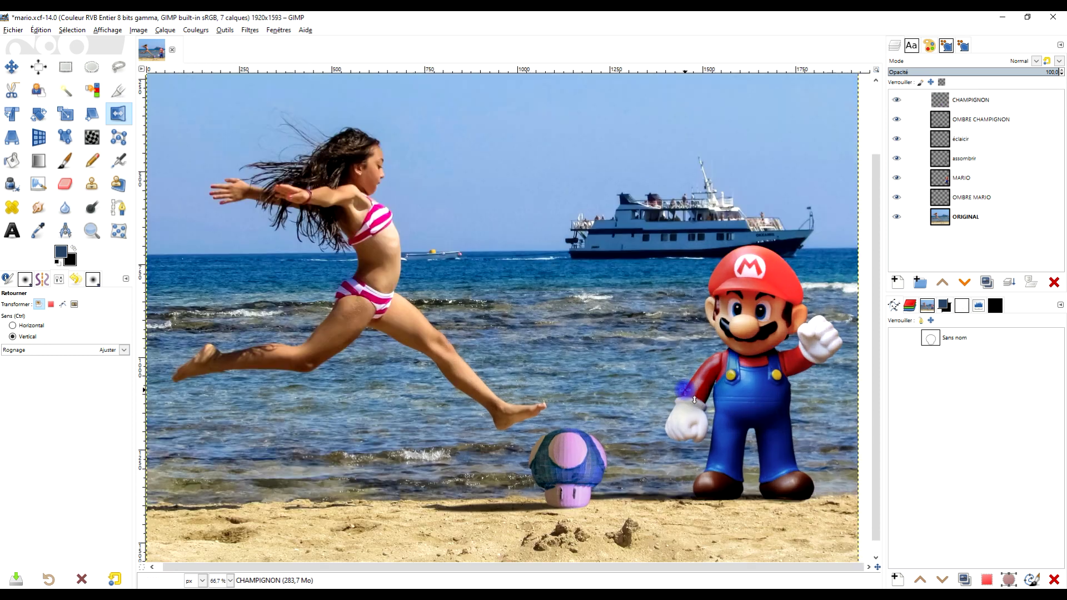
scroll(694, 399, down, 1)
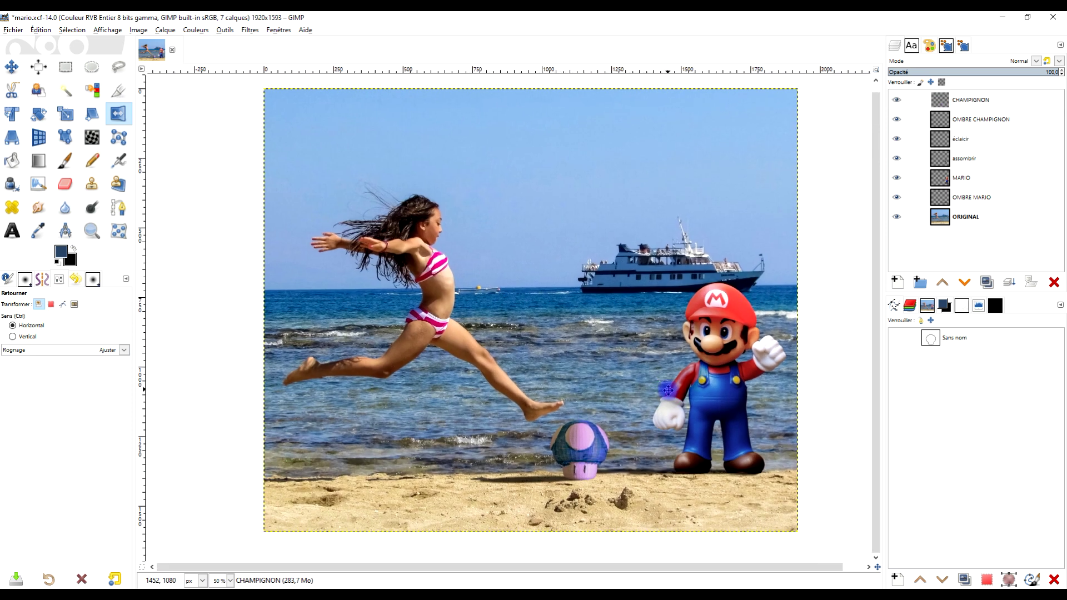
click(92, 230)
drag(263, 84, 804, 540)
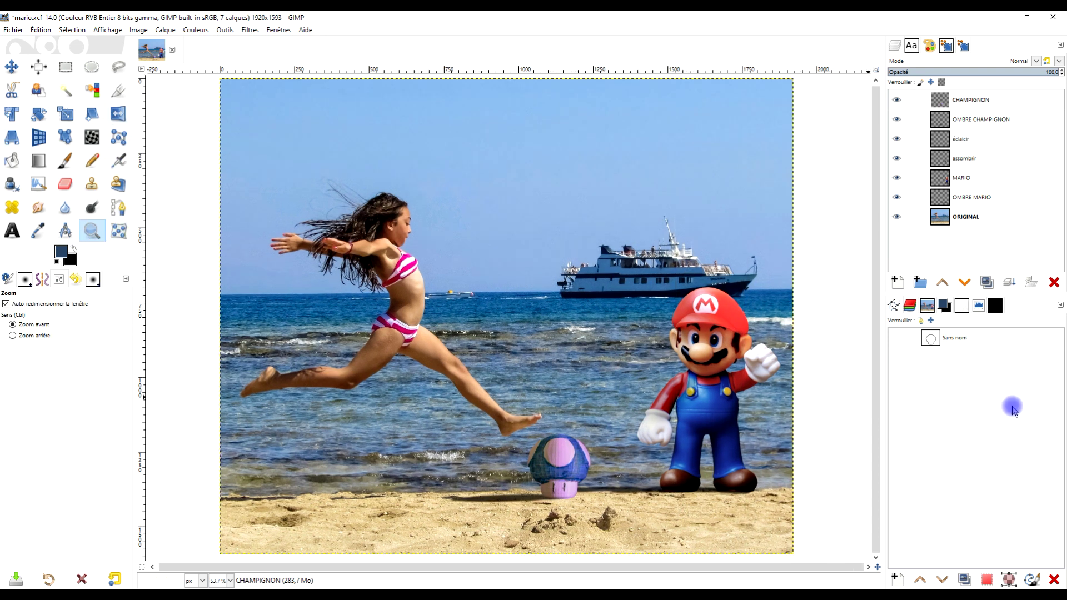